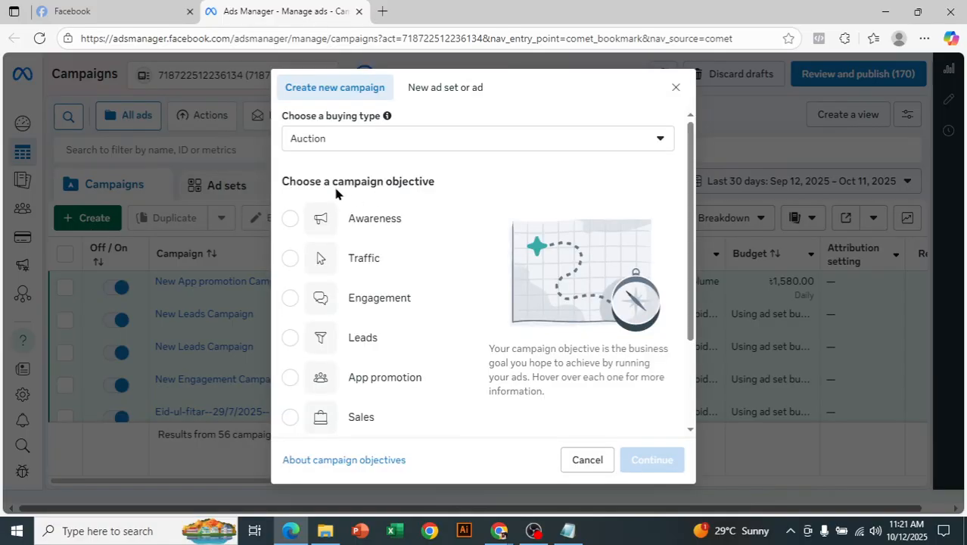
drag(316, 181, 454, 187)
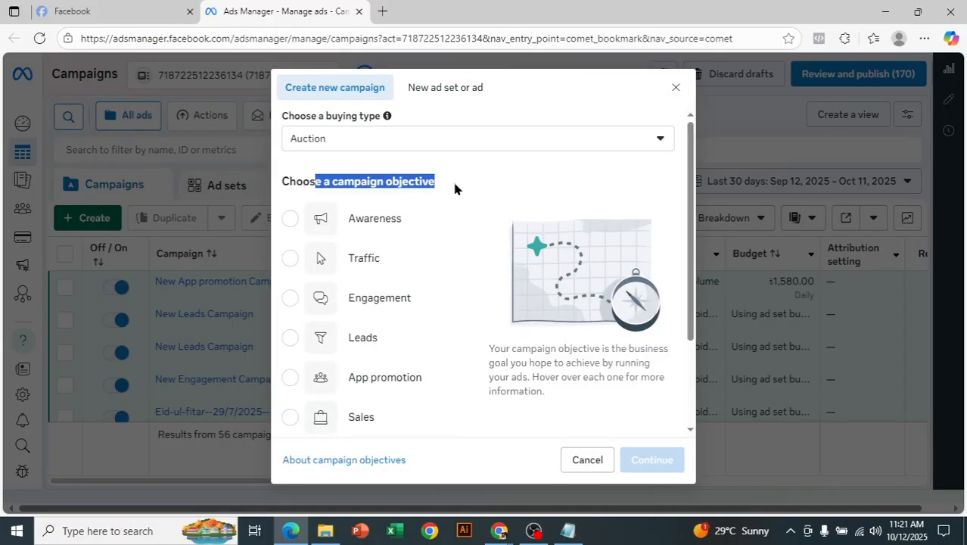
click(412, 176)
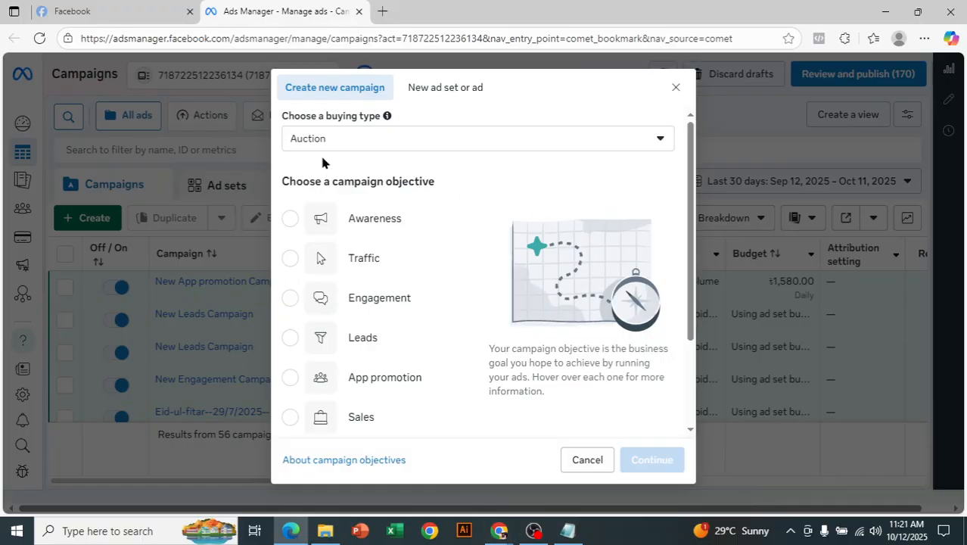
drag(337, 179, 461, 180)
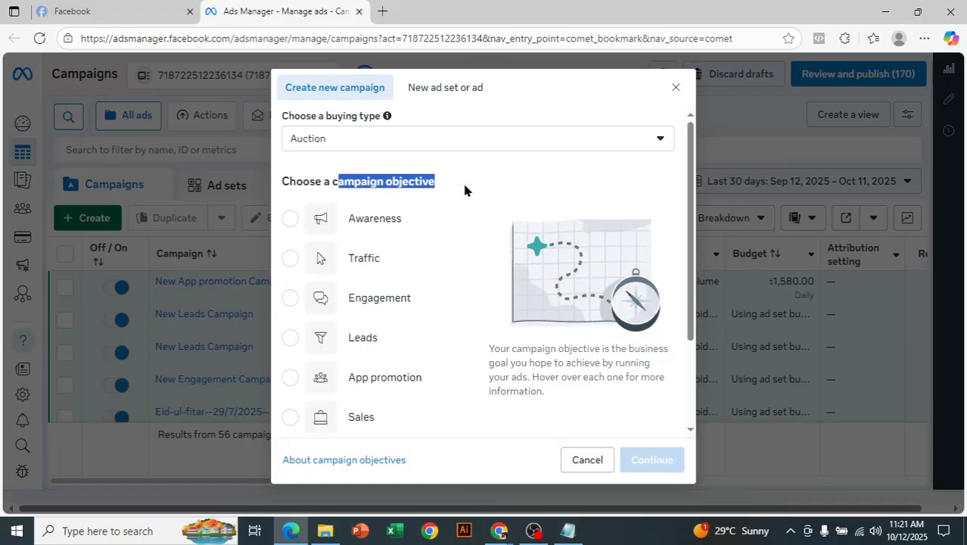
click(461, 180)
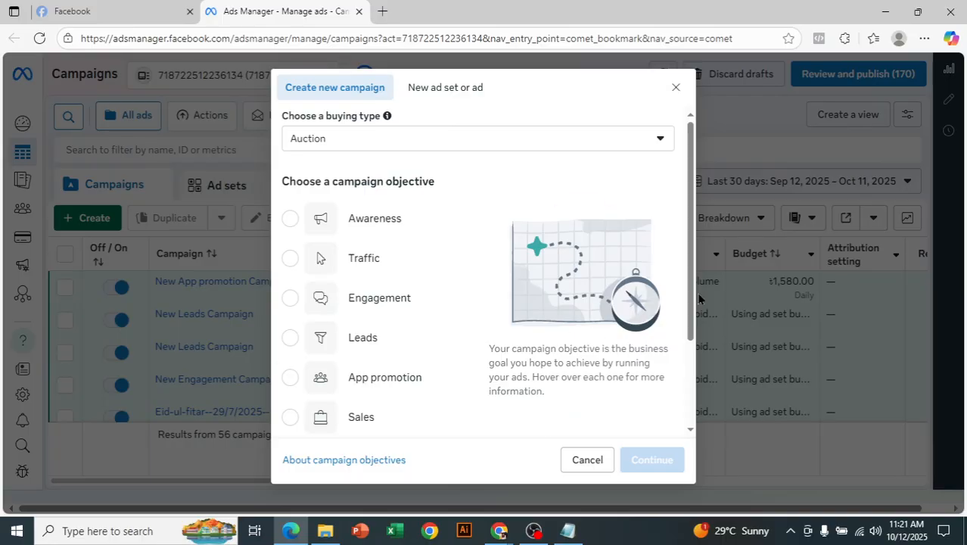
- Choose Awareness as the objective for the new auction campaign and continue to its setup
mouse_move(693, 304)
mouse_down()
mouse_move(695, 358)
mouse_move(689, 305)
mouse_up()
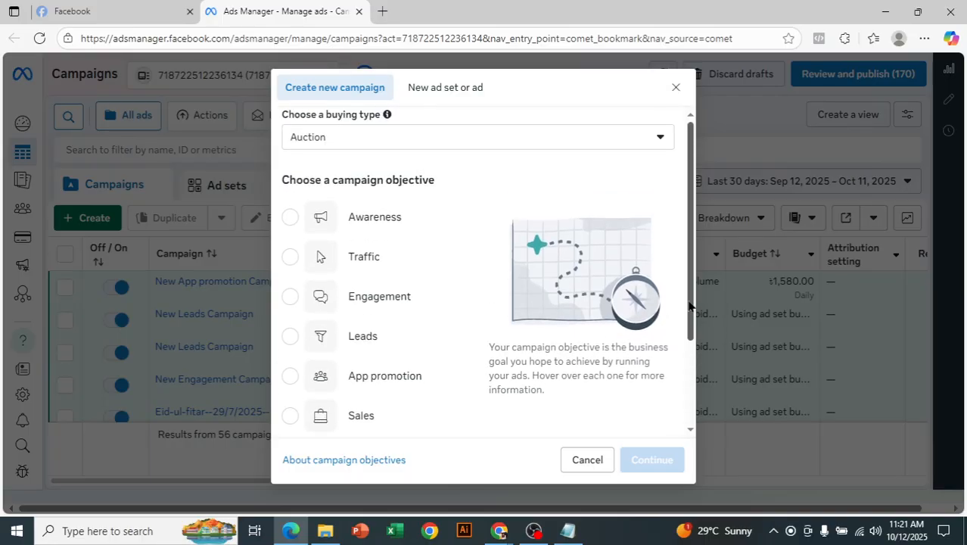
click(344, 226)
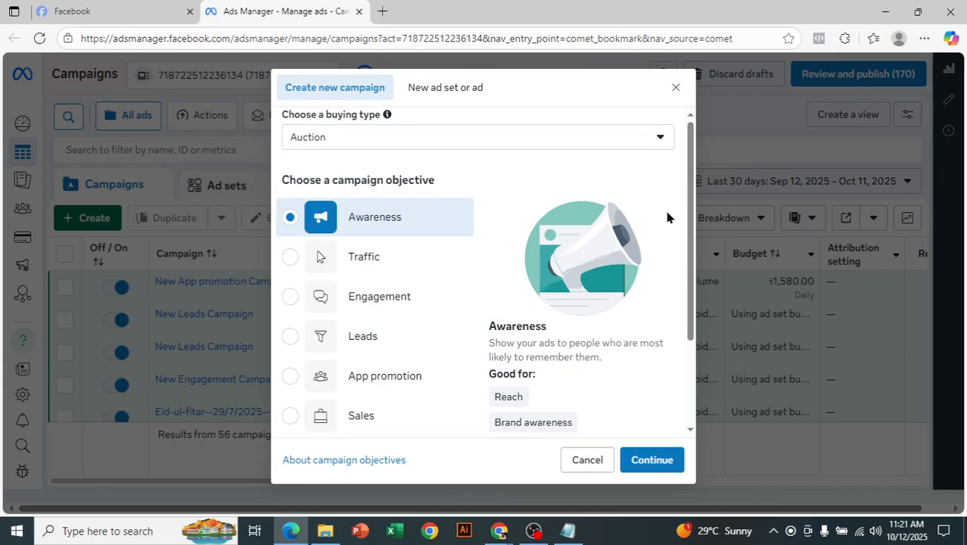
drag(687, 209, 694, 242)
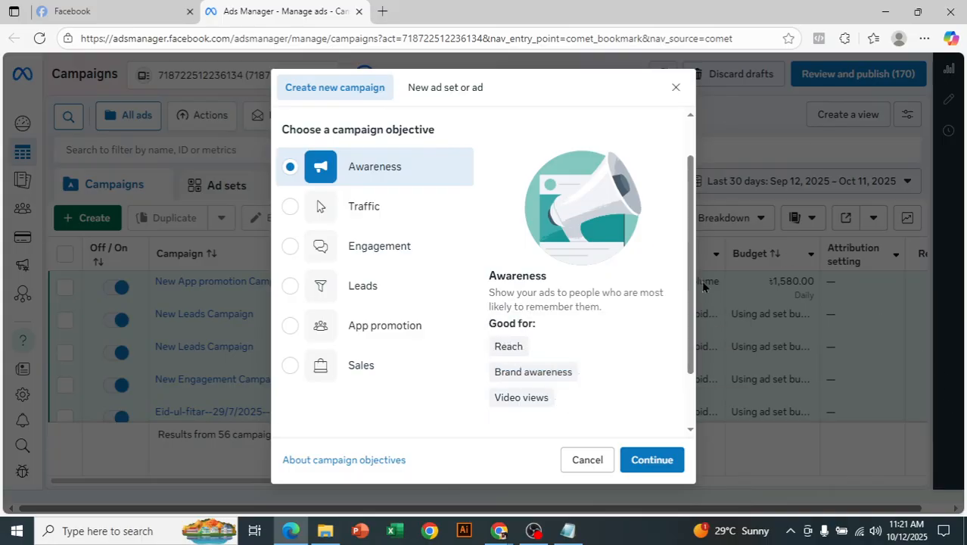
click(651, 460)
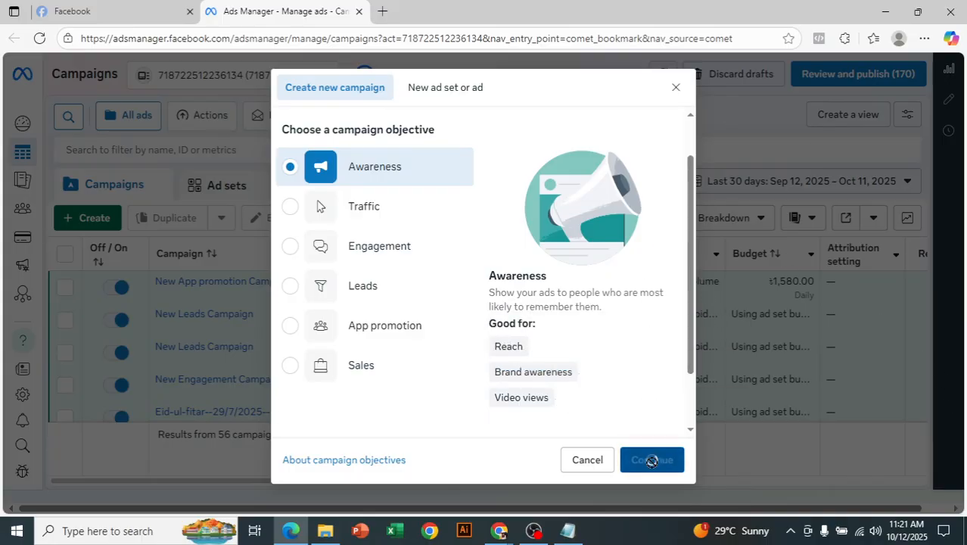
- Rename the campaign as "Eid-ul-fitar--12/10/2025--100$--10days--" followed by the person's name
scroll(649, 427, down, 1)
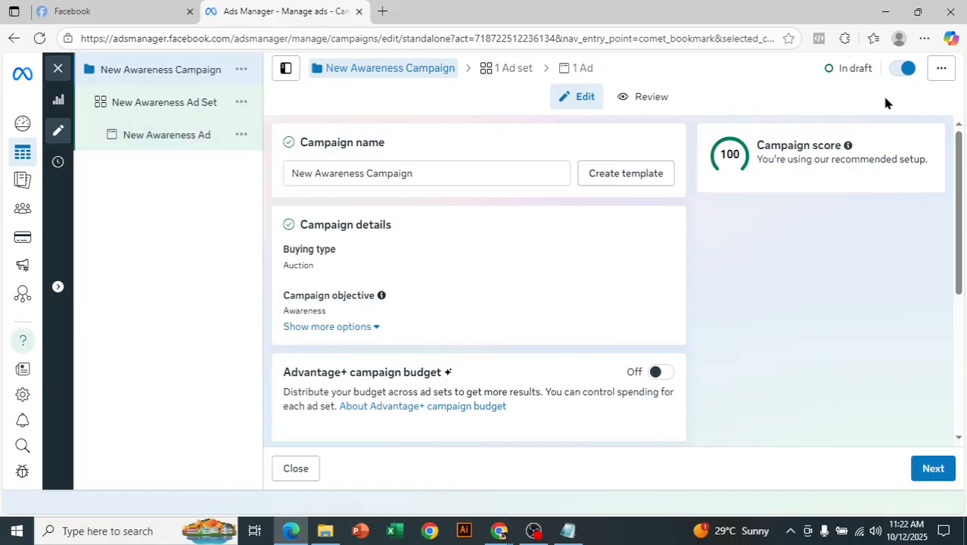
scroll(957, 198, down, 4)
scroll(957, 198, up, 4)
click(422, 177)
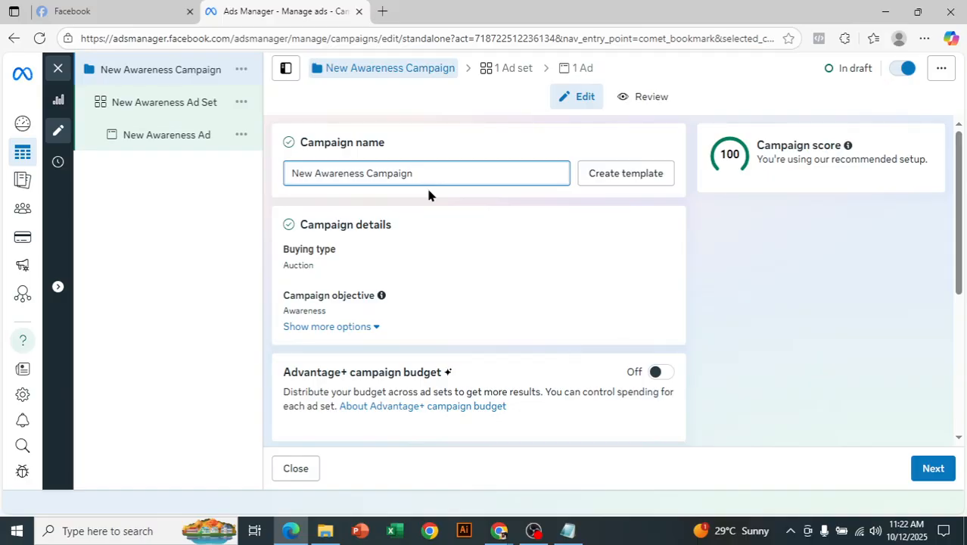
drag(429, 173, 209, 166)
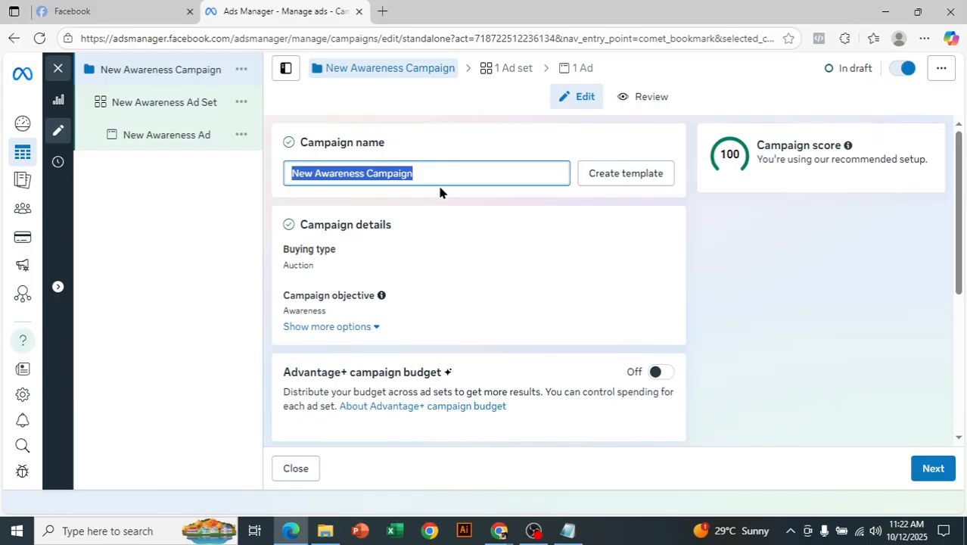
key(BackSpace)
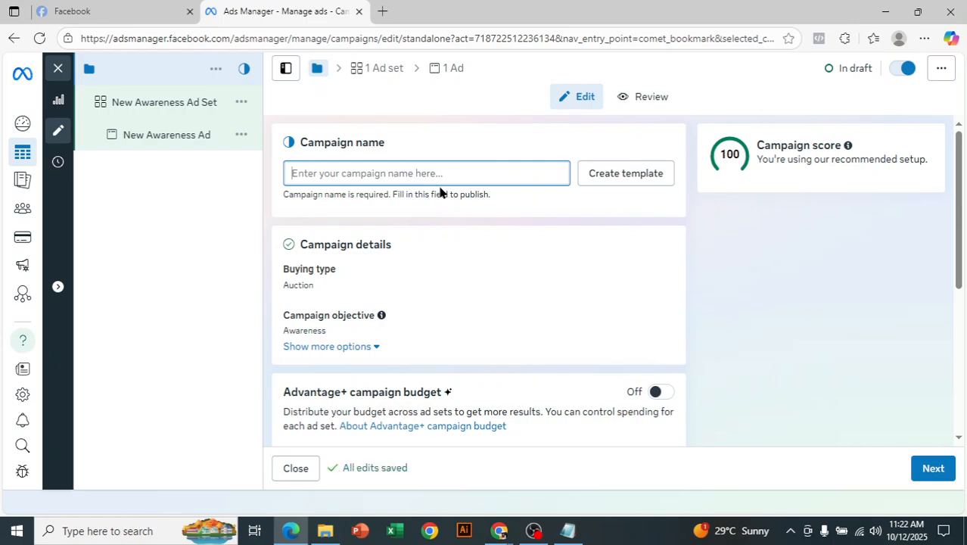
text(Eid-ul)
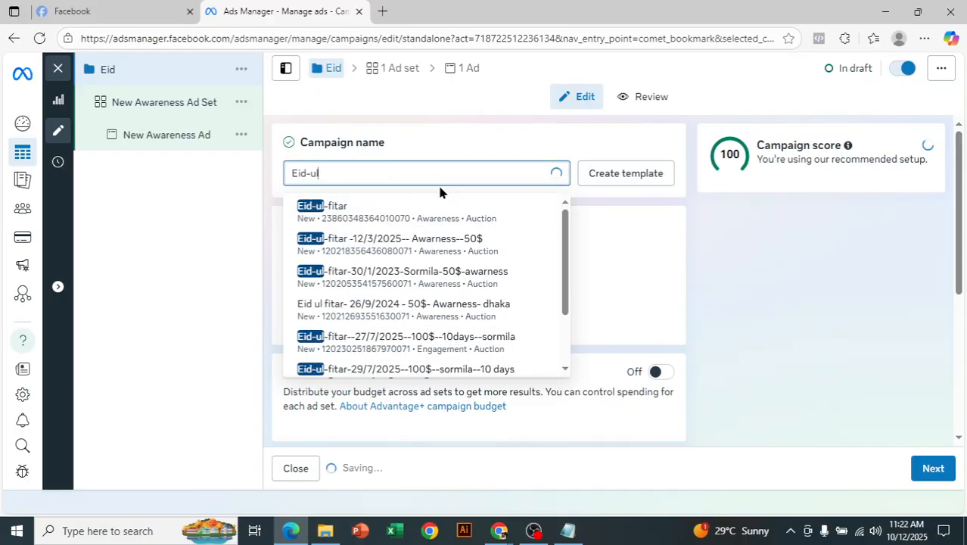
text(-fitar)
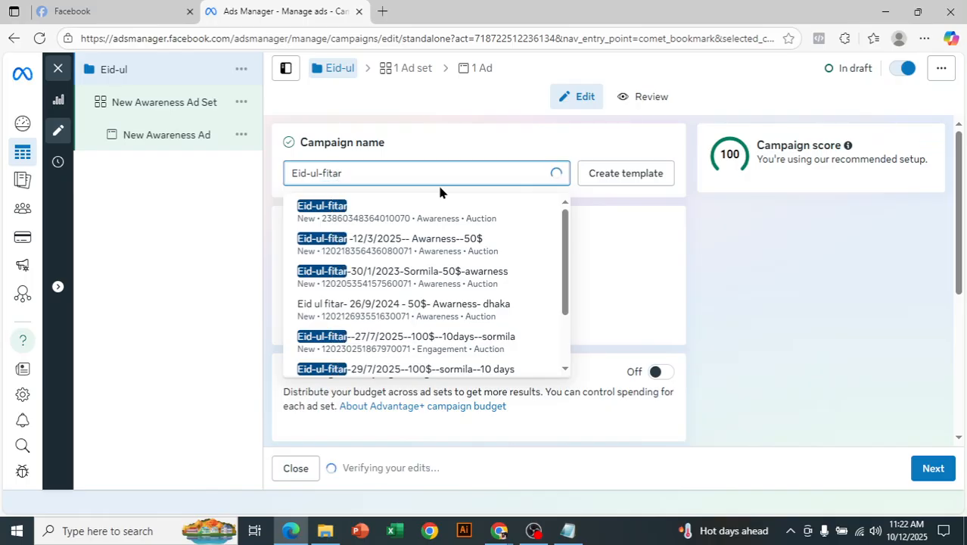
text(-)
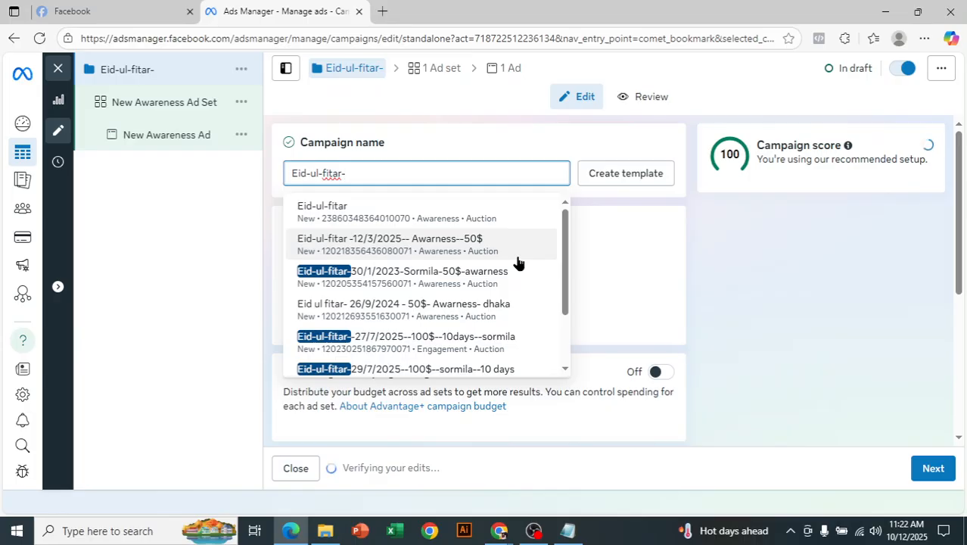
text(-12/)
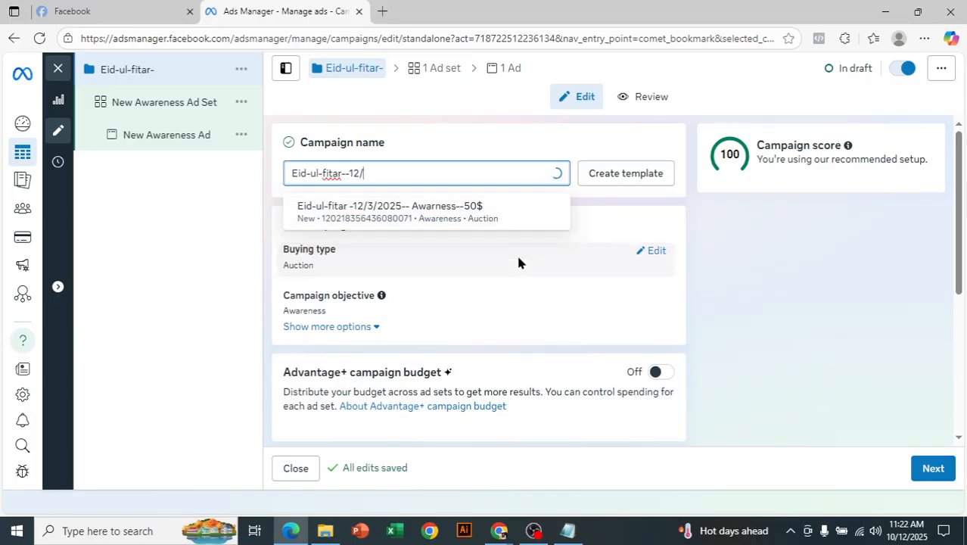
text(10/2025--)
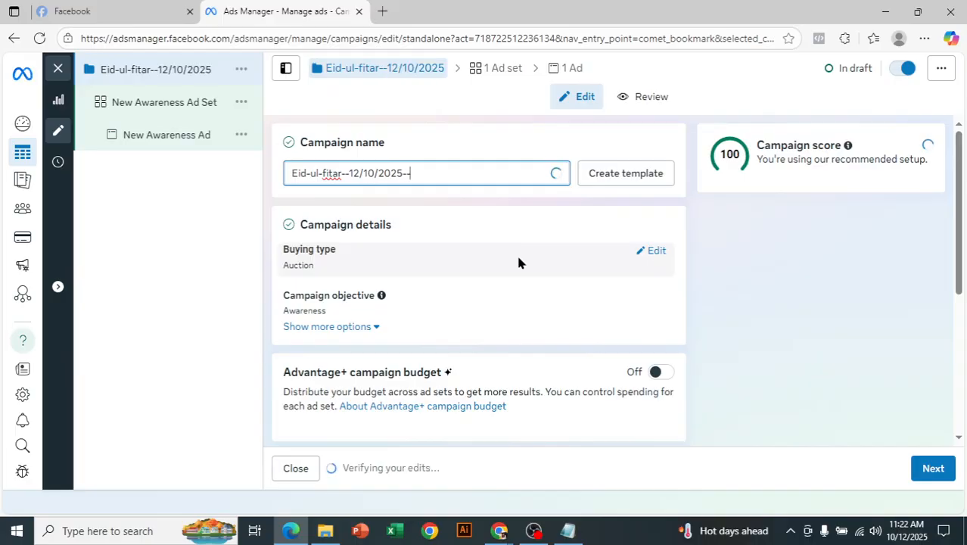
text(1)
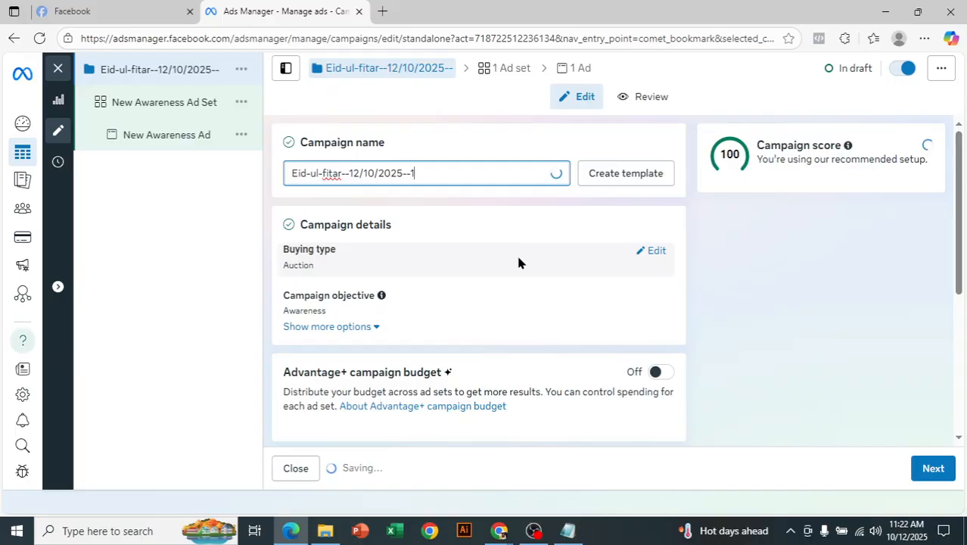
text(00$)
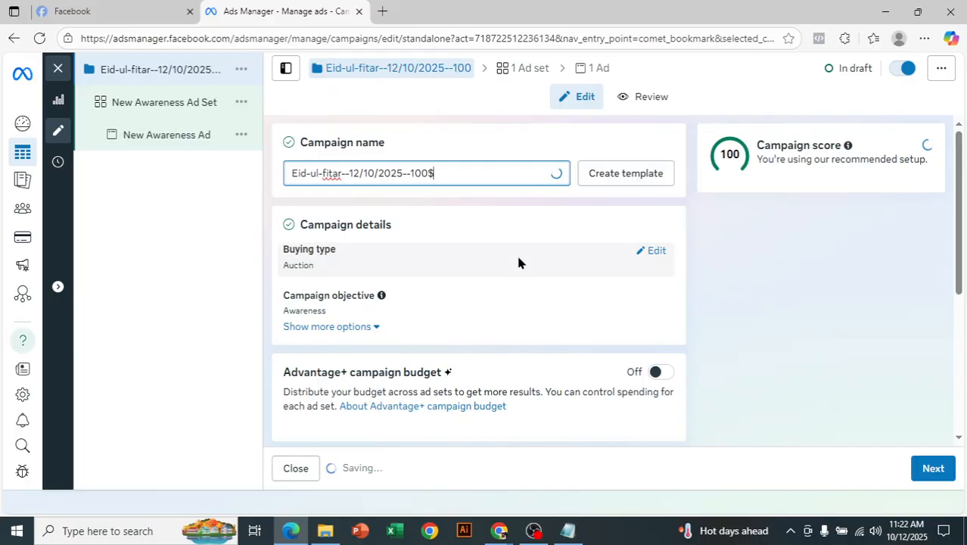
text(--)
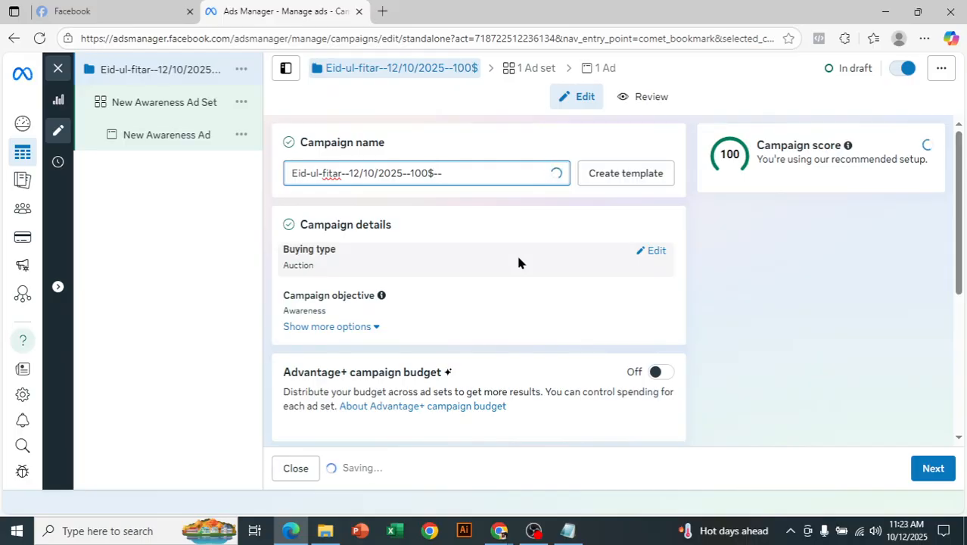
text(10)
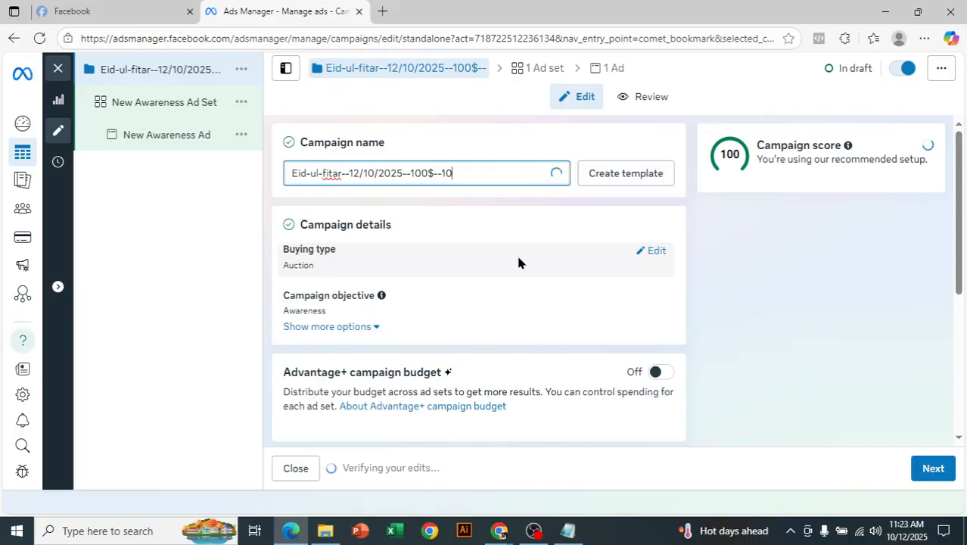
text(days)
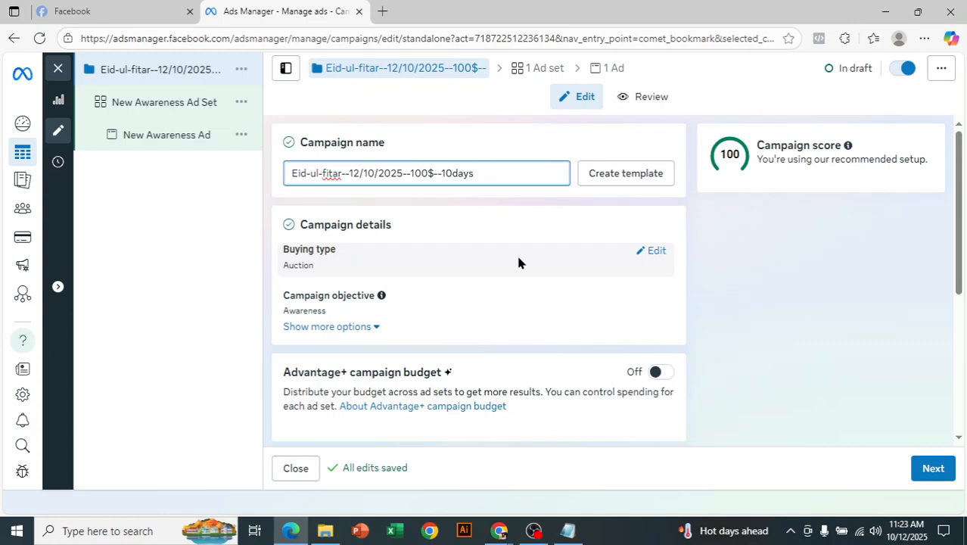
text(--)
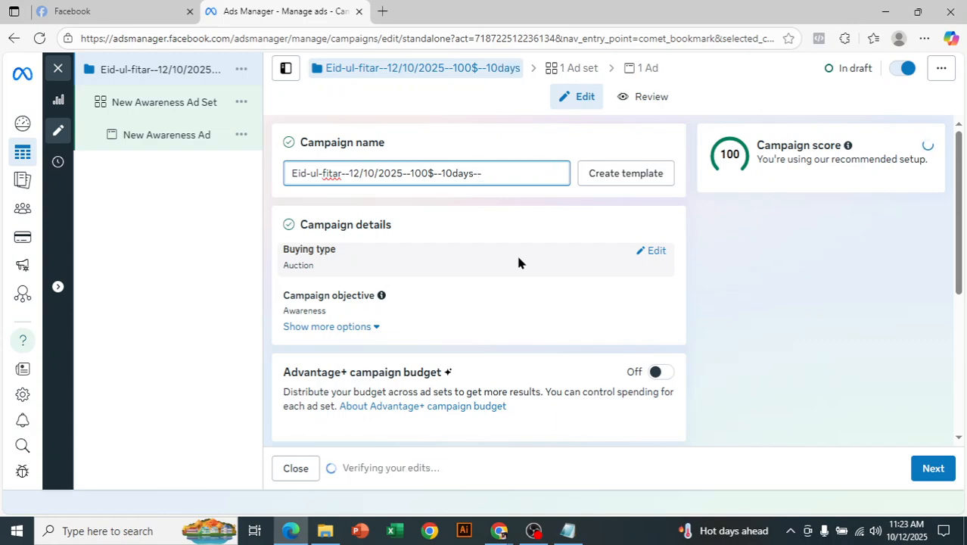
text(Sorm)
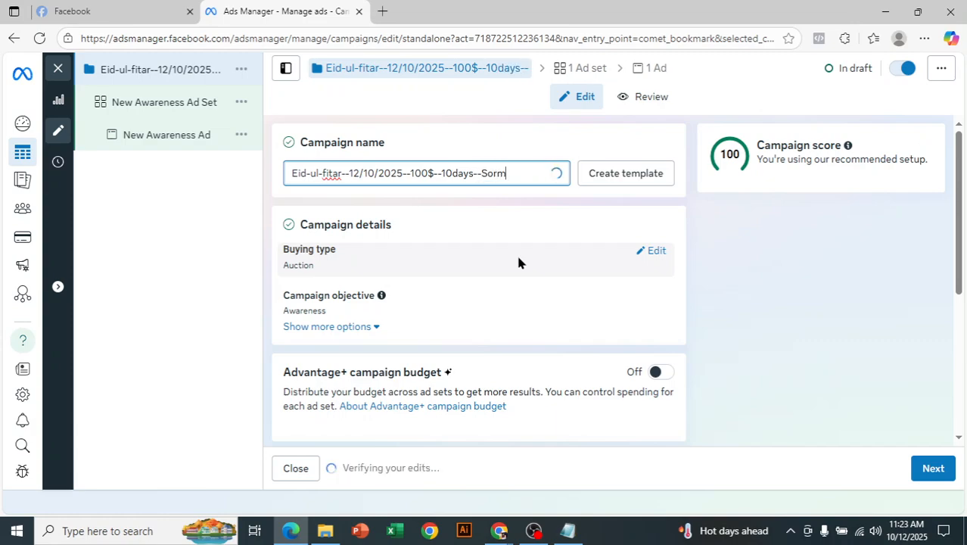
text(ila)
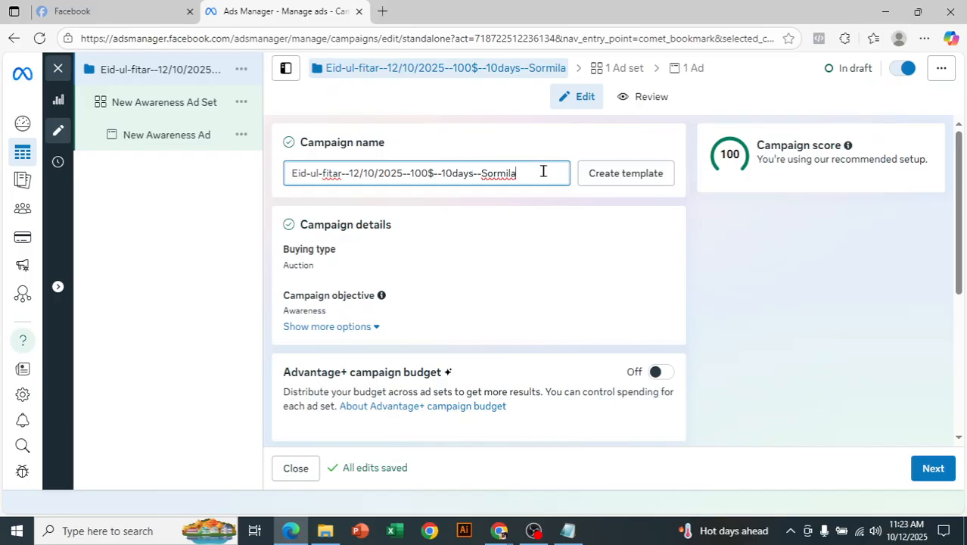
- Copy the full campaign name to the clipboard
drag(541, 170, 259, 169)
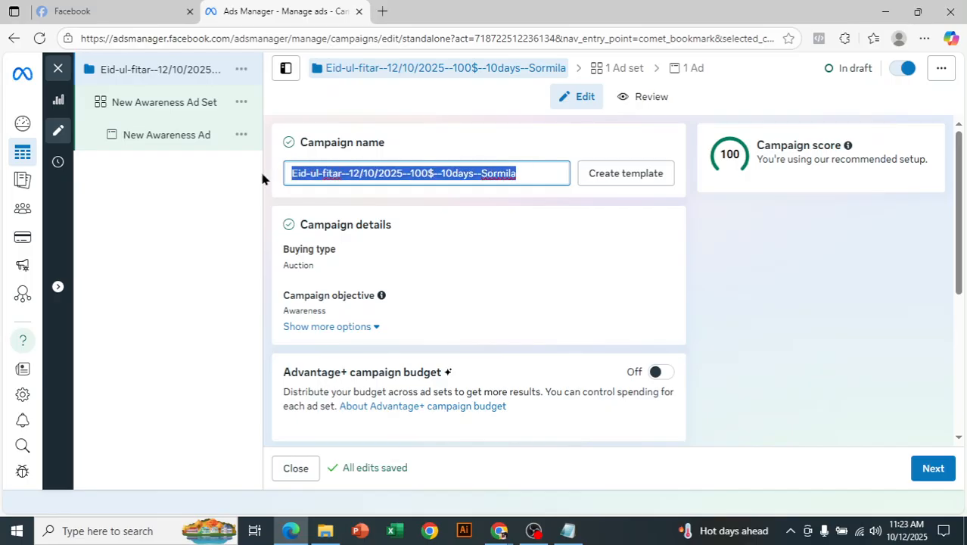
right_click(444, 173)
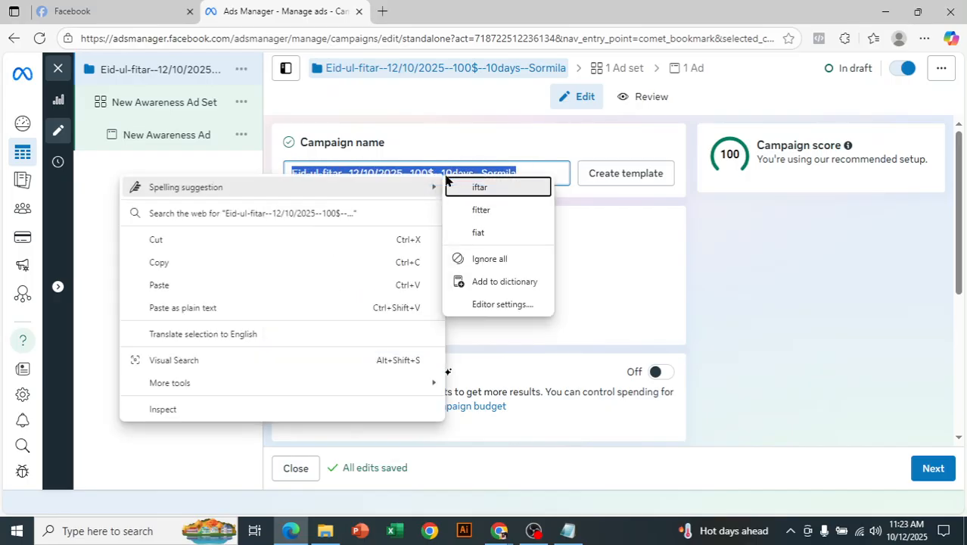
click(159, 264)
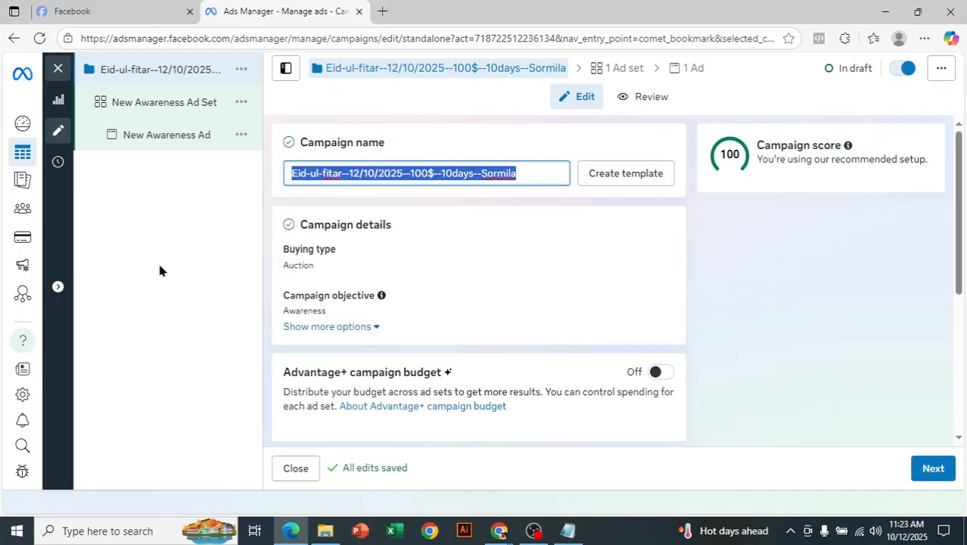
right_click(454, 173)
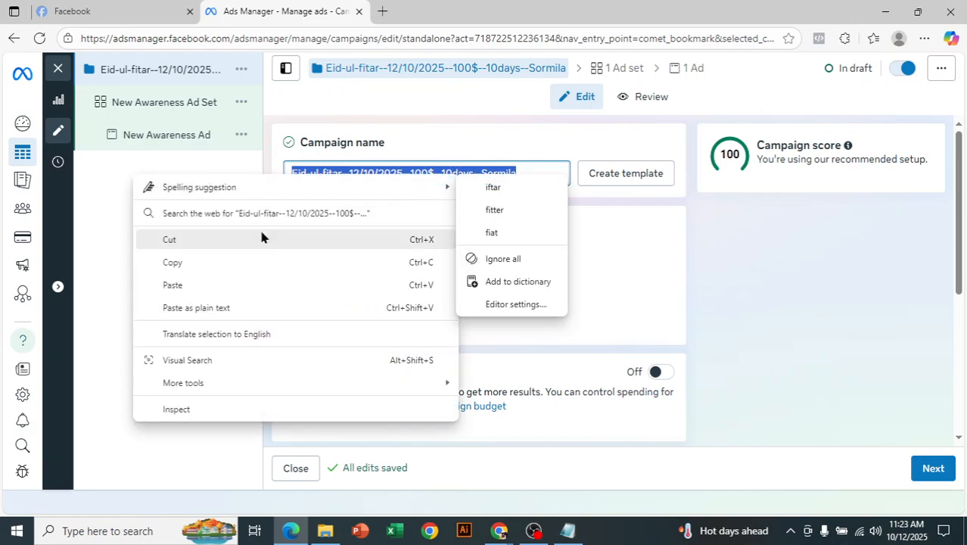
click(184, 262)
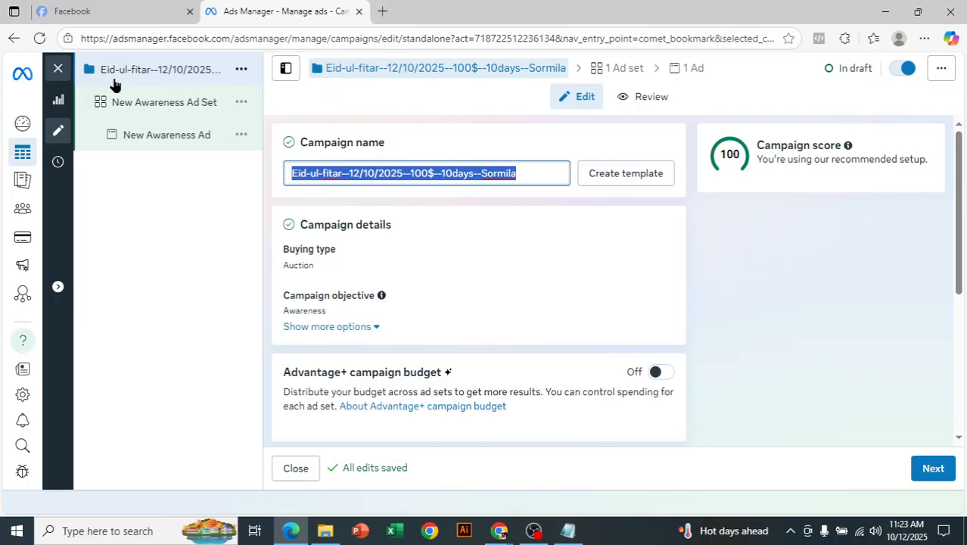
click(486, 240)
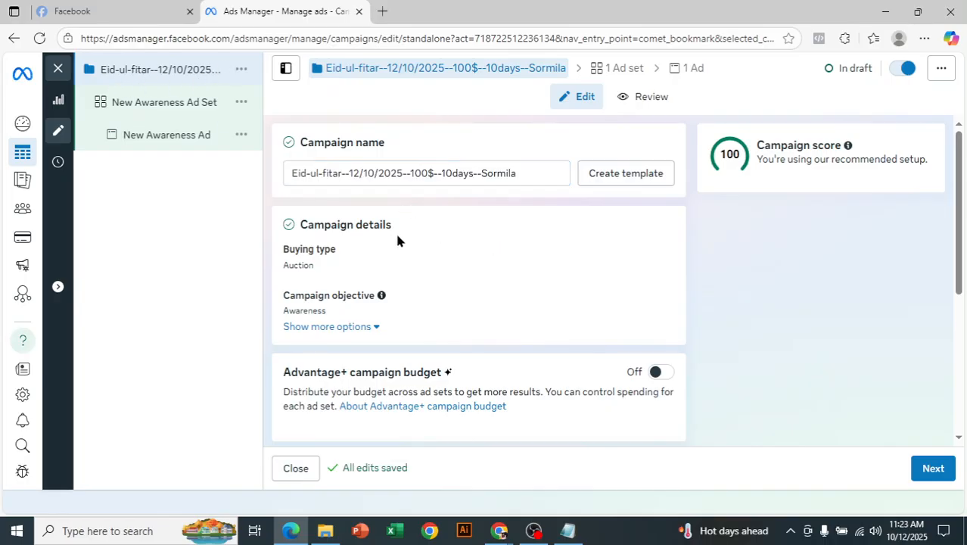
- Open the campaign's buying type for editing and view its options, leaving Auction selected
scroll(420, 216, down, 1)
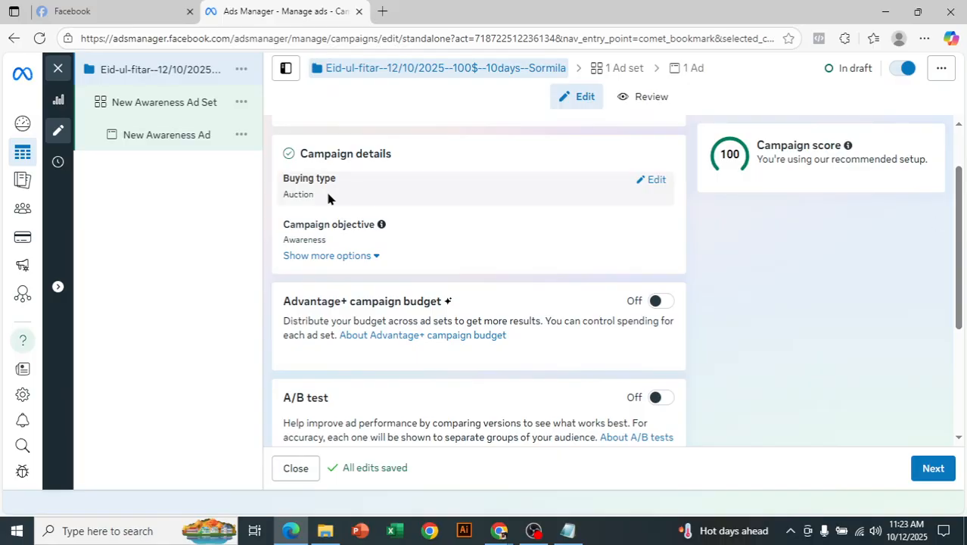
click(651, 183)
click(654, 203)
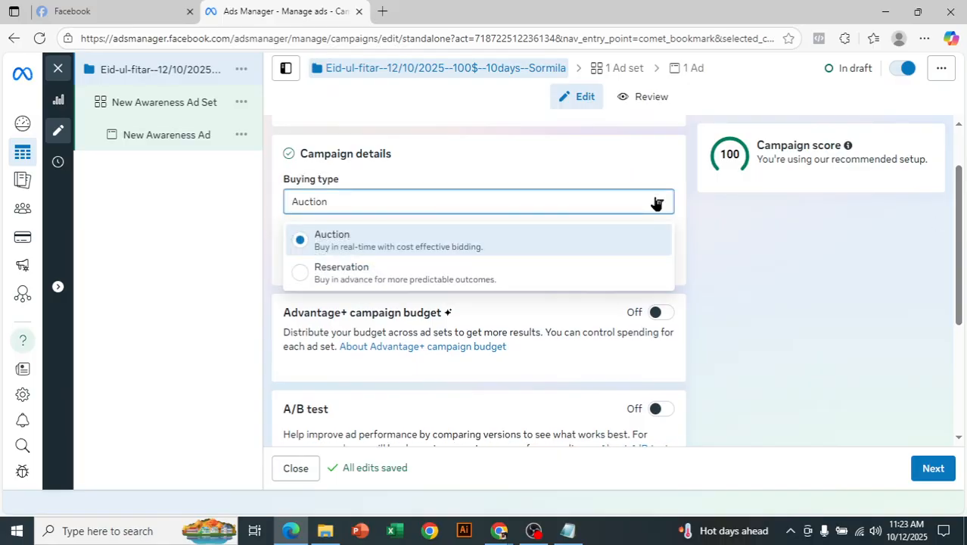
click(234, 237)
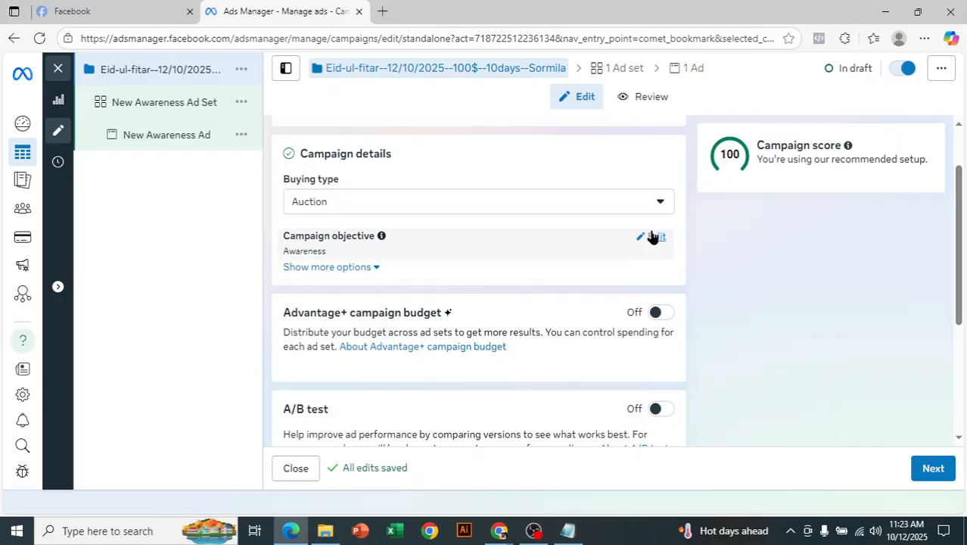
- Open the campaign objective for editing and look through the available objectives, leaving Awareness selected
click(651, 236)
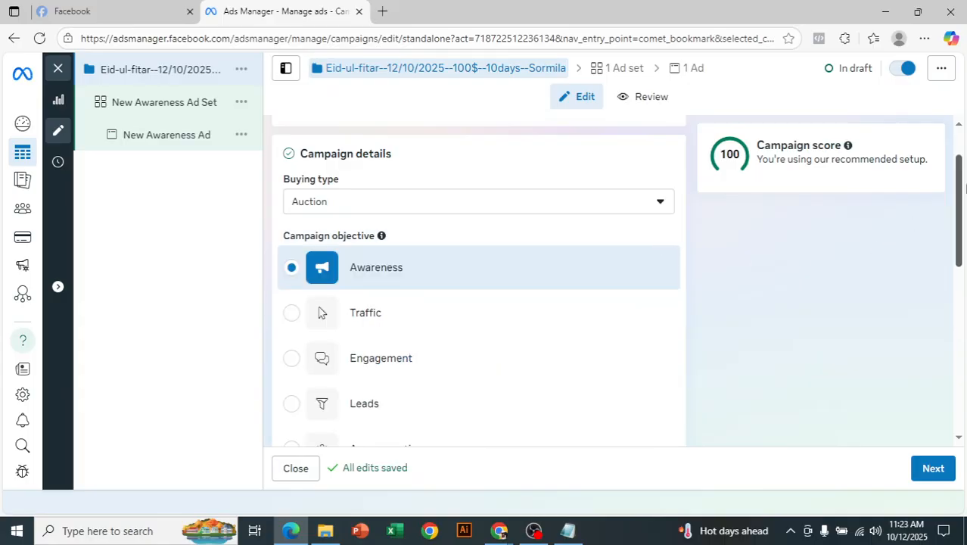
scroll(373, 266, down, 1)
scroll(367, 303, up, 1)
scroll(371, 327, down, 1)
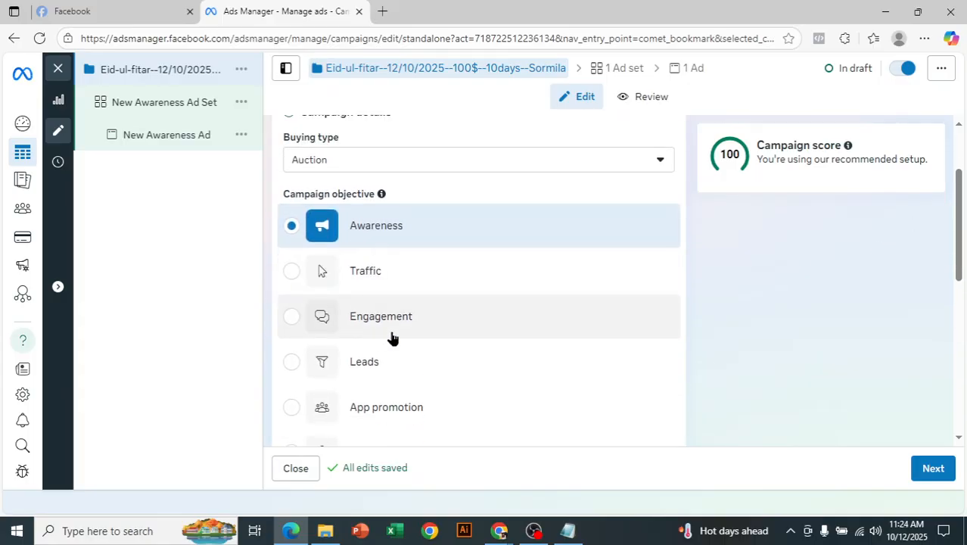
drag(962, 223, 963, 321)
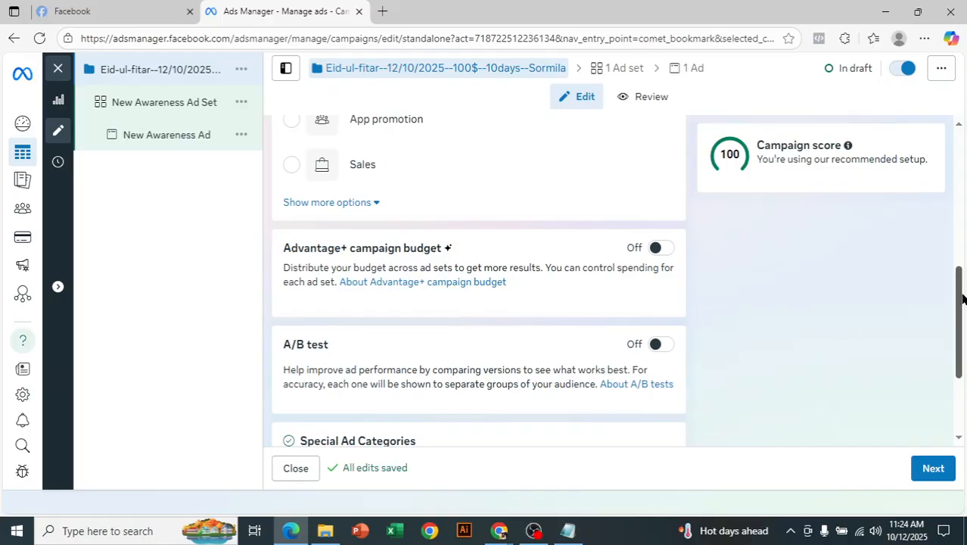
- Examine the Special Ad Categories section and its list of categories without declaring any
drag(961, 299, 965, 363)
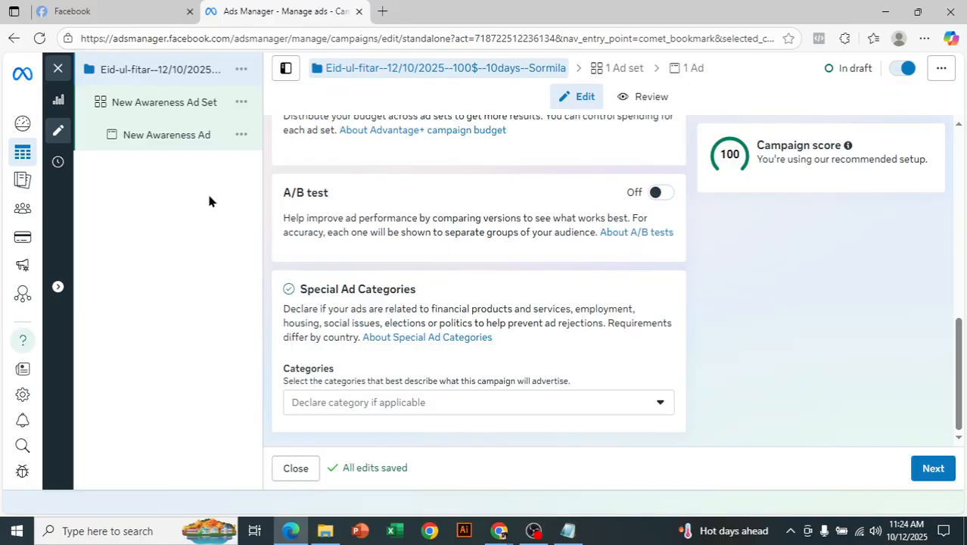
triple_click(337, 289)
click(454, 308)
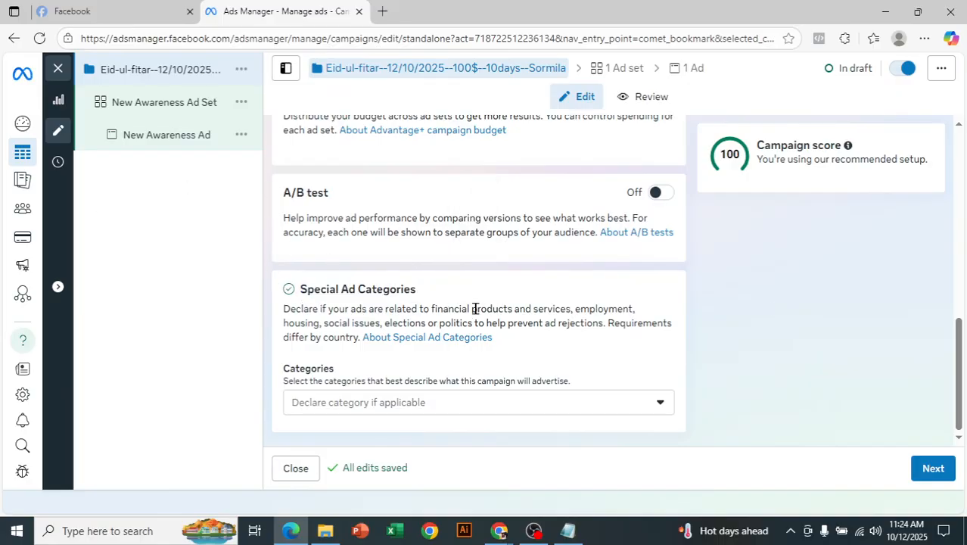
click(517, 409)
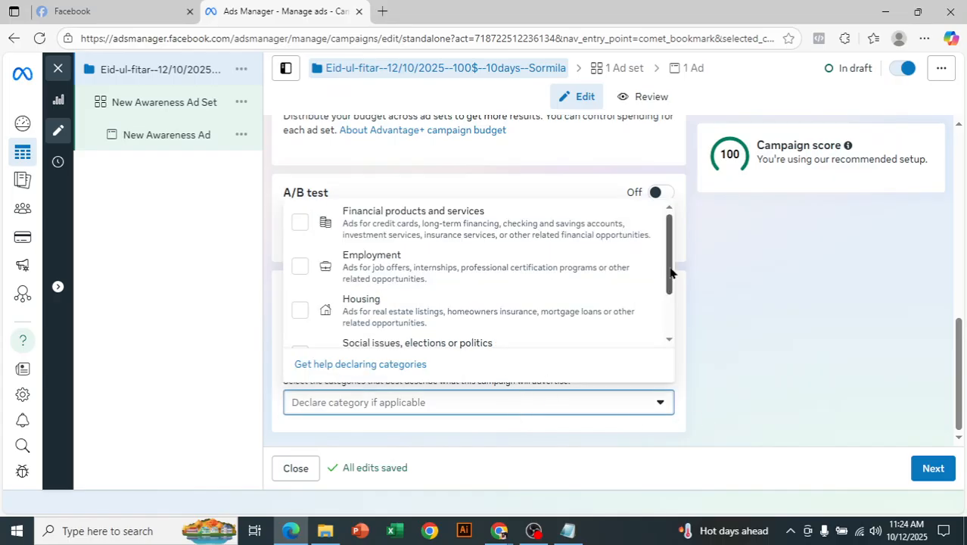
scroll(672, 283, down, 2)
scroll(656, 218, up, 2)
scroll(656, 230, down, 2)
scroll(681, 288, up, 2)
click(758, 373)
scroll(757, 373, up, 1)
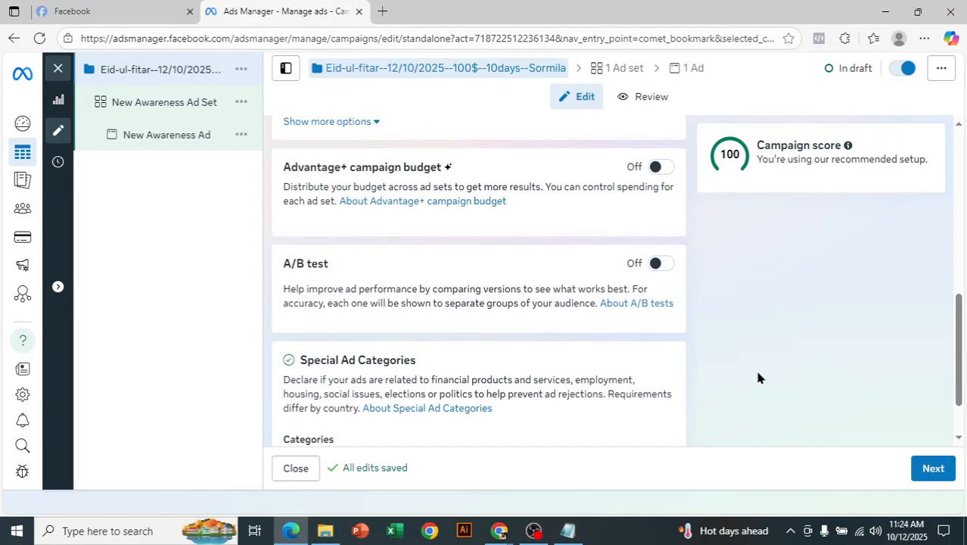
drag(965, 336, 964, 382)
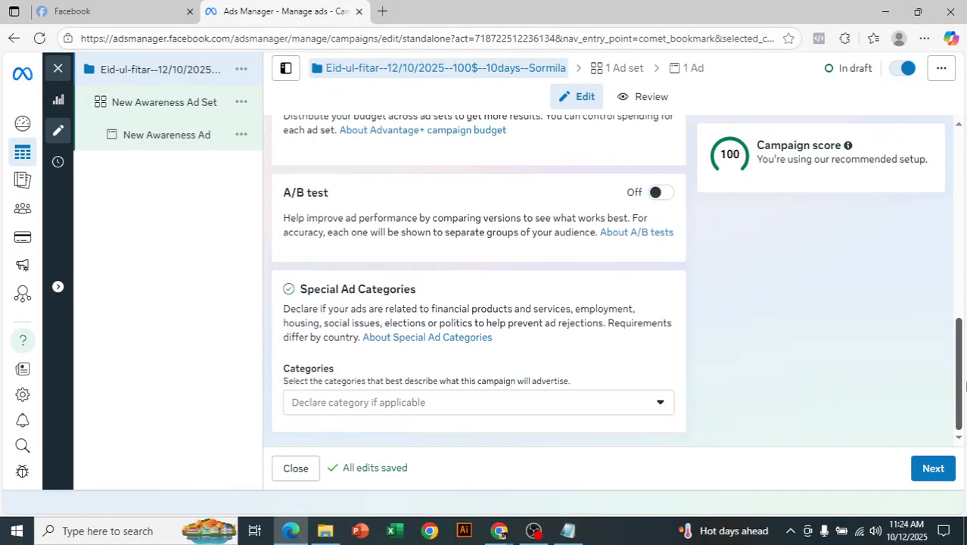
drag(363, 392, 355, 380)
click(269, 318)
drag(329, 291, 488, 286)
click(553, 366)
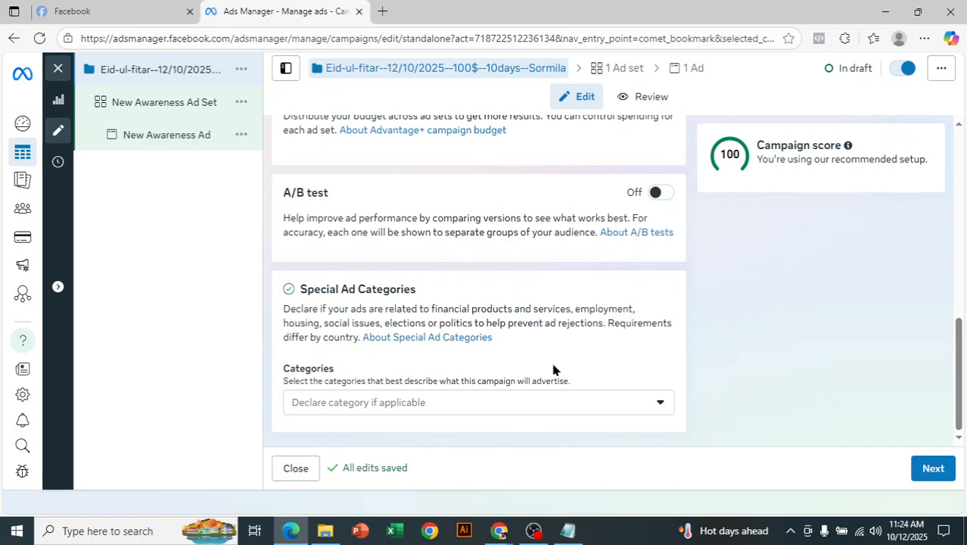
click(421, 410)
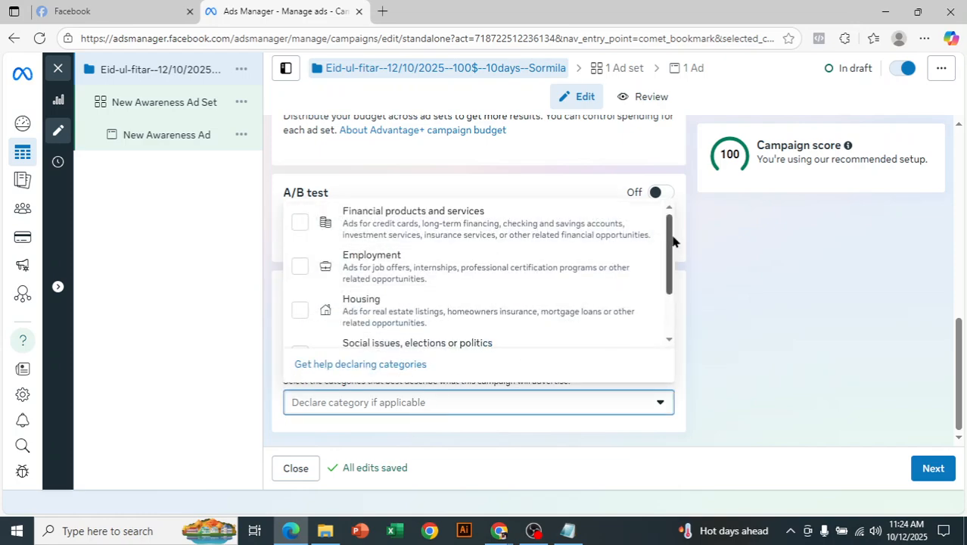
drag(671, 240, 672, 251)
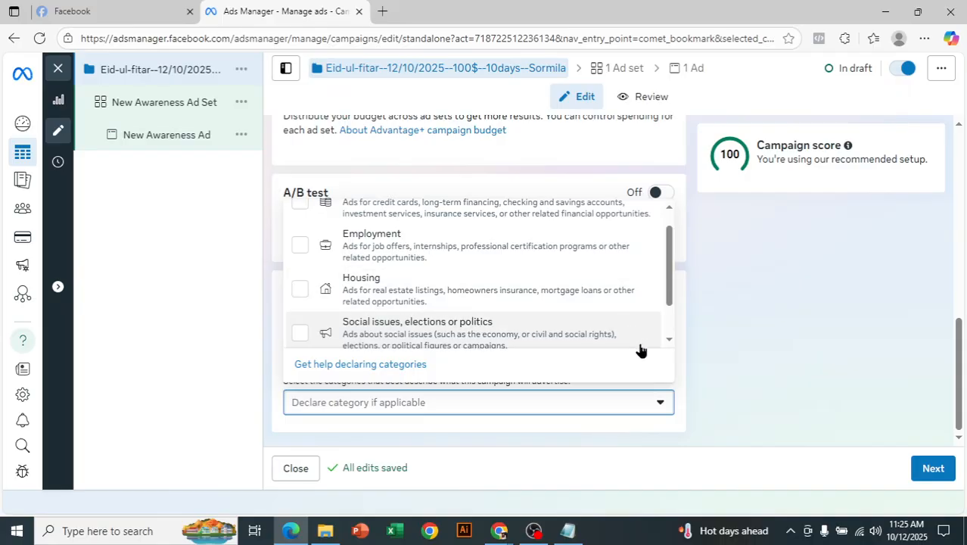
scroll(672, 333, down, 1)
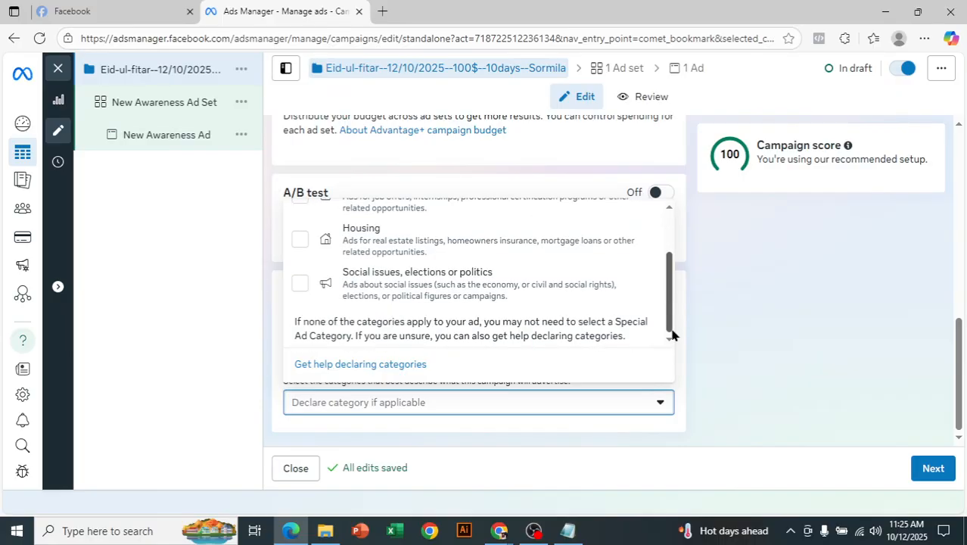
drag(673, 326, 677, 301)
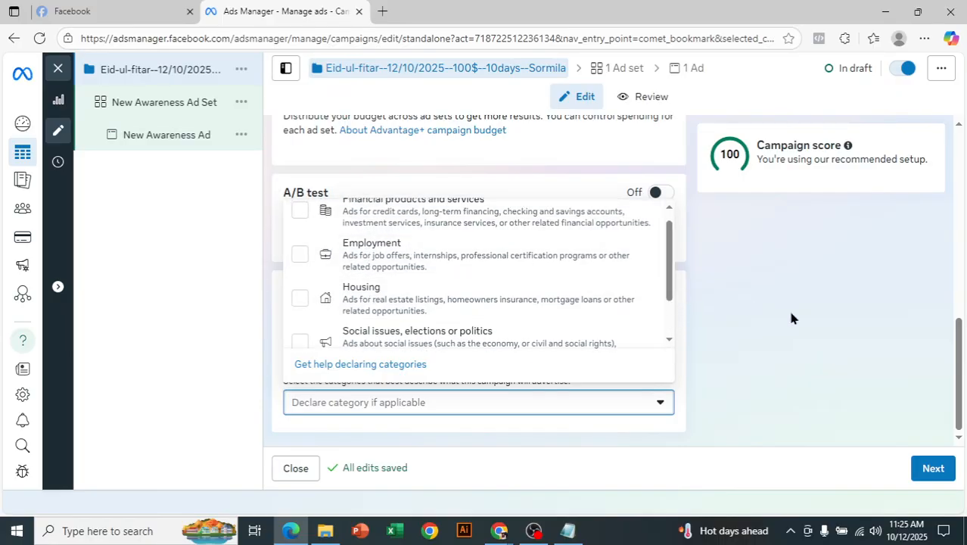
click(763, 390)
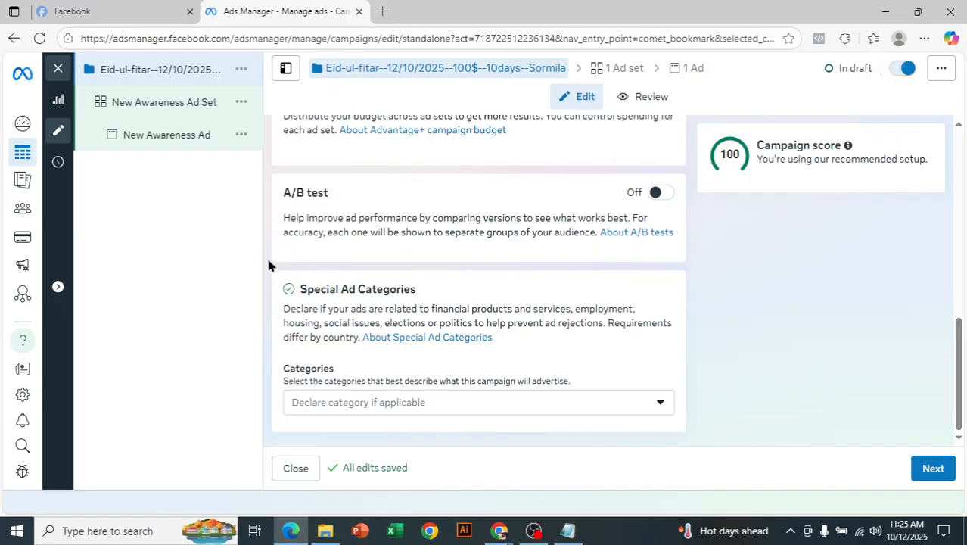
drag(265, 261, 720, 430)
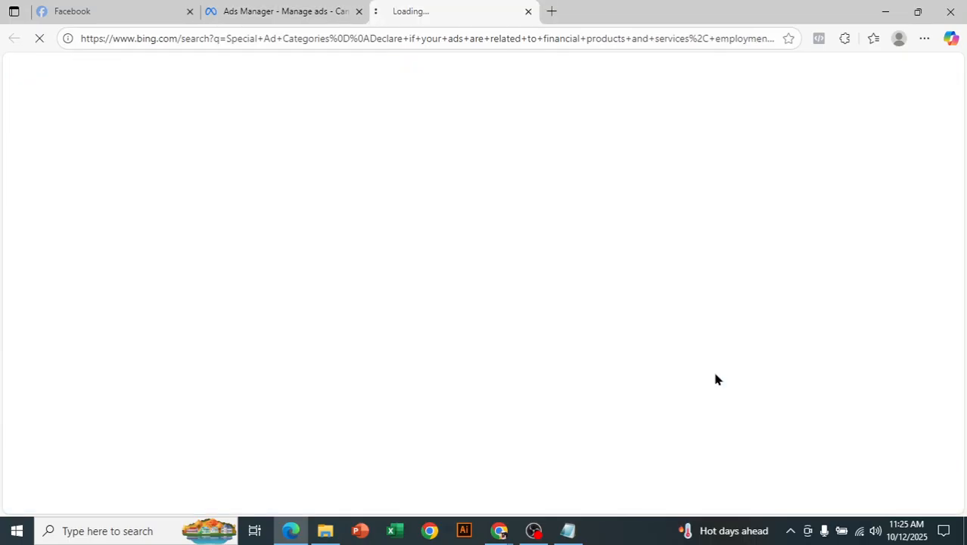
key(ctrl+Page_Up)
click(528, 12)
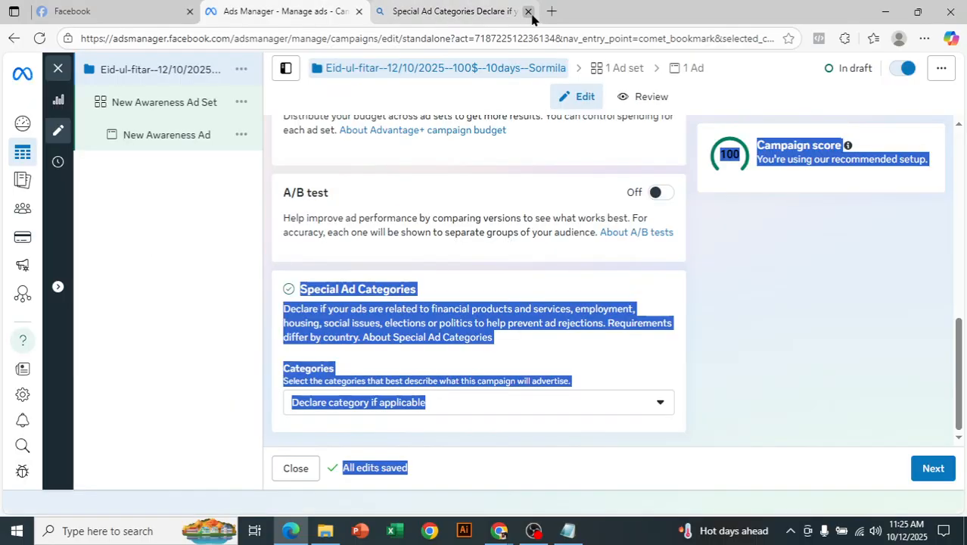
click(855, 372)
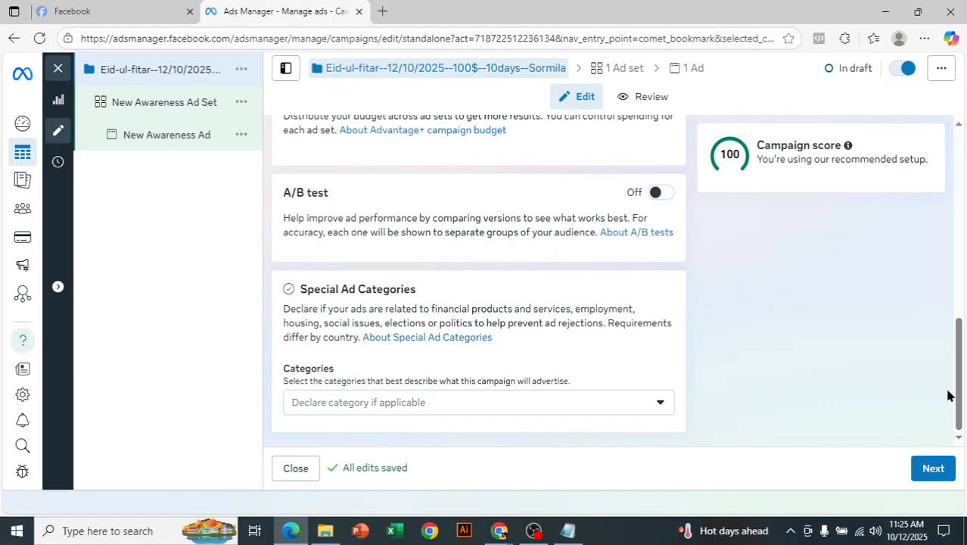
- Look over the campaign settings once more and continue to the ad set level
drag(958, 397, 935, 148)
scroll(933, 318, down, 10)
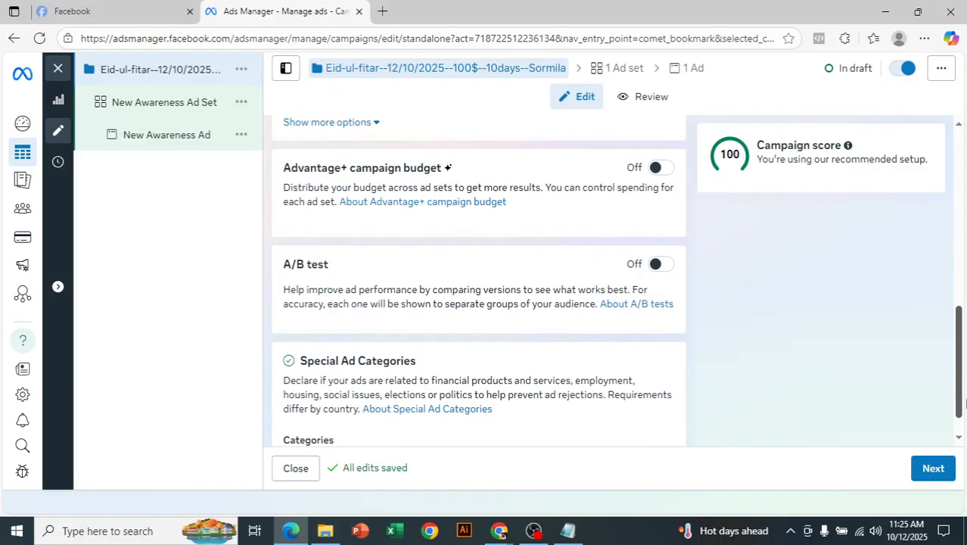
click(931, 470)
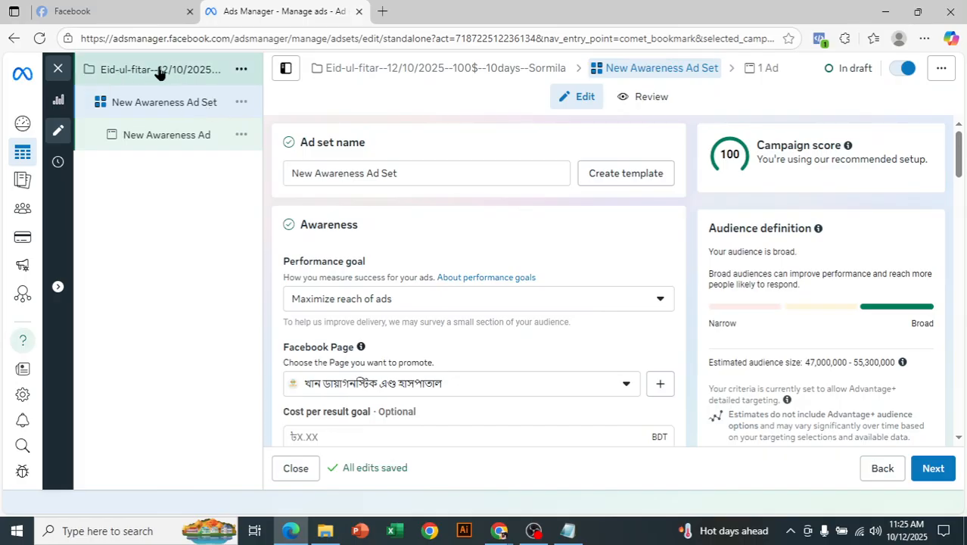
- Rename the ad set with the copied campaign name, "Eid-ul-fitar--12/10/2025--100$--10days--" followed by the person's name
double_click(399, 168)
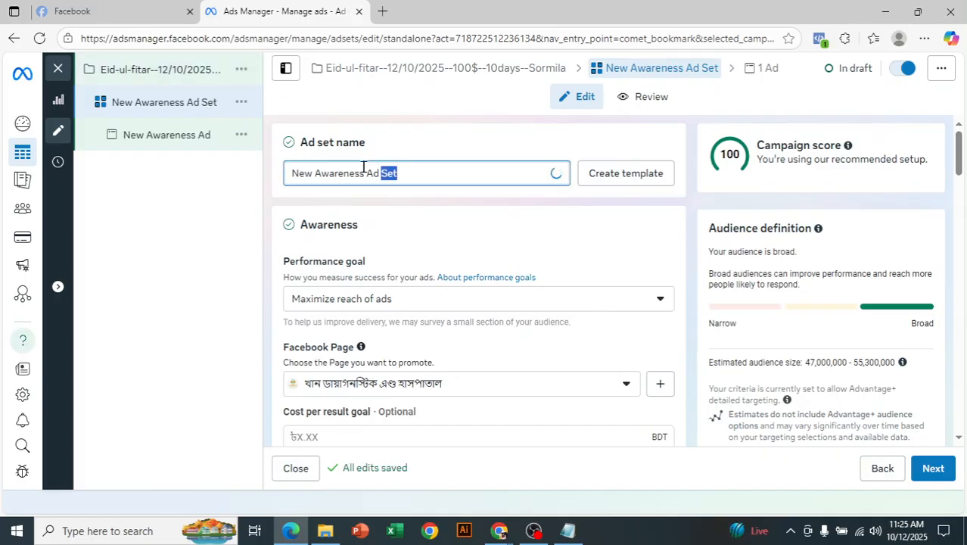
key(ctrl+a)
key(BackSpace)
text(Eid-ul-fitar--12/10/2025--100$--10days--Sormila)
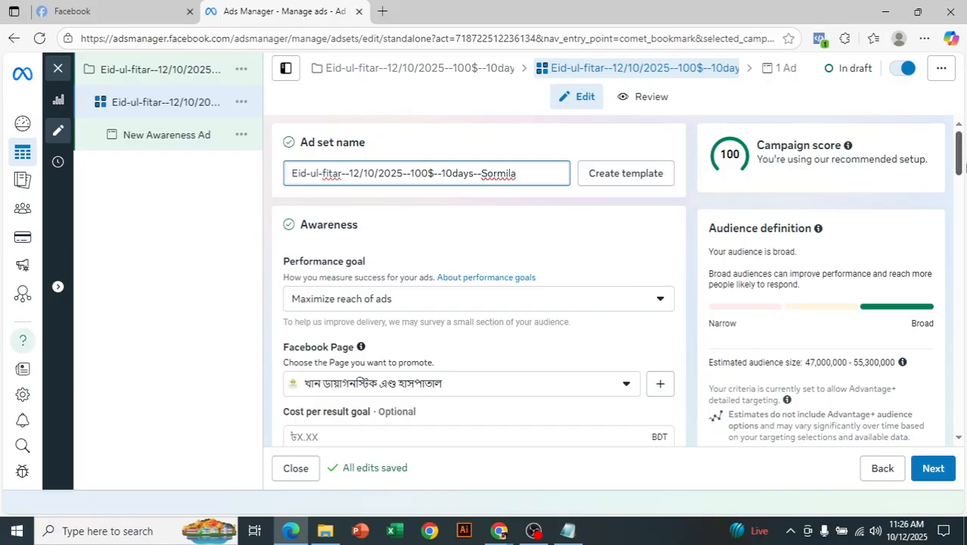
- Review the ad set's awareness and video view performance goals, leaving Maximize reach of ads selected
drag(959, 150, 960, 163)
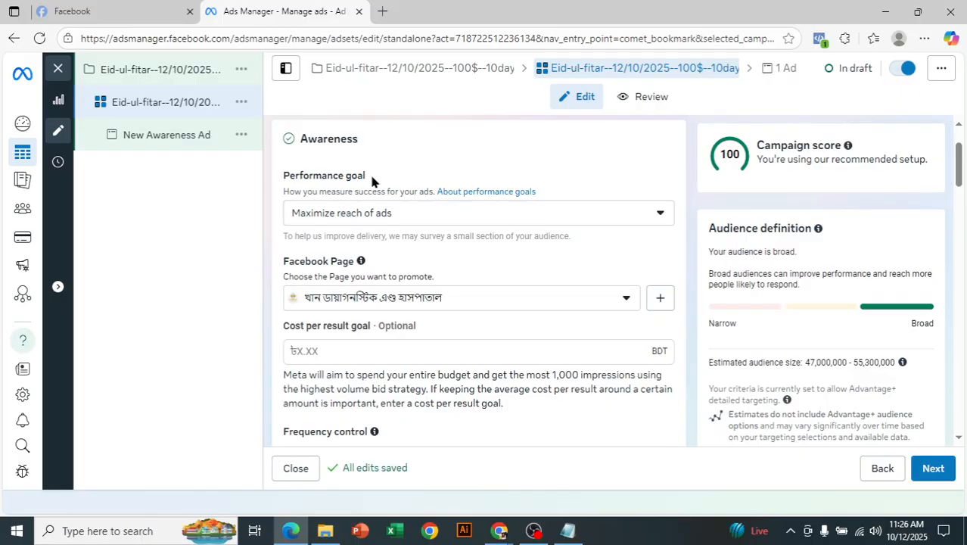
click(412, 214)
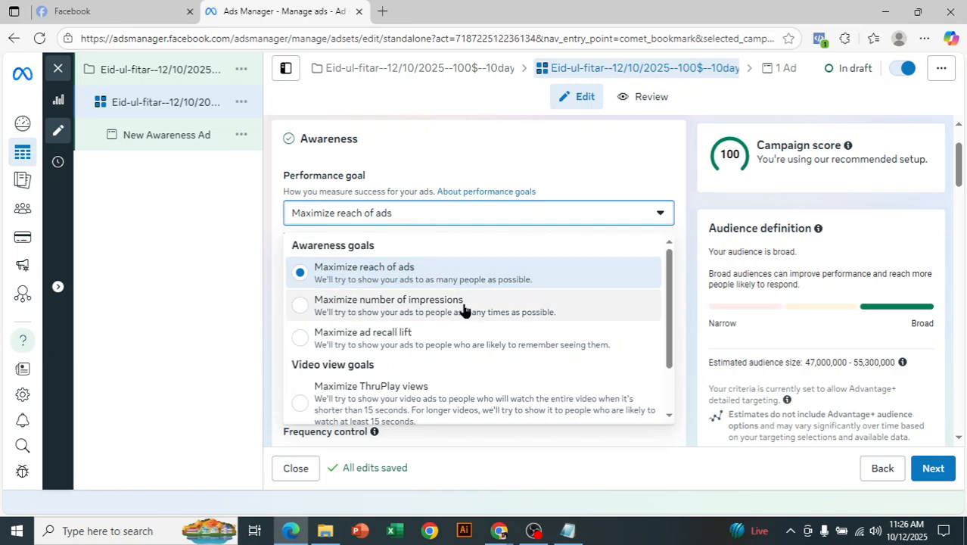
drag(669, 314, 667, 366)
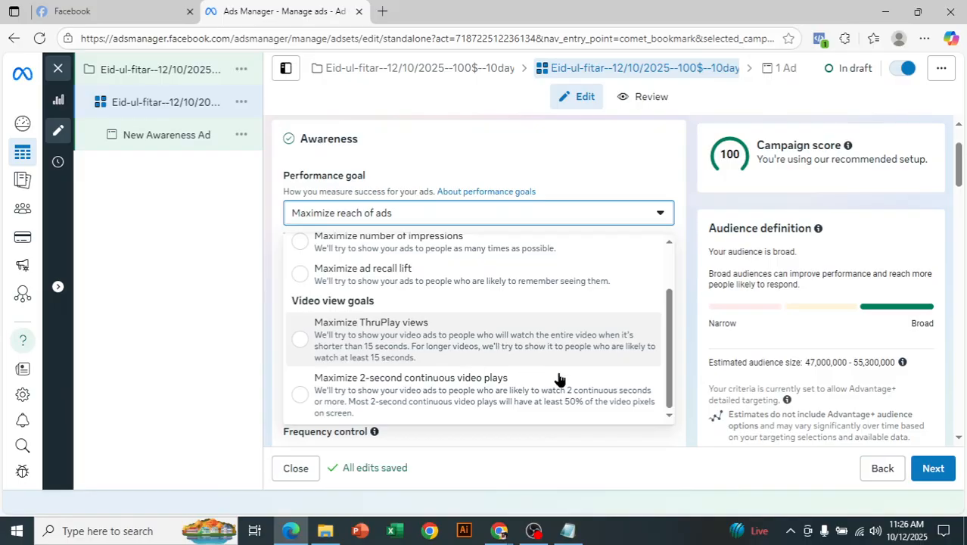
drag(671, 371, 671, 308)
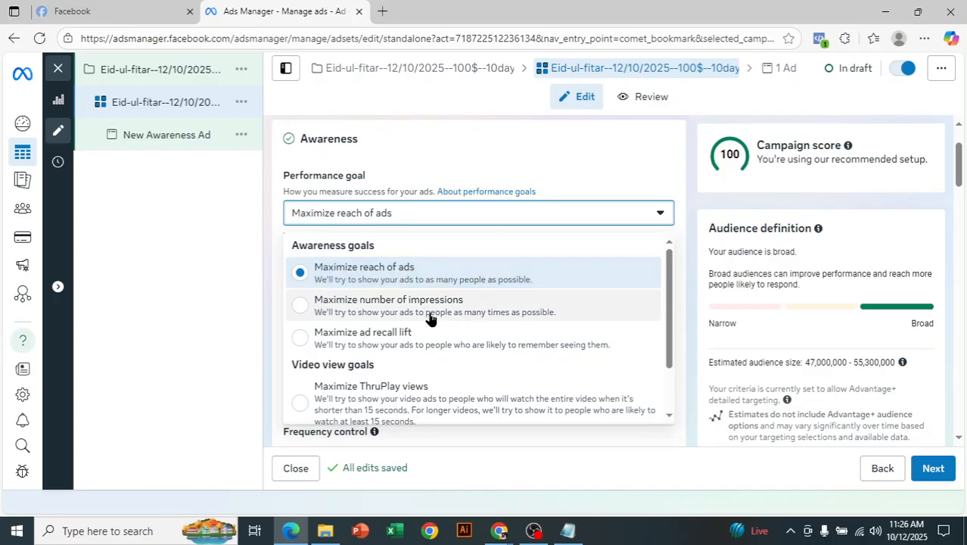
click(199, 281)
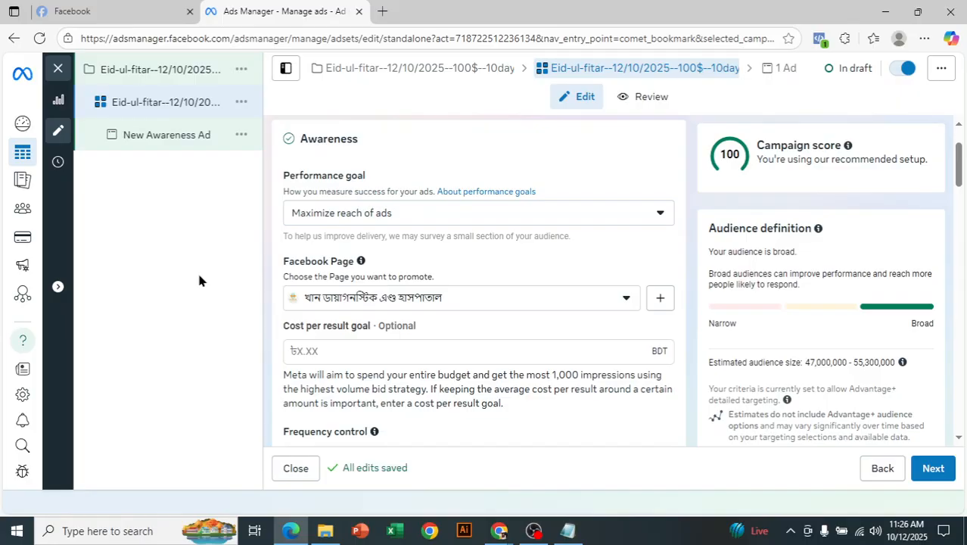
- Switch to the Facebook home page and look at its sponsored ads and account menu
click(153, 7)
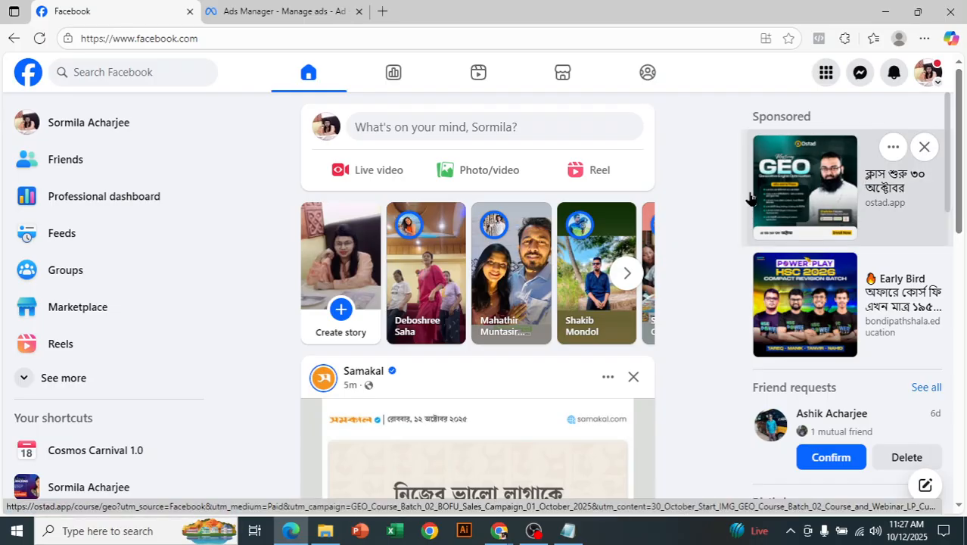
click(930, 76)
click(758, 72)
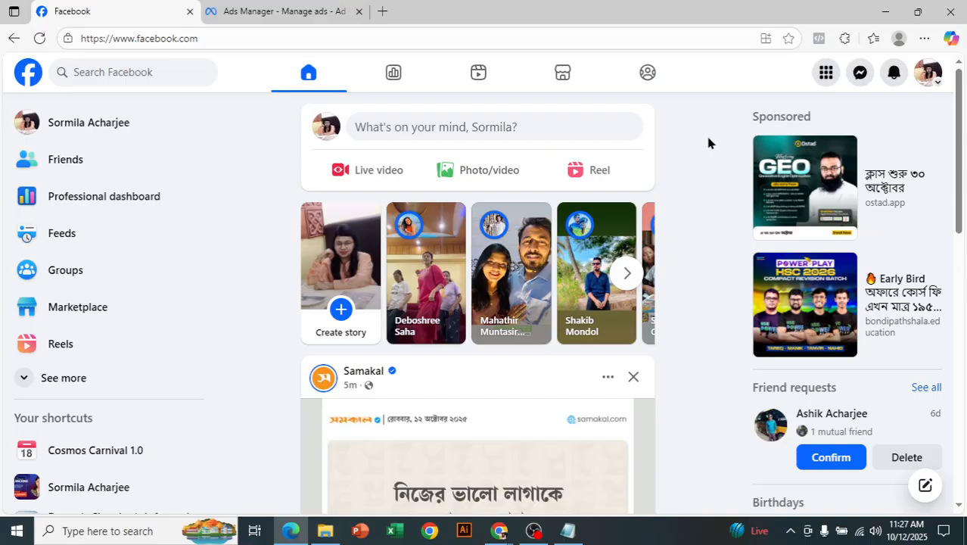
- Return to Ads Manager and check the performance goal options again, keeping Maximize reach of ads
click(237, 7)
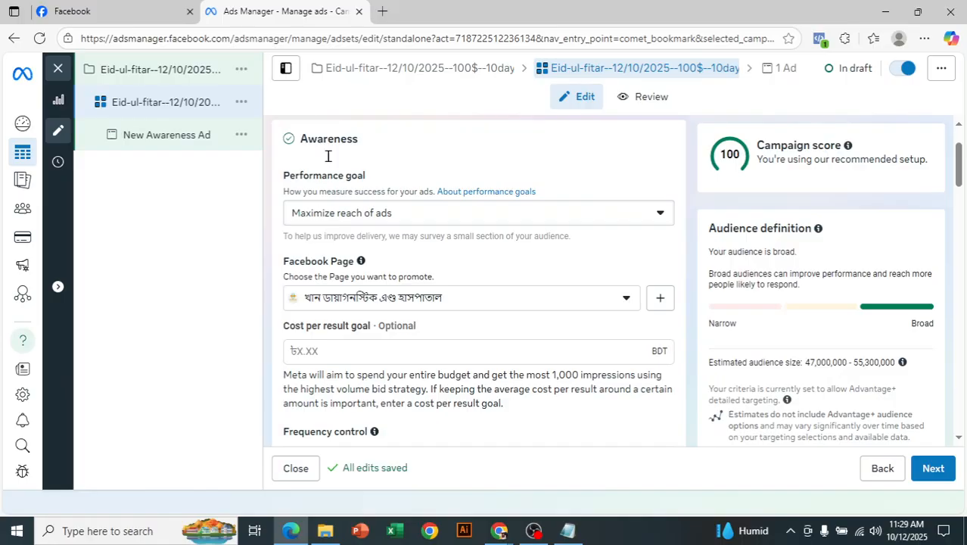
click(409, 212)
click(272, 231)
- Look through the available Facebook Pages and choose Wise Trips Tour and Travel as the Page to promote
scroll(961, 158, down, 1)
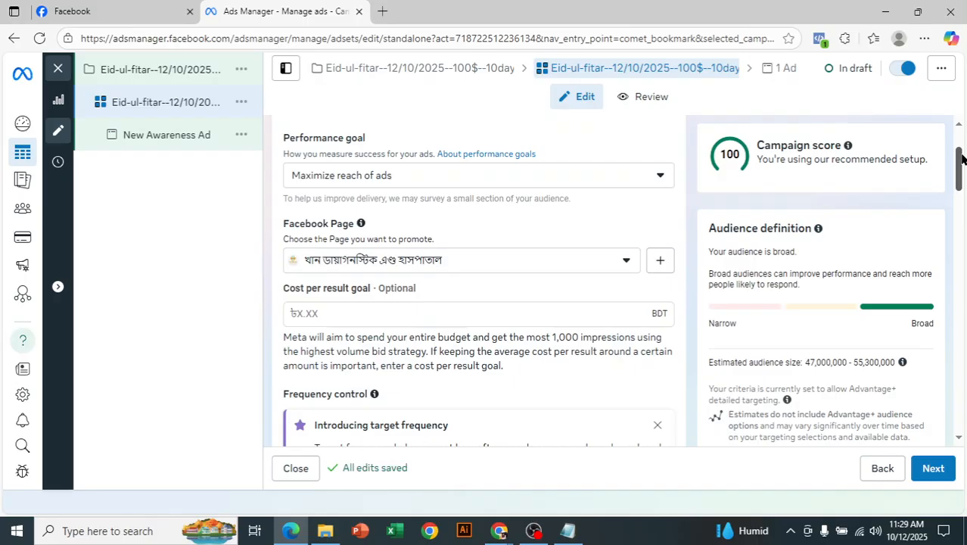
drag(961, 157, 961, 168)
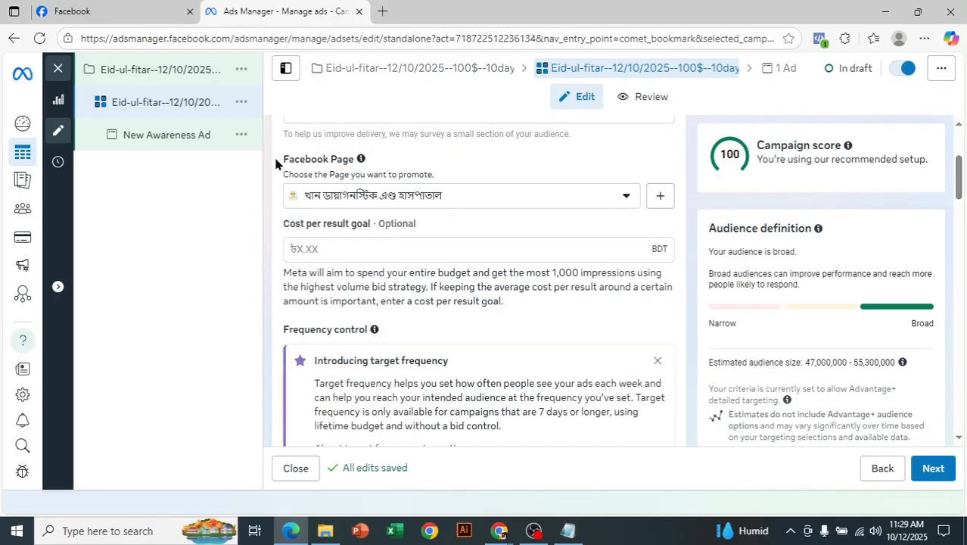
click(364, 205)
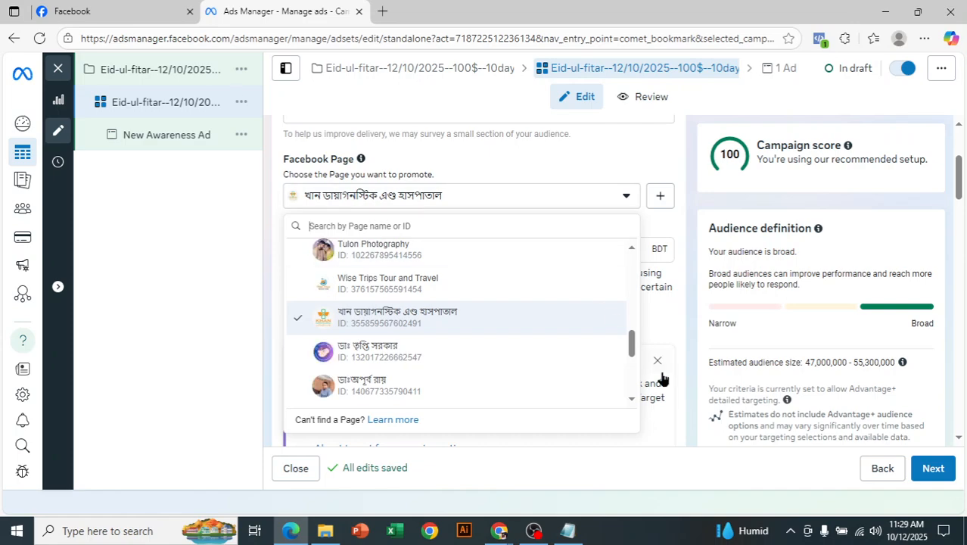
drag(636, 358, 655, 253)
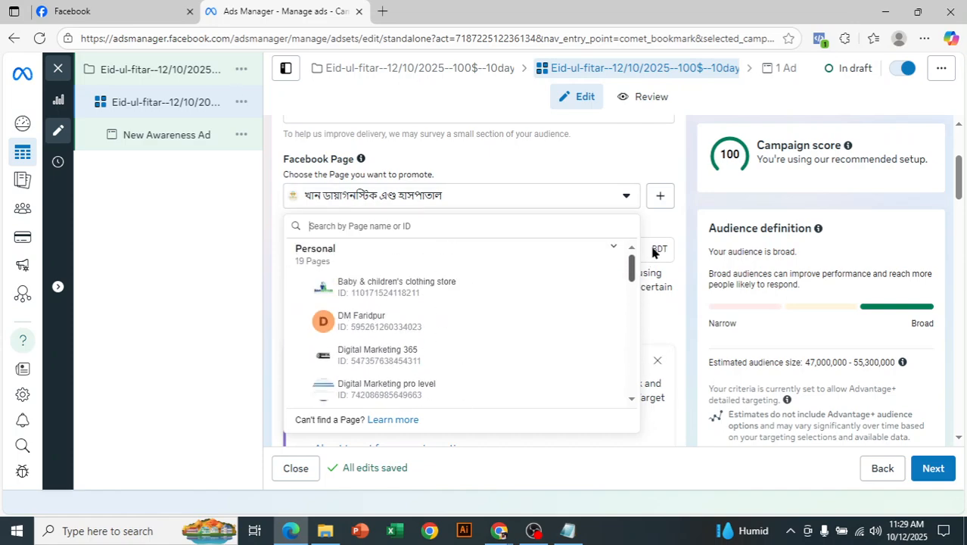
click(245, 223)
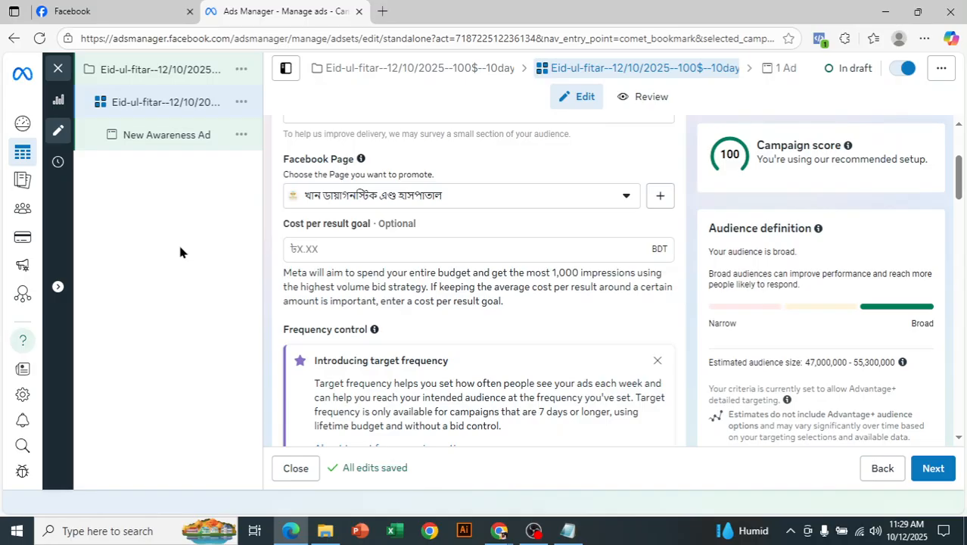
click(470, 197)
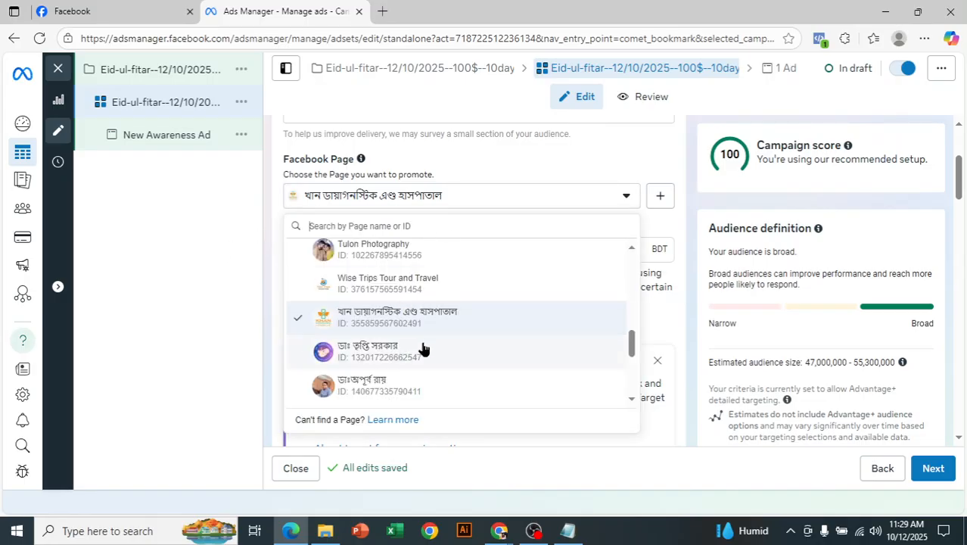
click(433, 296)
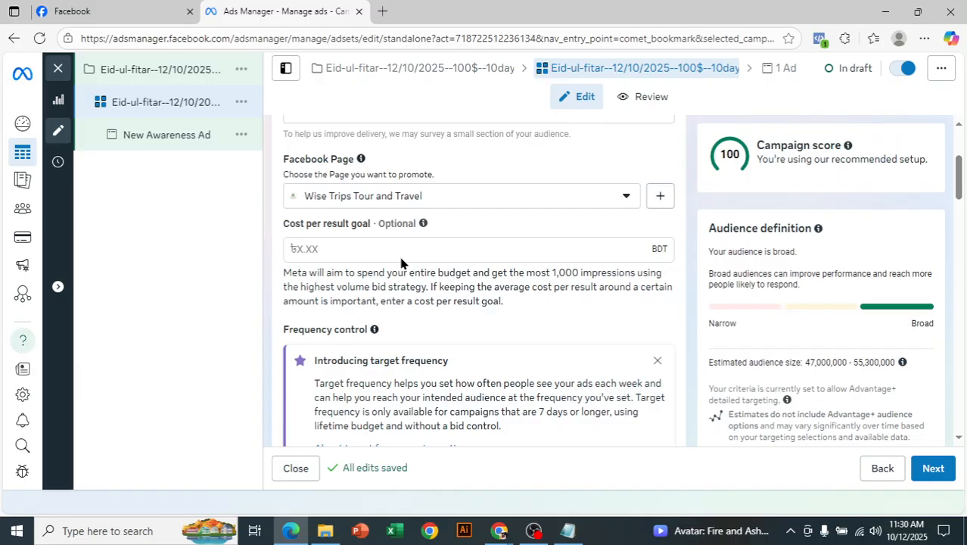
- Set the frequency control cap to a maximum of 10 times per period
scroll(485, 295, down, 2)
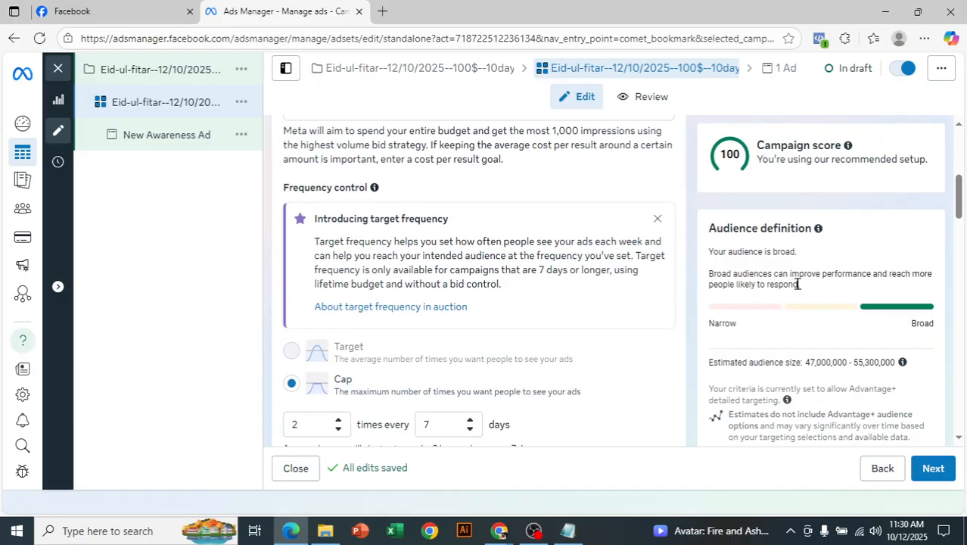
scroll(518, 274, up, 1)
scroll(518, 274, down, 1)
scroll(518, 274, down, 1)
scroll(320, 158, up, 1)
scroll(452, 281, down, 1)
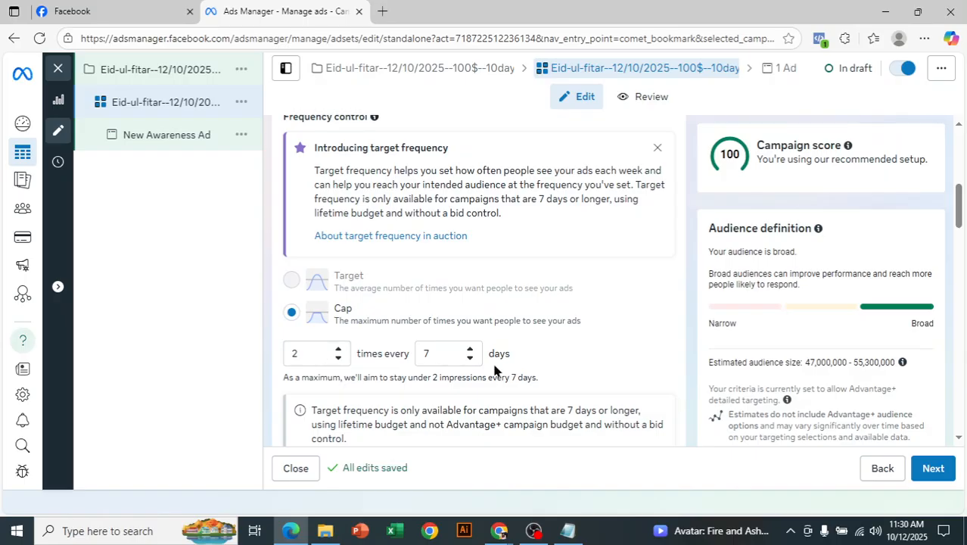
click(311, 353)
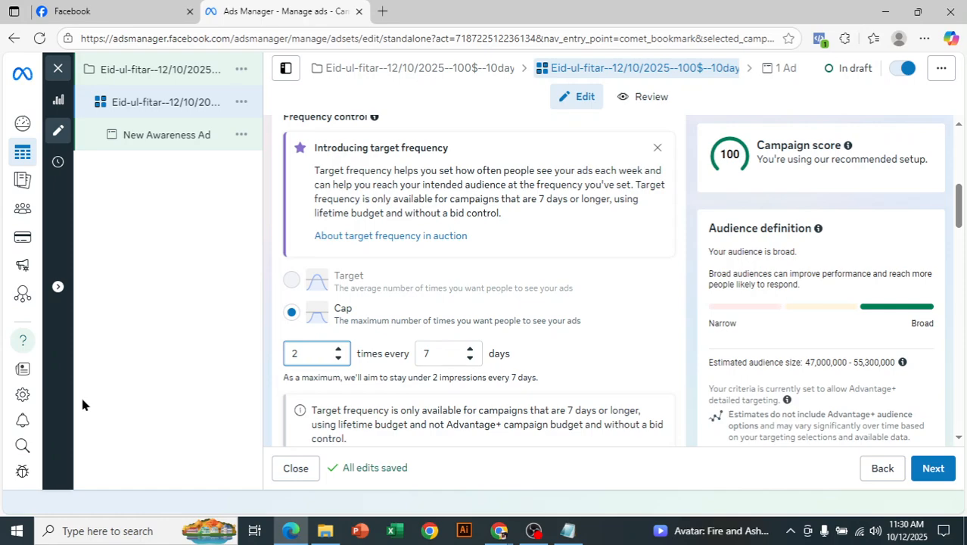
text(10)
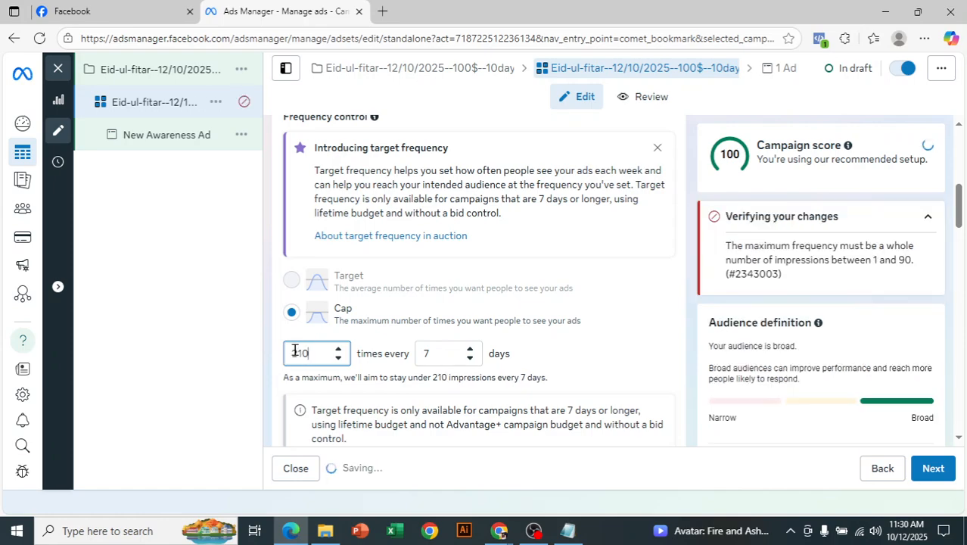
key(Left)
key(Left)
key(BackSpace)
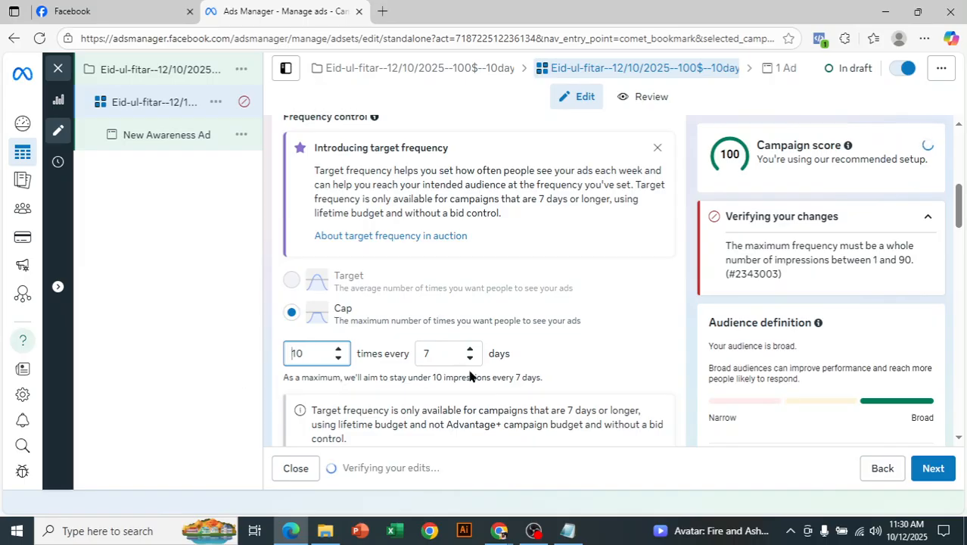
- Set the frequency cap's interval to 1 day and check the resulting impressions limit
click(444, 351)
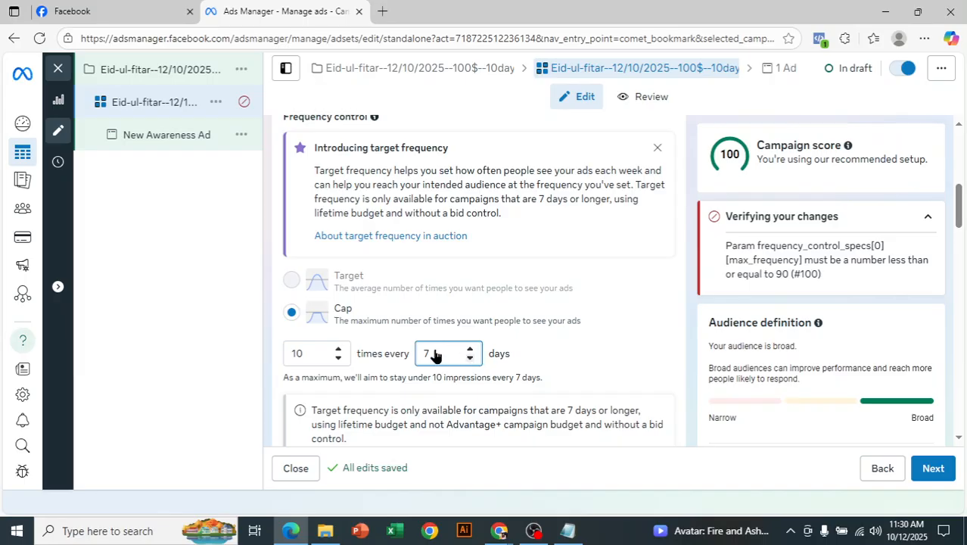
key(BackSpace)
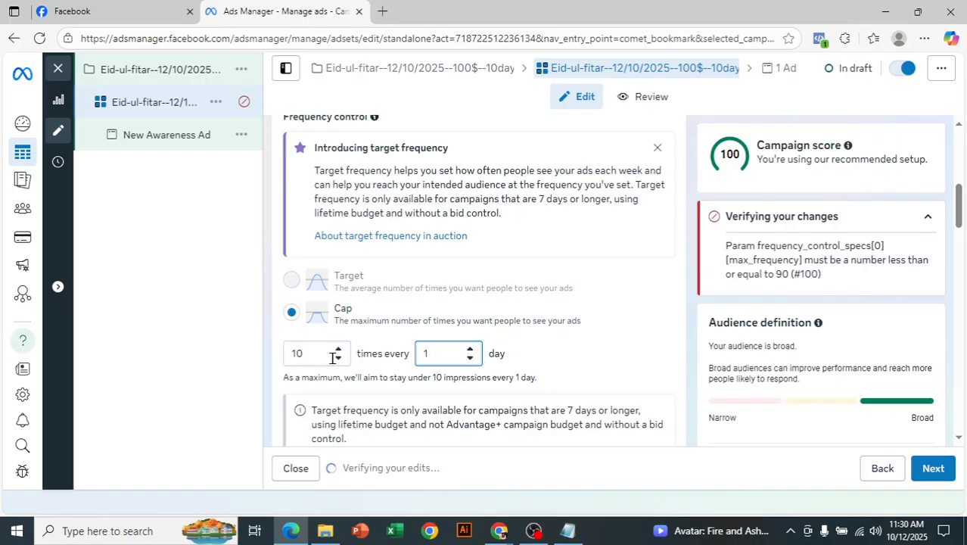
scroll(543, 362, up, 1)
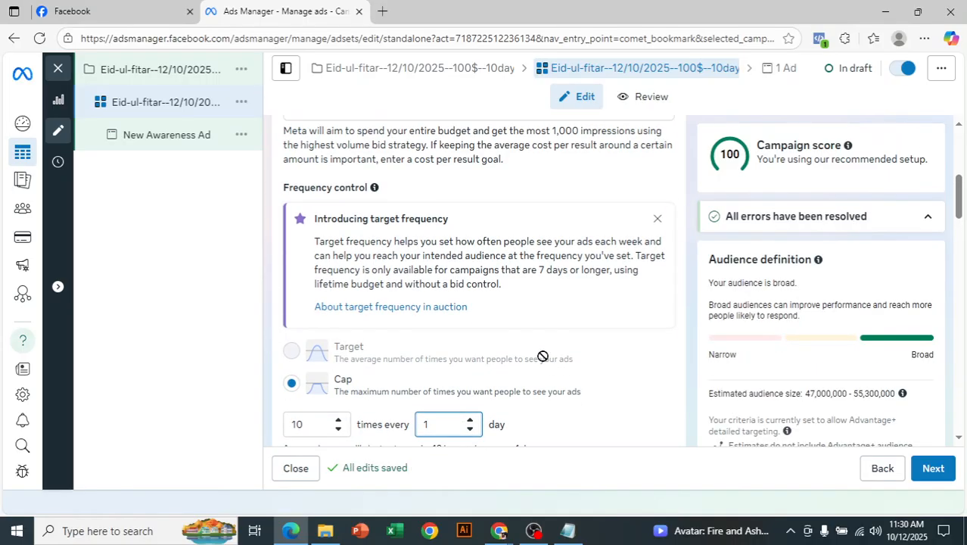
scroll(543, 357, down, 1)
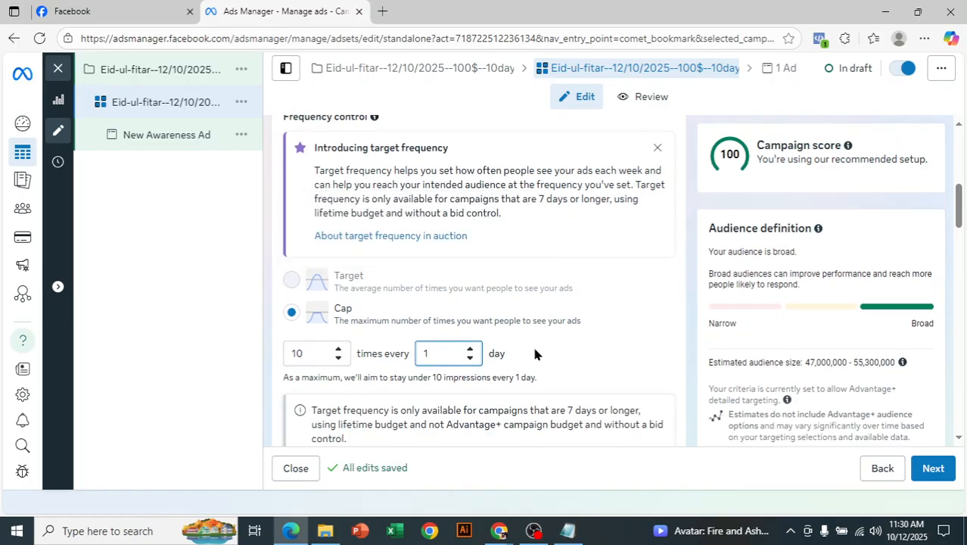
drag(329, 378, 549, 373)
drag(423, 378, 535, 380)
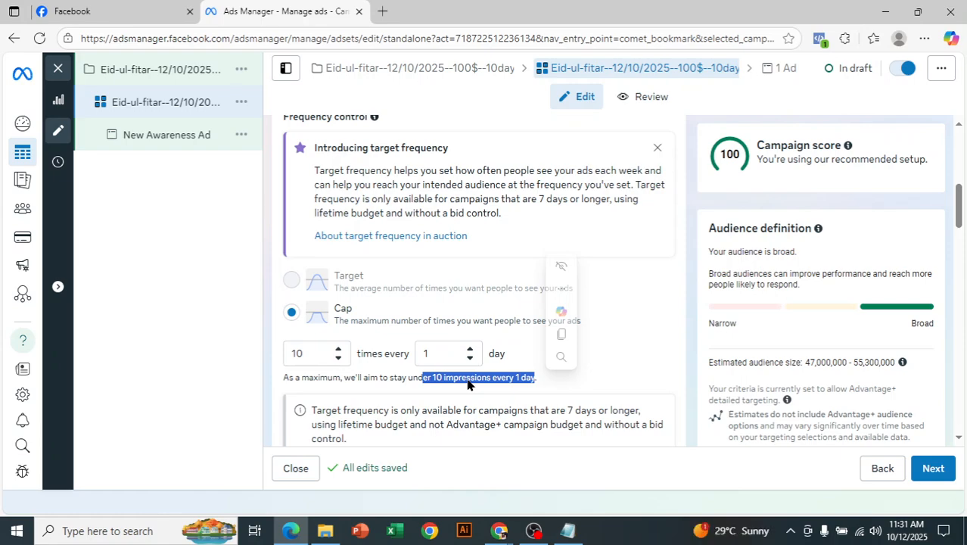
click(645, 379)
- Look over the ad set options down to Budget & schedule, and search a new browser tab for "15 usd to bdt"
scroll(645, 379, down, 5)
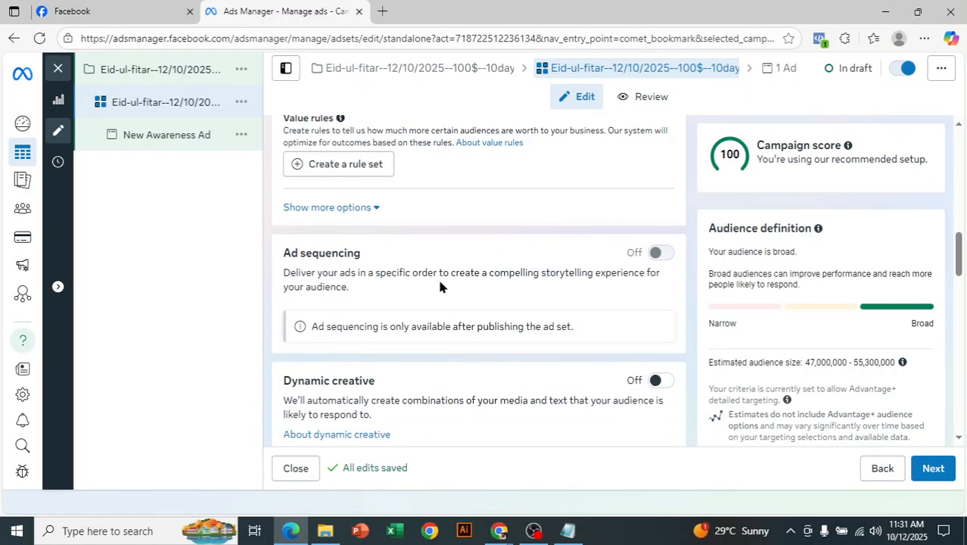
scroll(557, 347, up, 1)
scroll(557, 347, down, 1)
scroll(520, 384, up, 3)
drag(962, 249, 961, 302)
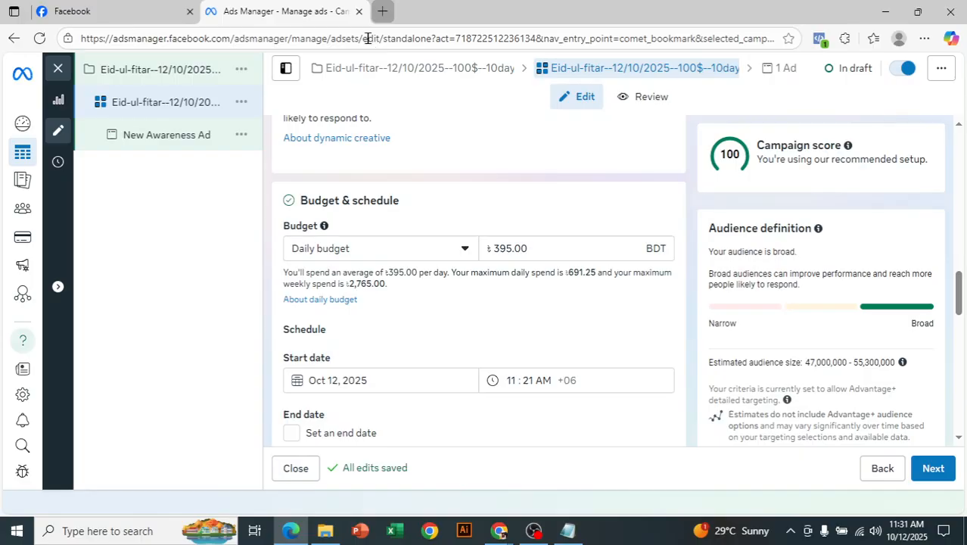
key(ctrl+t)
text(15 )
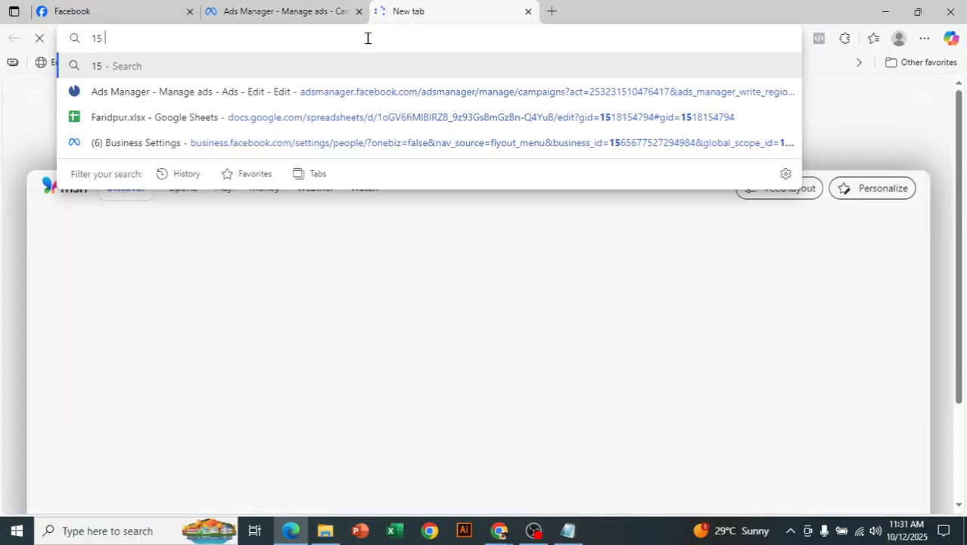
text(usd to bdt)
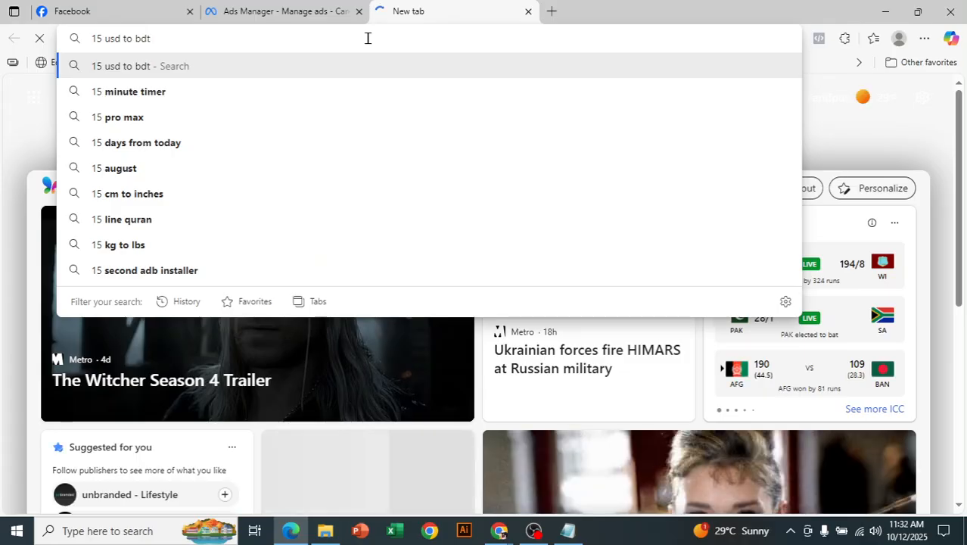
key(Return)
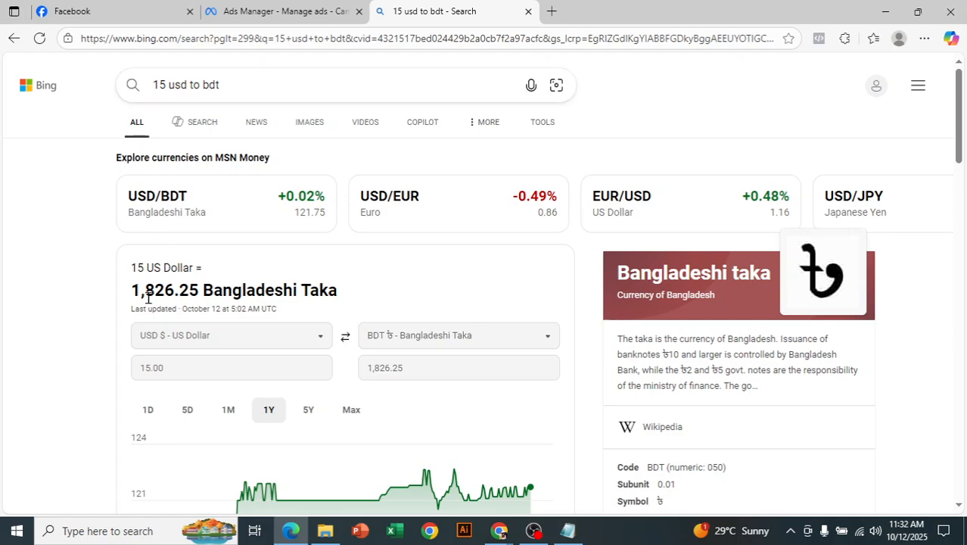
drag(133, 292, 172, 300)
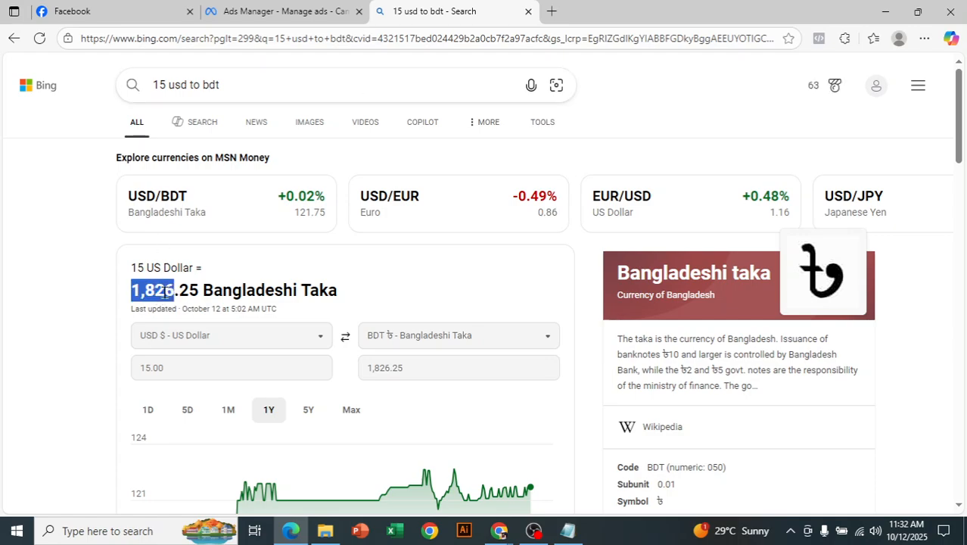
- Return to Ads Manager and set the ad set's daily budget to 1820 BDT
click(286, 10)
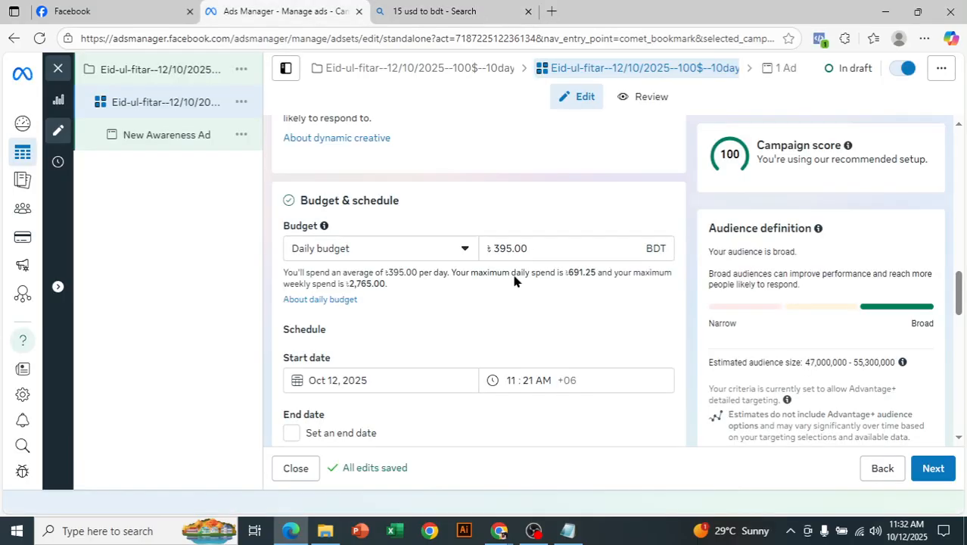
double_click(490, 247)
key(BackSpace)
text(1820)
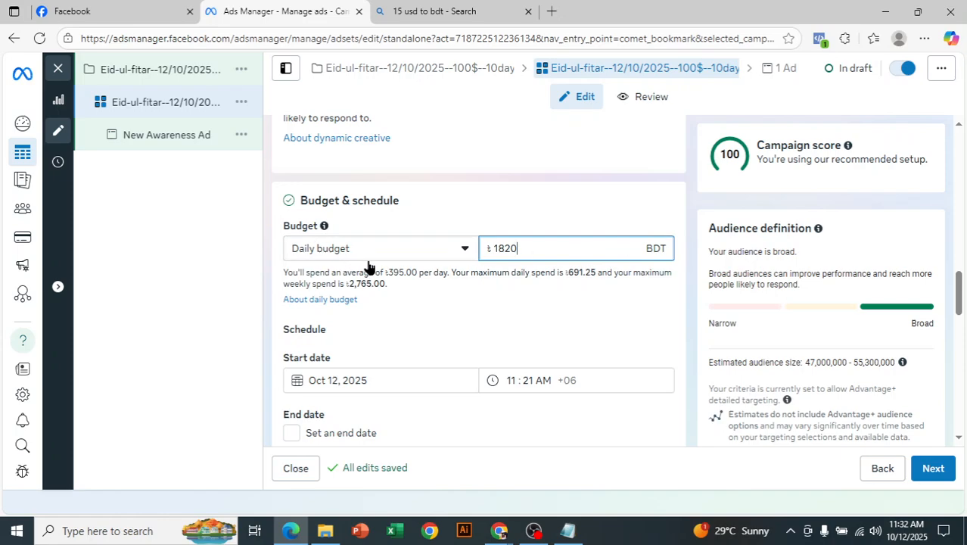
- Switch the ad set's budget type to Lifetime budget and set the amount to 5000 BDT
click(460, 255)
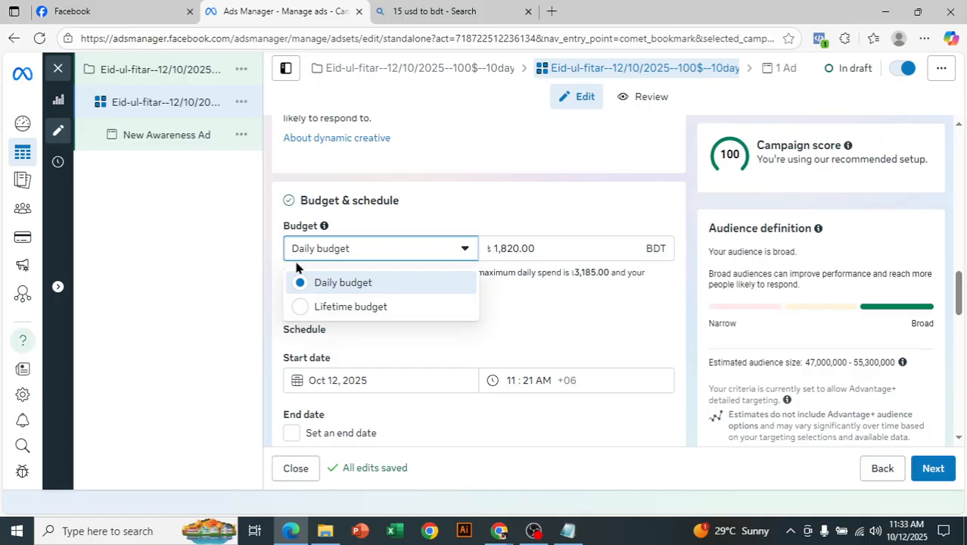
click(331, 307)
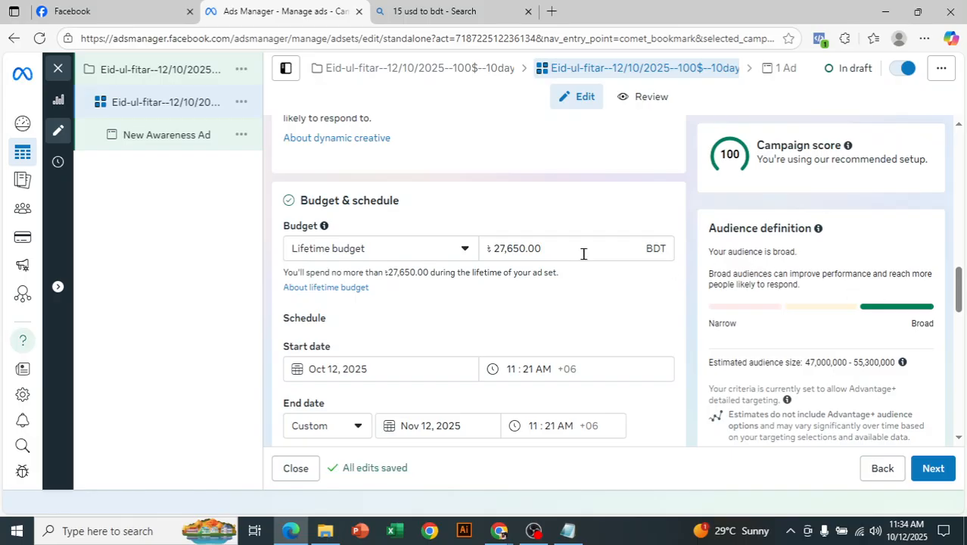
drag(559, 242, 488, 248)
key(BackSpace)
text(2)
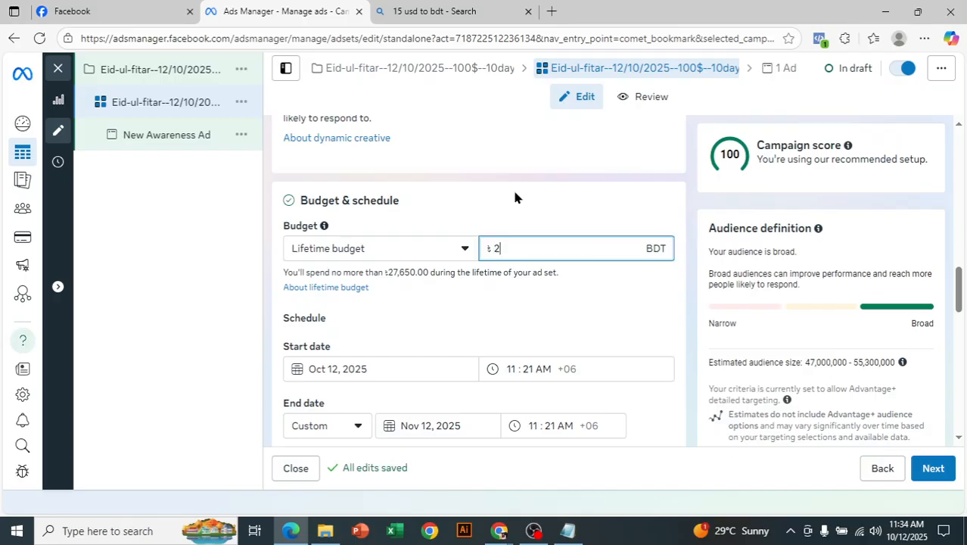
key(BackSpace)
text(5000)
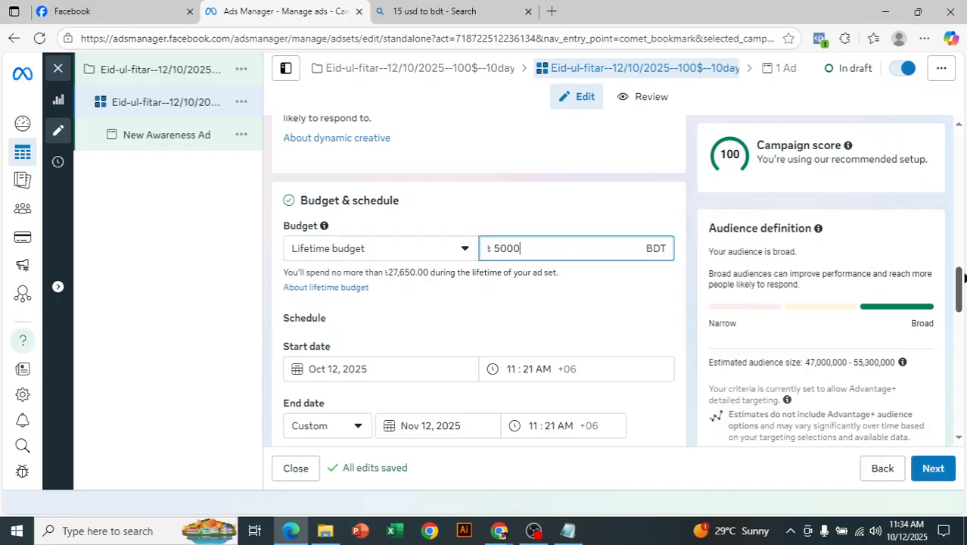
- Set the schedule's end date to October 20, 2025, and select the start time's minutes for editing
drag(962, 285, 962, 302)
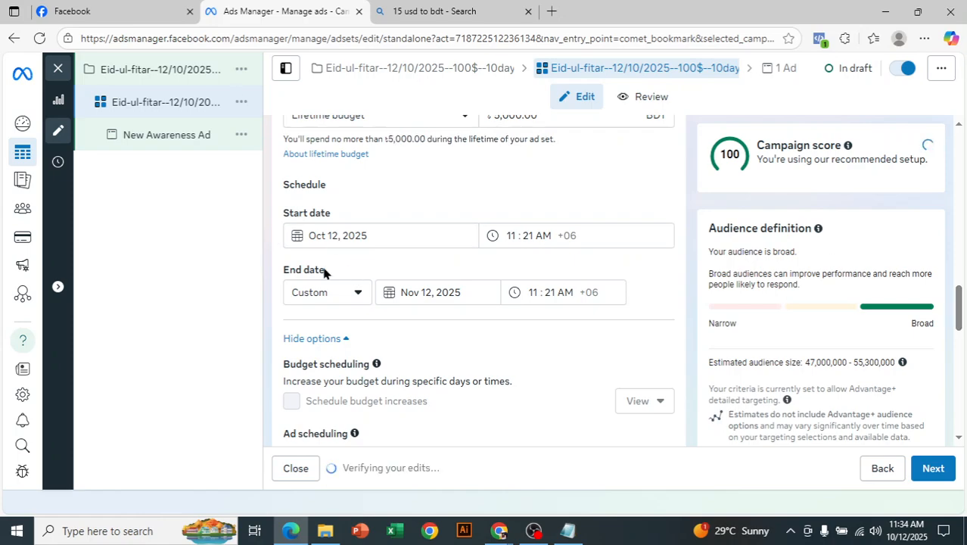
scroll(325, 242, up, 1)
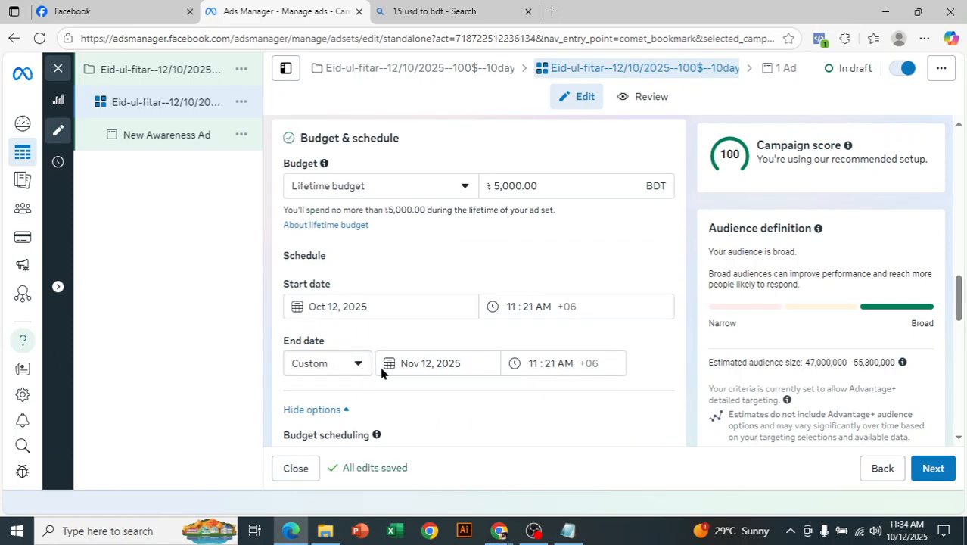
click(432, 365)
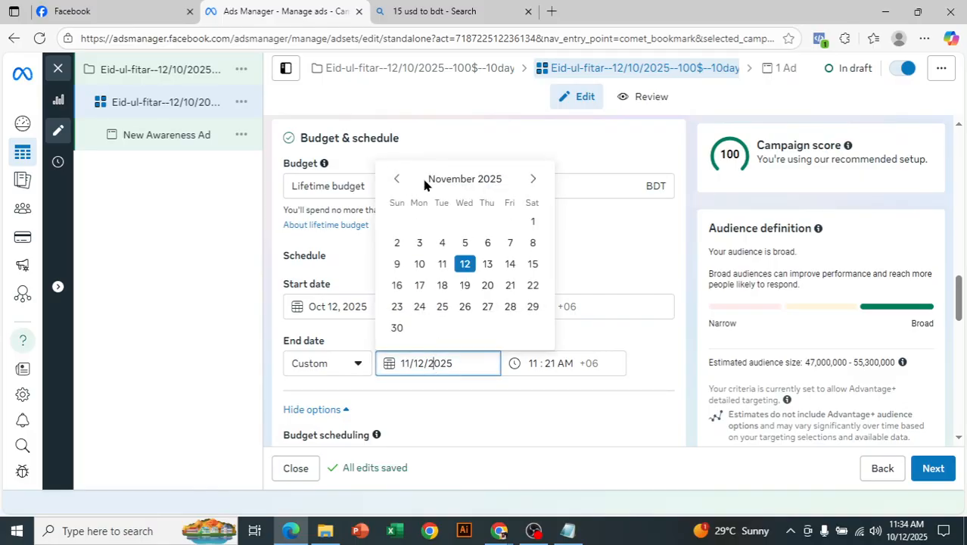
click(394, 183)
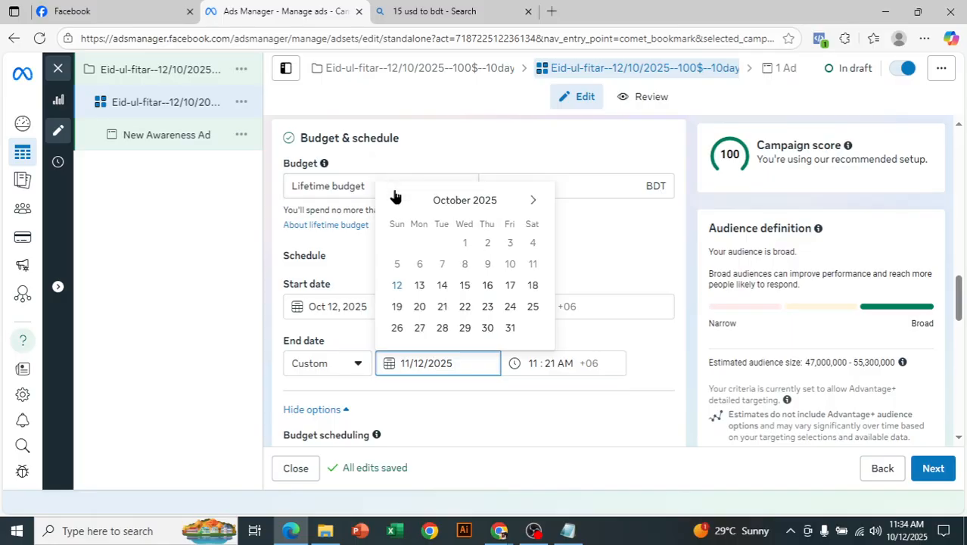
click(419, 307)
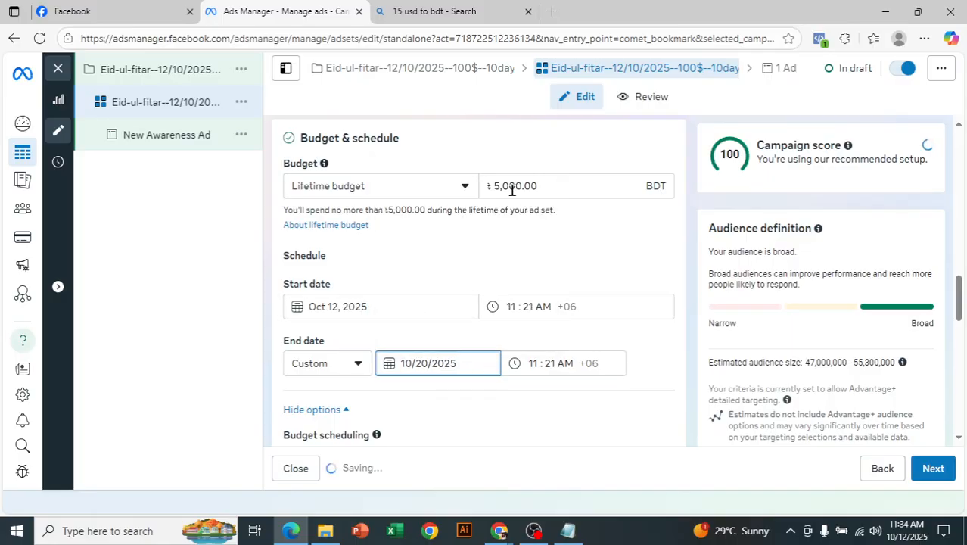
click(528, 307)
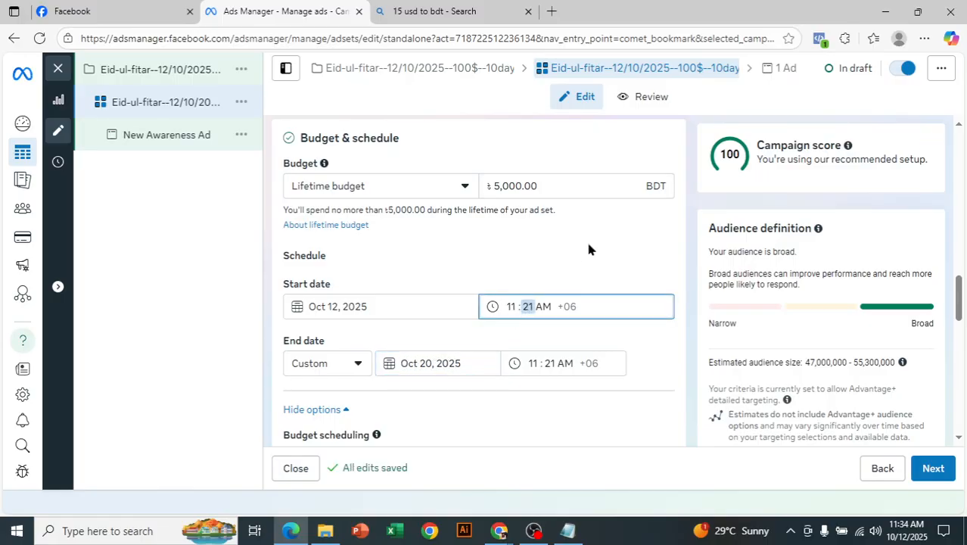
- Set the schedule's start time minutes to 50 and its end time to 11 PM, keeping the end minutes at 21
text(50)
click(533, 365)
text(03)
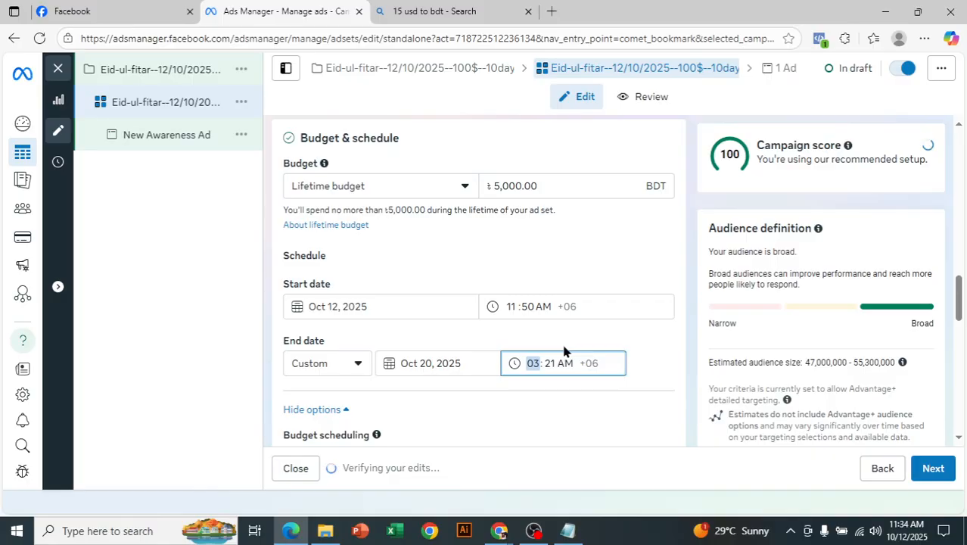
text(11)
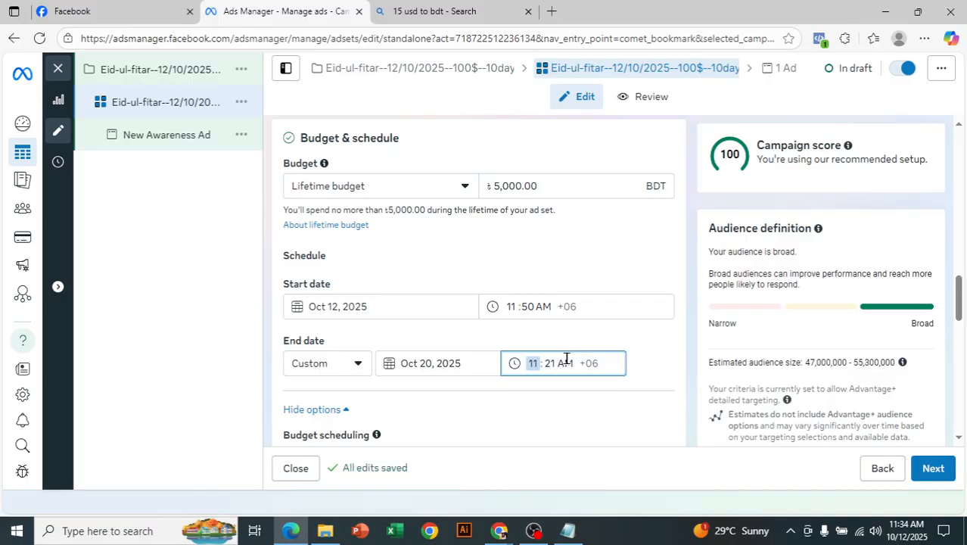
click(566, 360)
key(p)
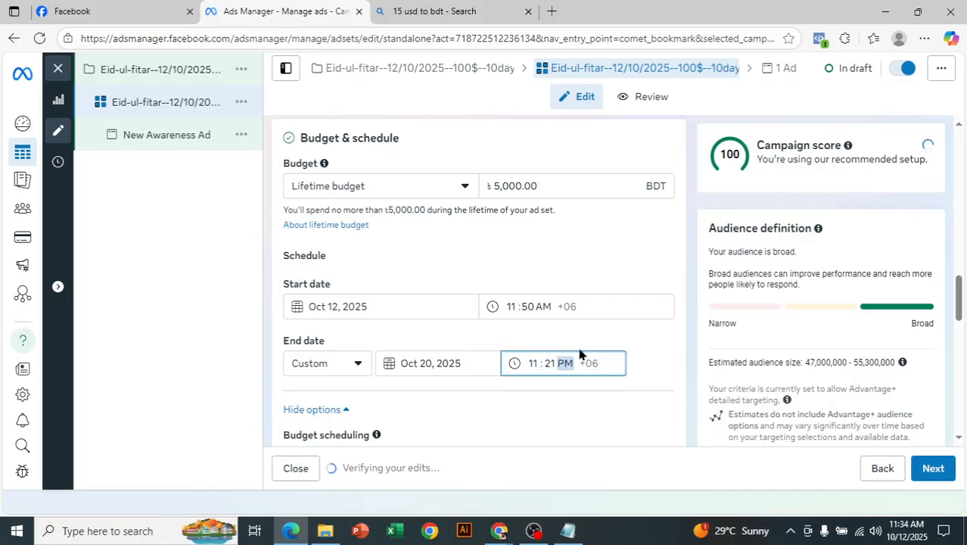
click(564, 390)
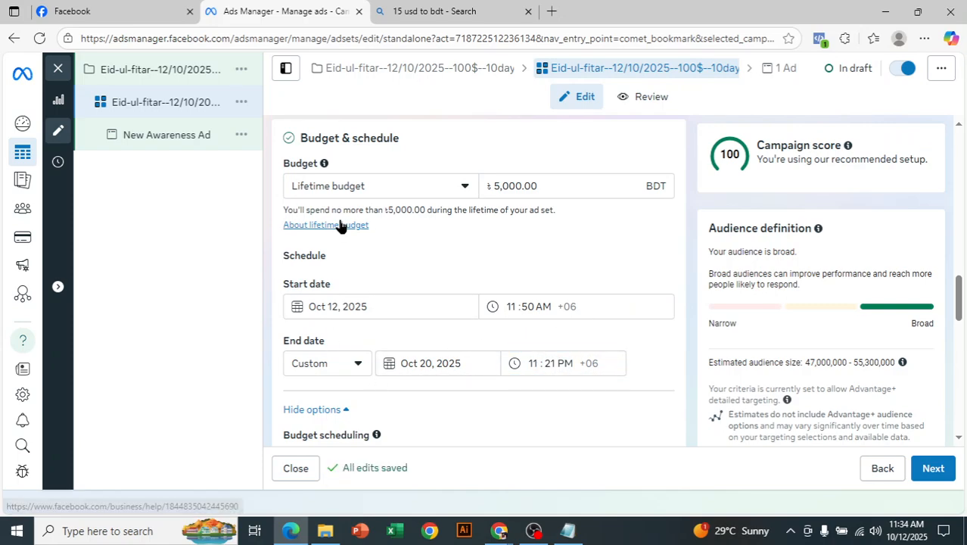
- Switch the ad set's budget type to Daily budget and set the amount to 1000 BDT
click(381, 185)
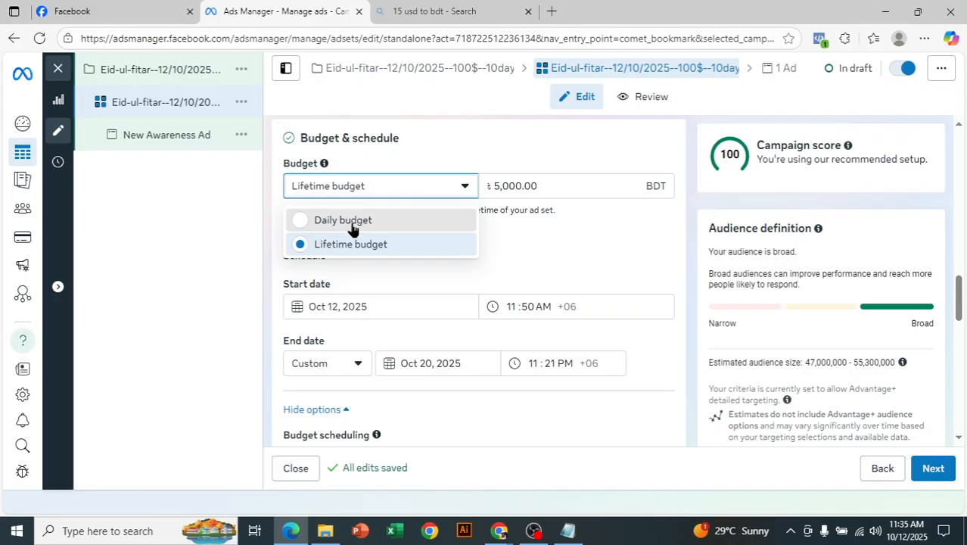
click(352, 229)
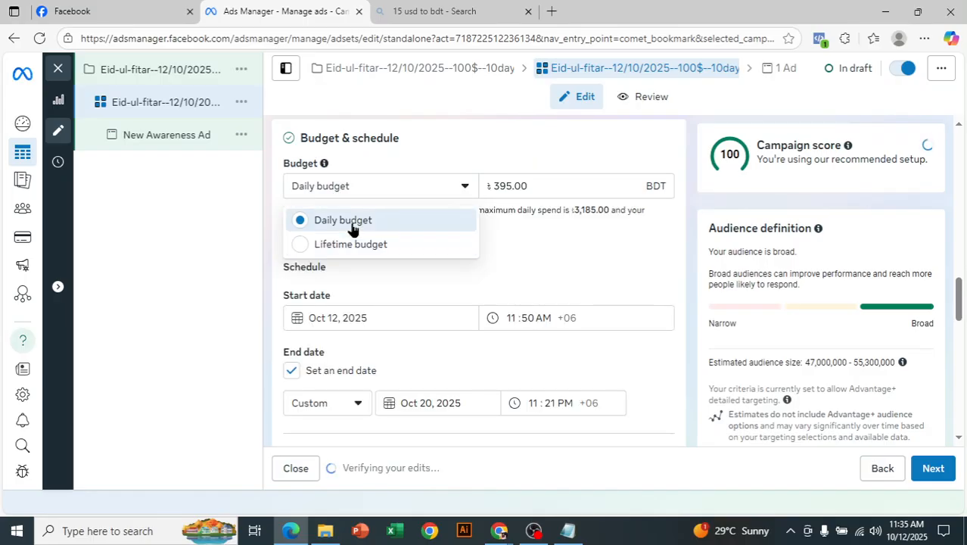
drag(539, 188, 492, 185)
key(BackSpace)
text(1000)
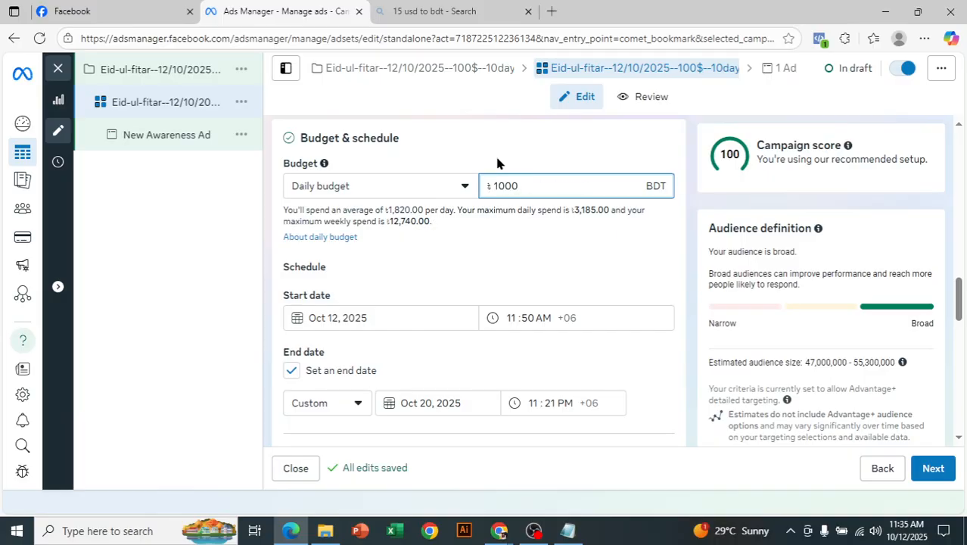
click(538, 255)
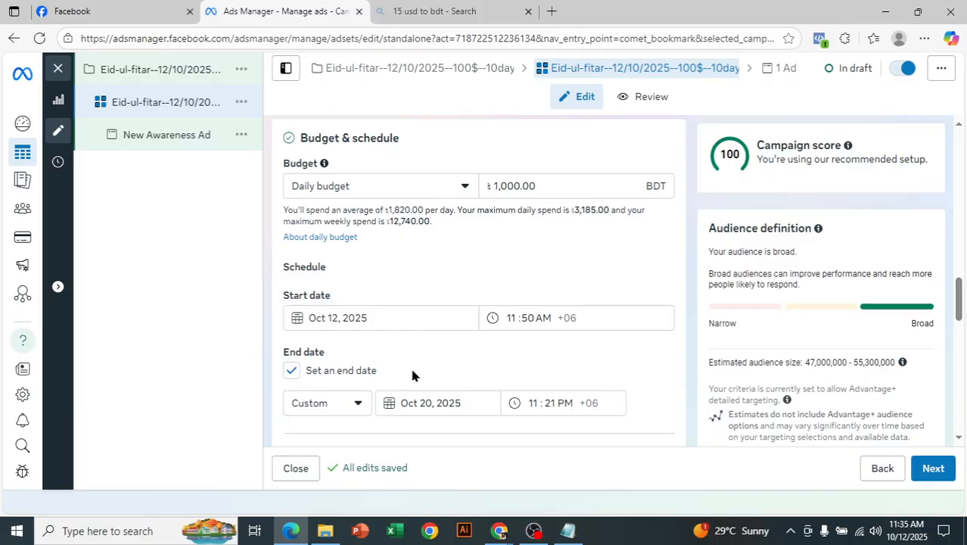
- Turn off the schedule's end date option and enable it again, leaving the budget type as Daily budget
click(291, 372)
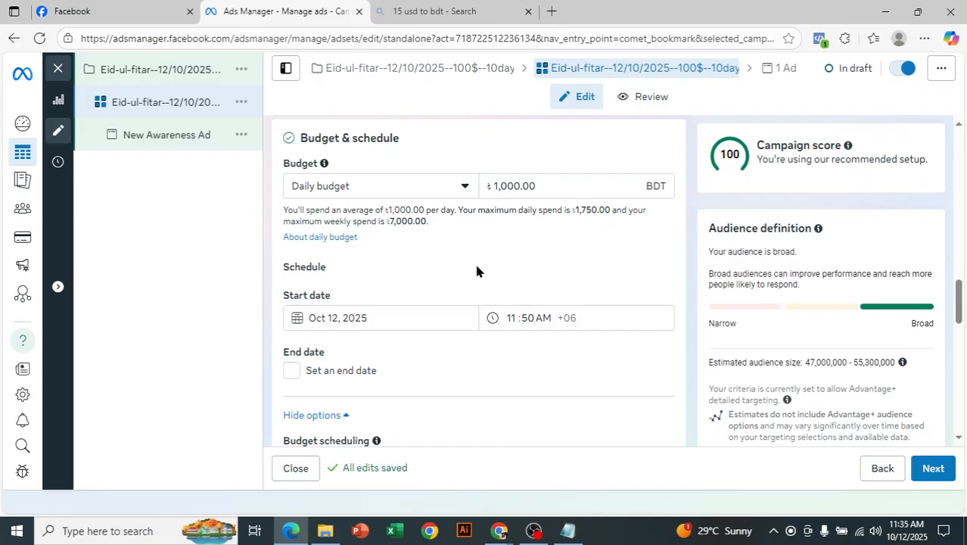
click(290, 371)
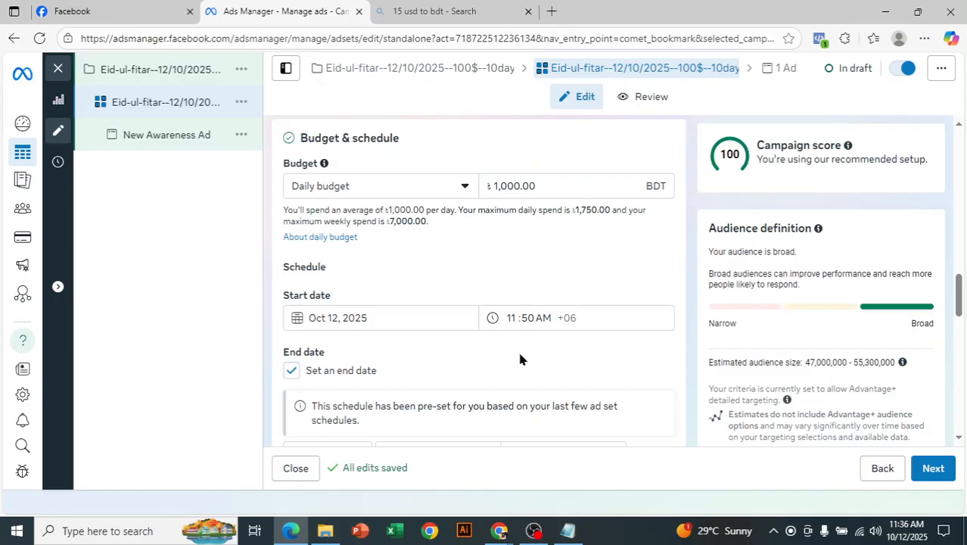
click(436, 185)
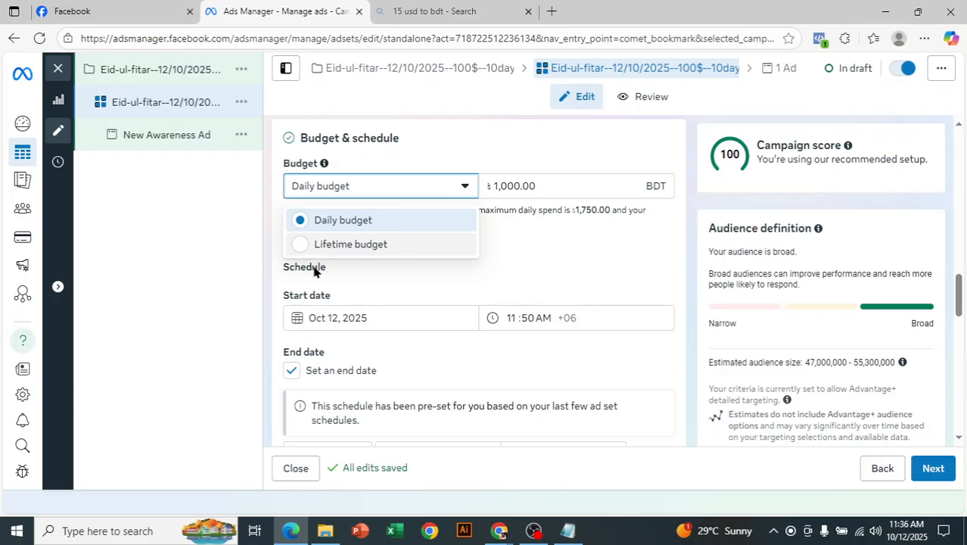
click(324, 290)
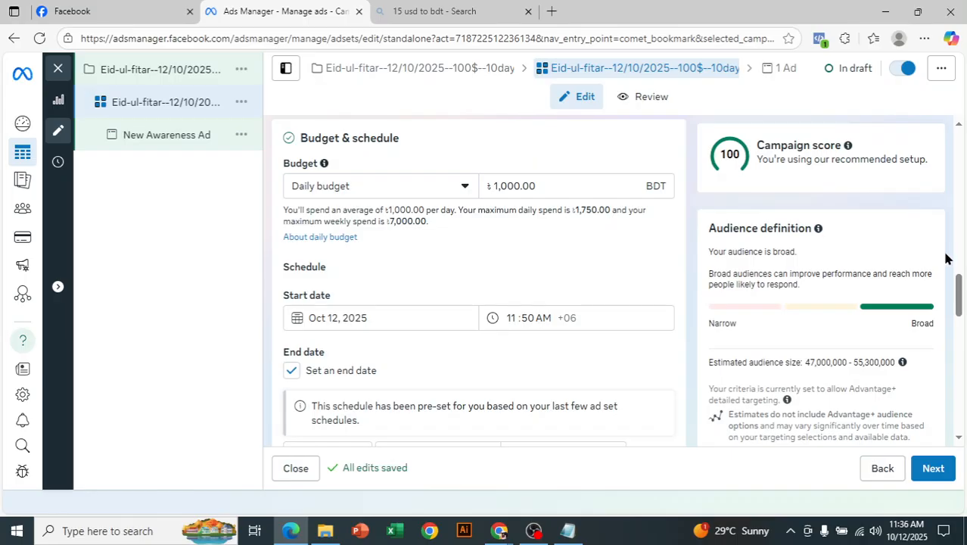
- Open the Locations setting for editing in the ad set's Audience controls
drag(959, 295, 963, 331)
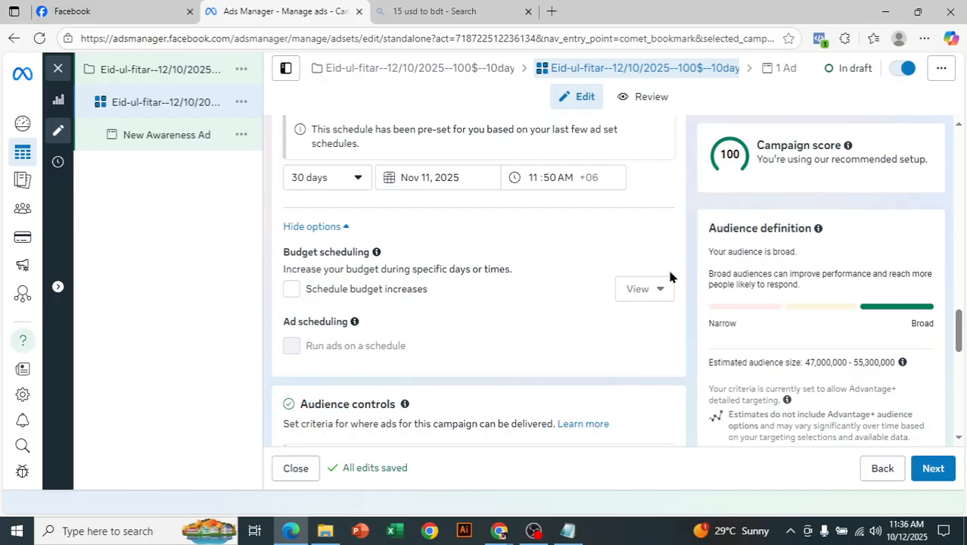
drag(959, 328, 960, 364)
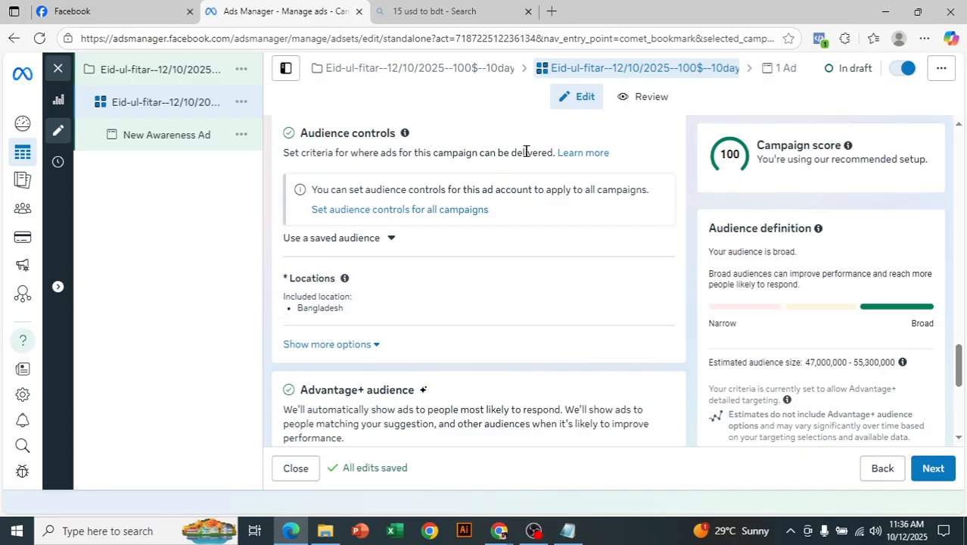
mouse_move(540, 302)
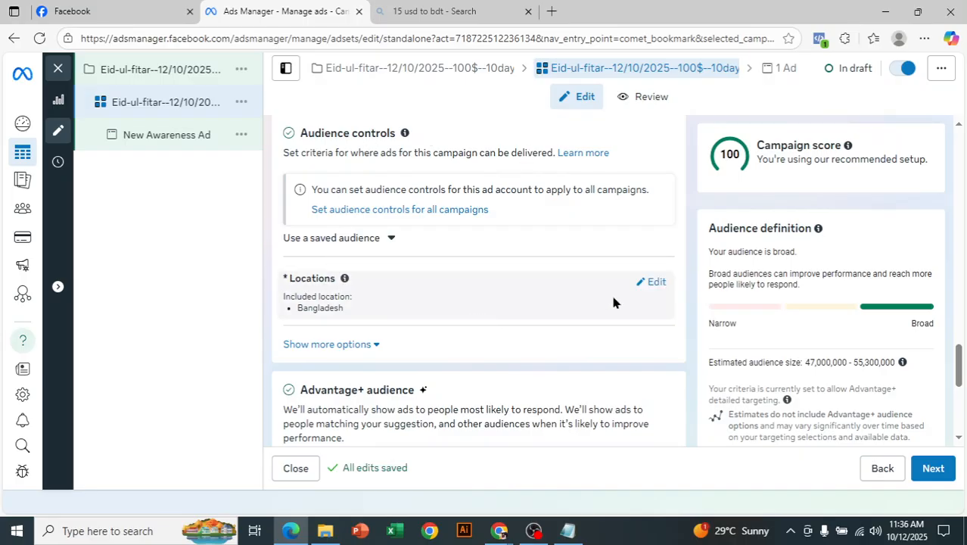
click(662, 289)
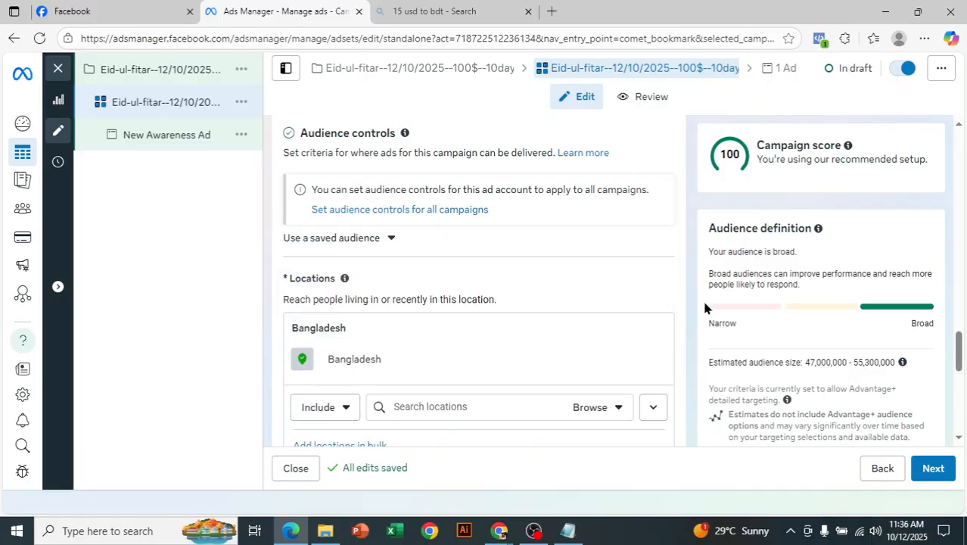
drag(962, 350, 959, 371)
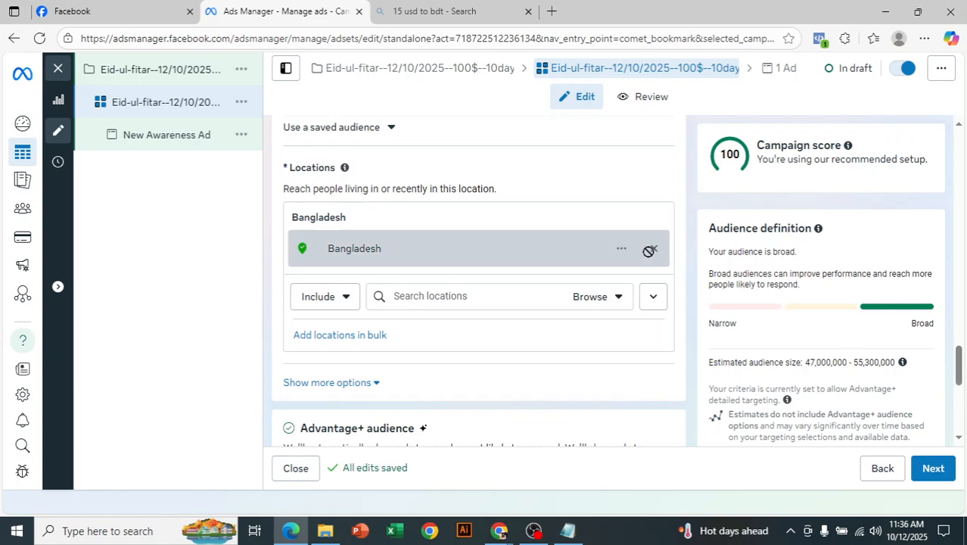
- Browse the Asian countries and add Bhutan to the ad set's included locations
click(612, 297)
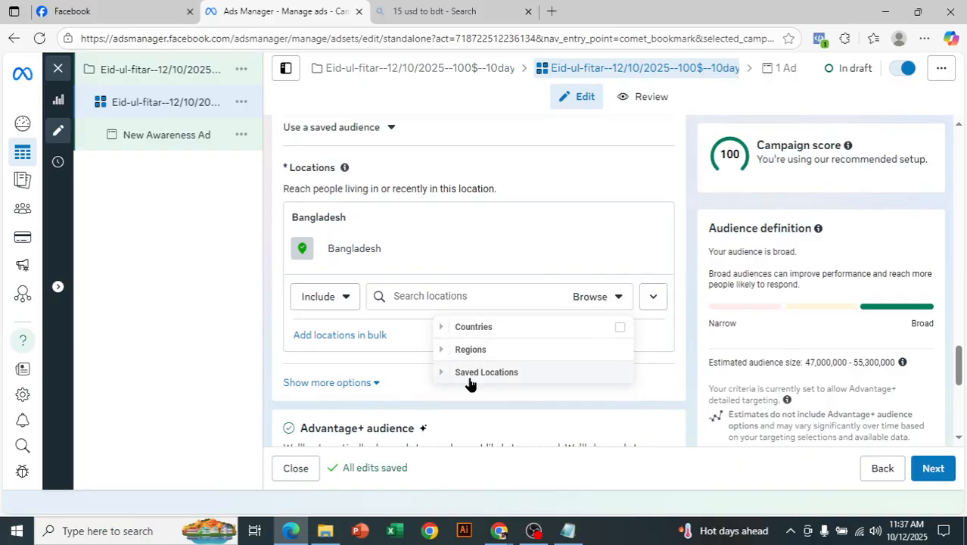
click(443, 328)
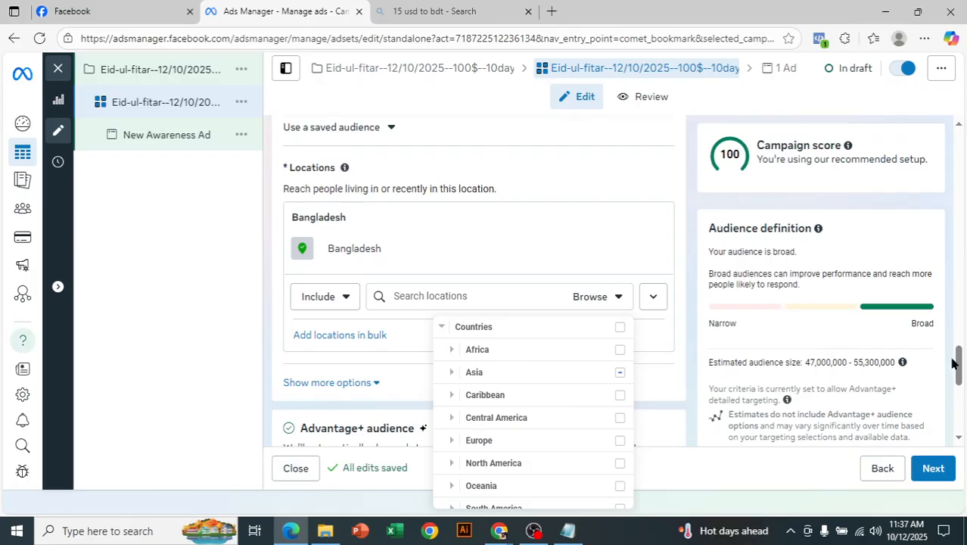
scroll(953, 363, down, 2)
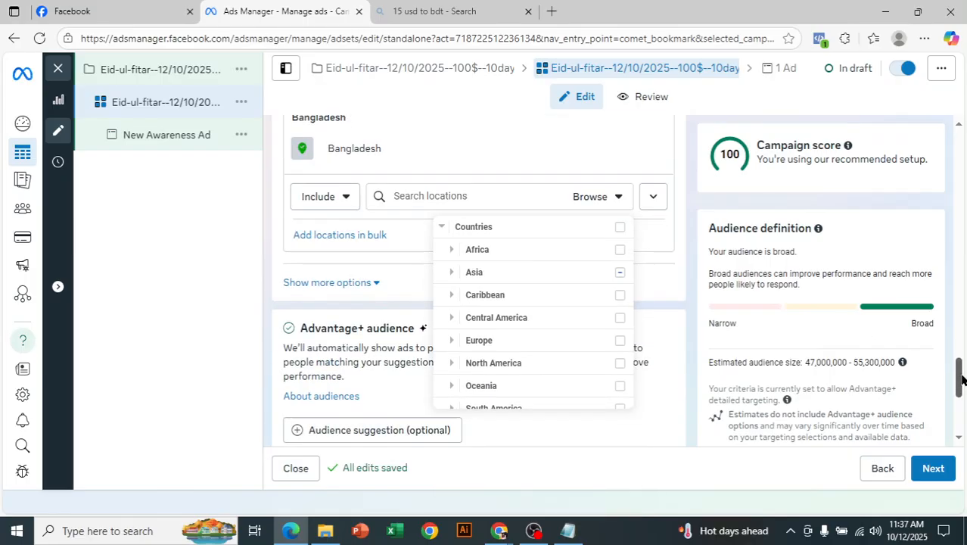
click(616, 203)
click(440, 228)
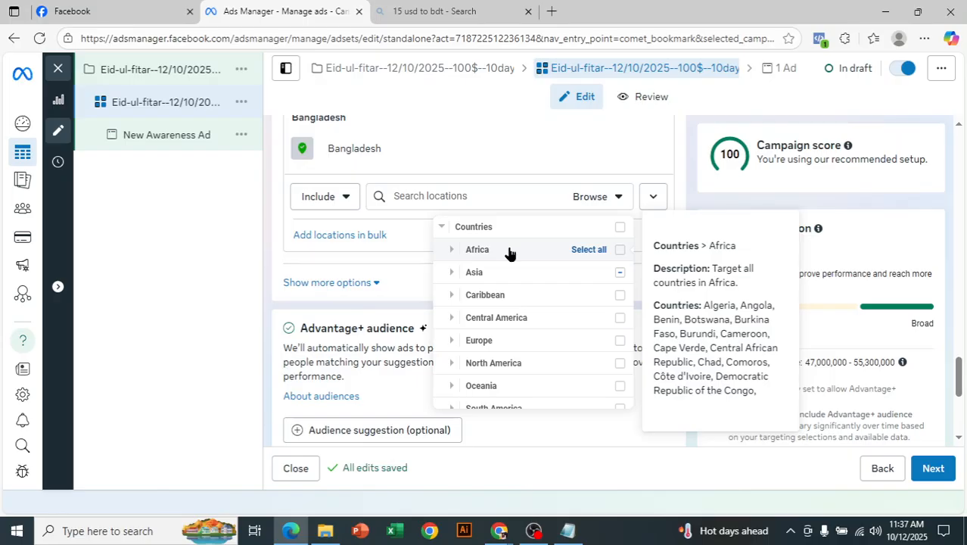
scroll(520, 265, down, 2)
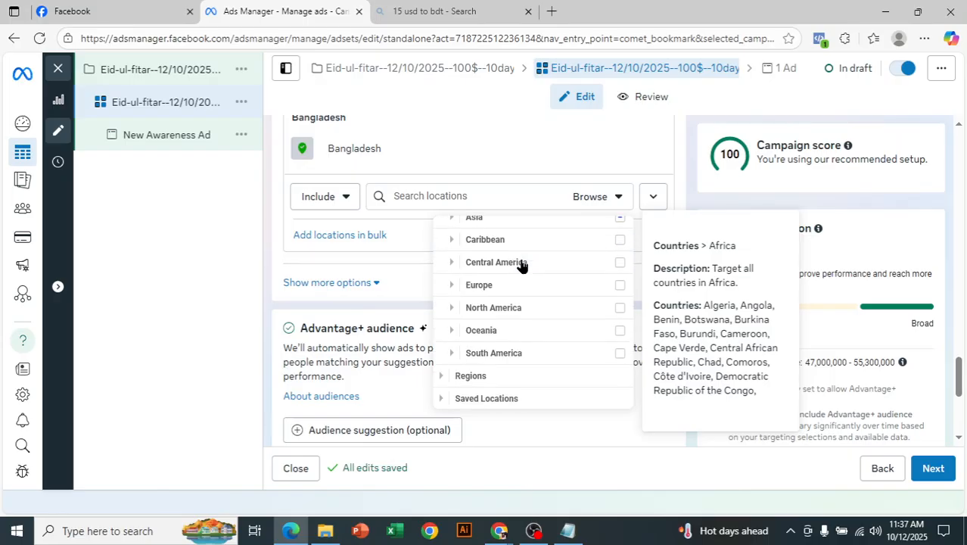
scroll(521, 265, up, 2)
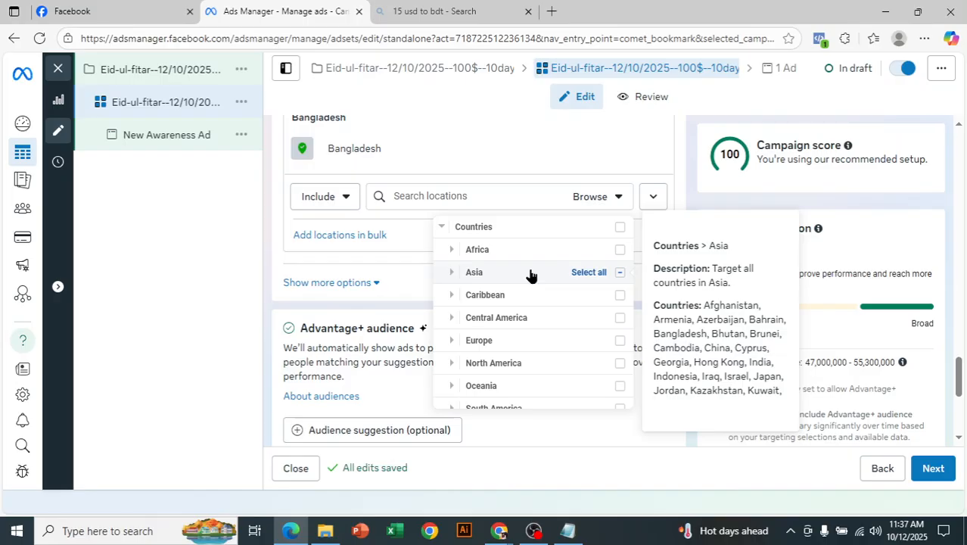
click(451, 272)
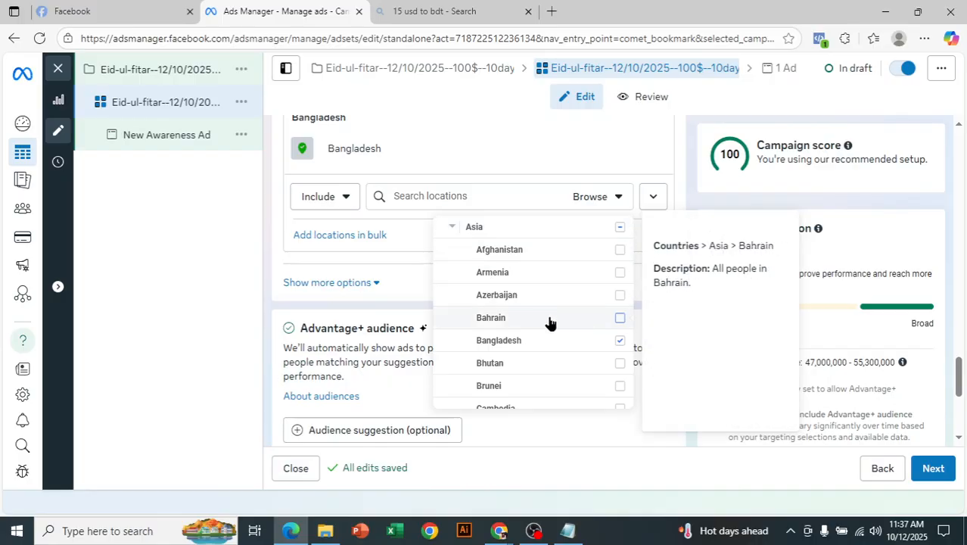
click(621, 365)
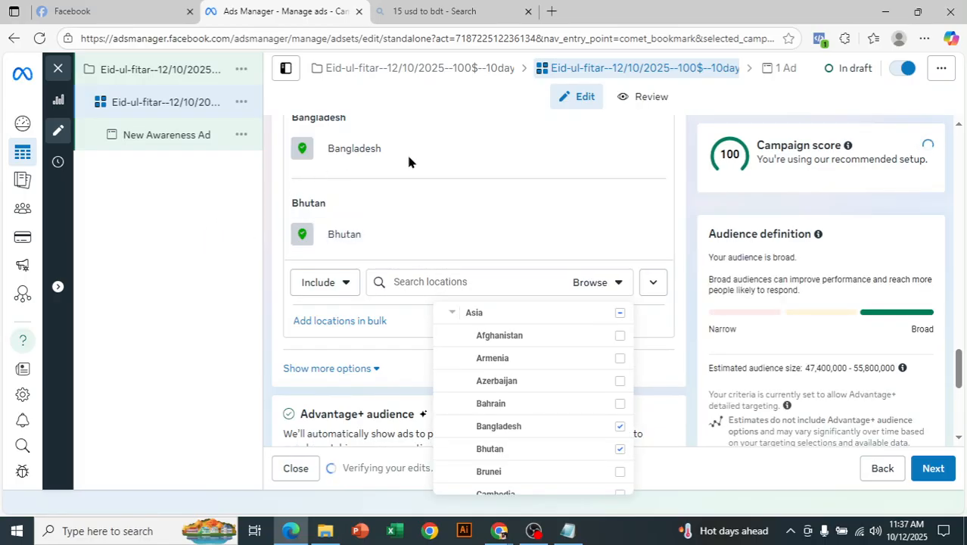
click(601, 284)
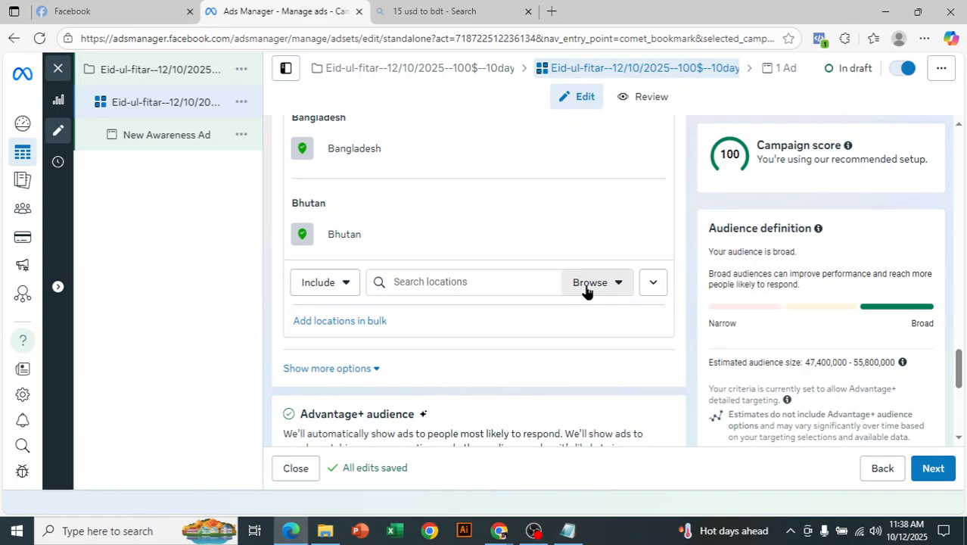
- Browse the European countries and add Austria to the ad set's included locations
click(586, 286)
click(443, 312)
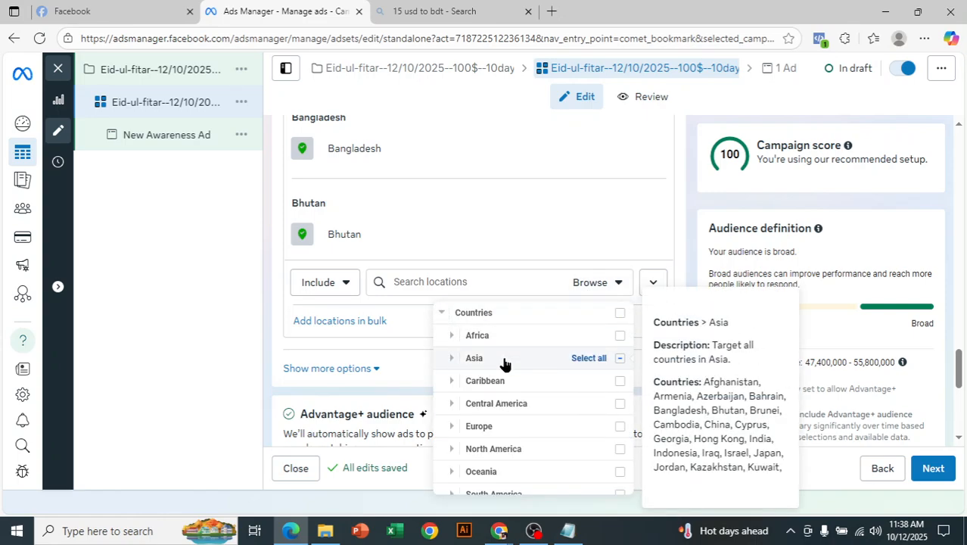
click(458, 431)
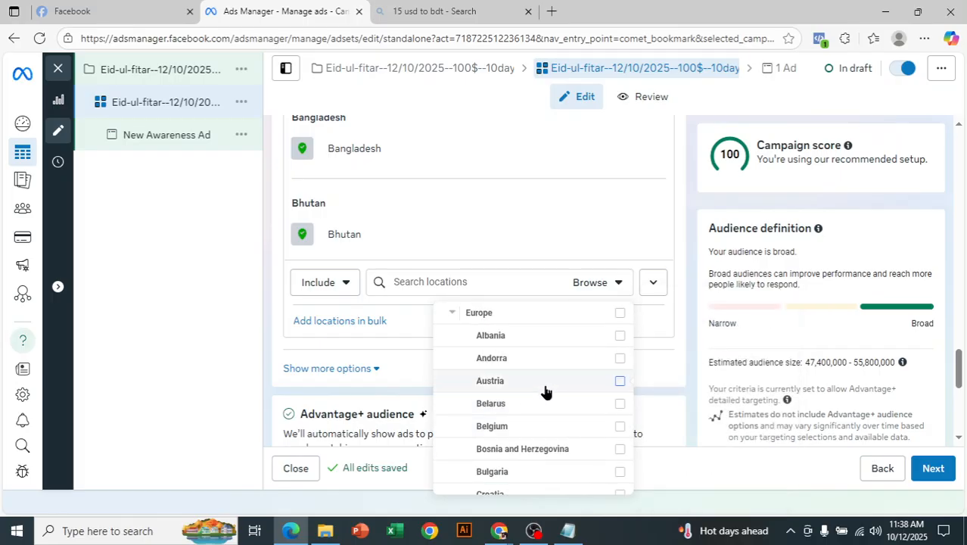
click(619, 382)
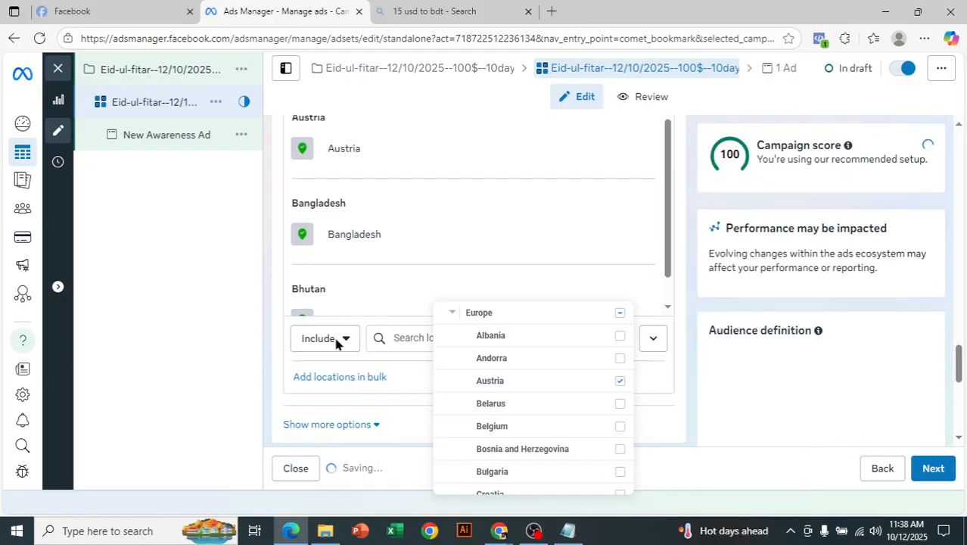
click(192, 341)
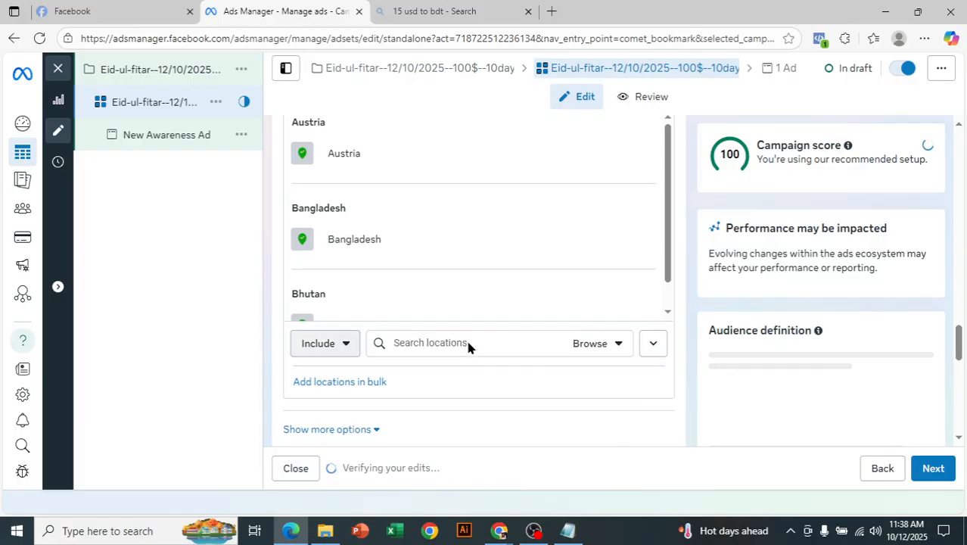
- Look over the list of countries included in the ad set's Locations
scroll(468, 347, up, 1)
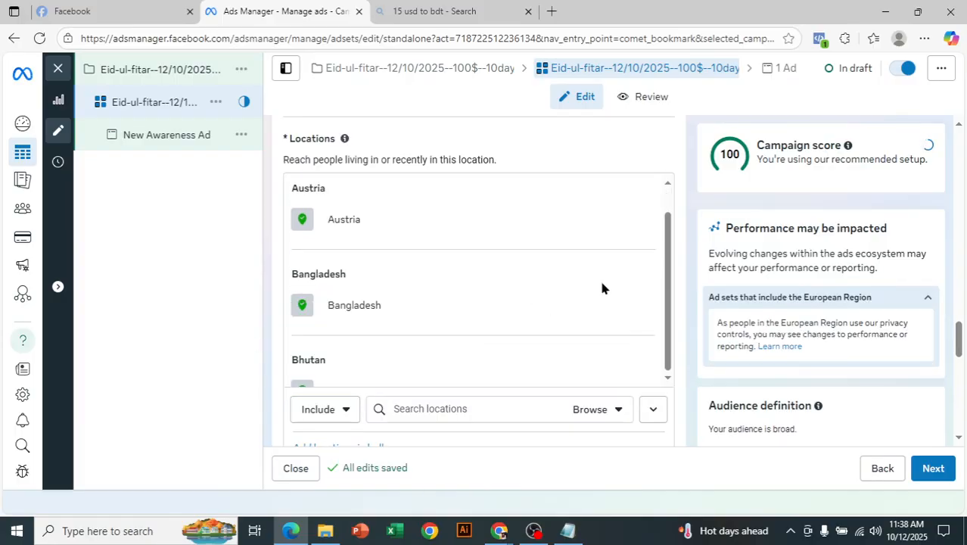
scroll(670, 318, down, 1)
scroll(683, 288, up, 1)
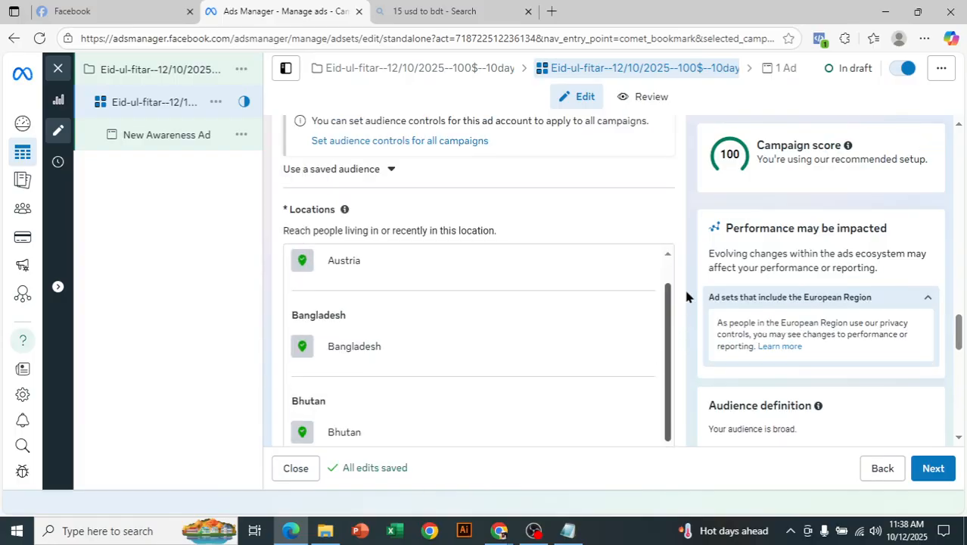
scroll(363, 314, down, 1)
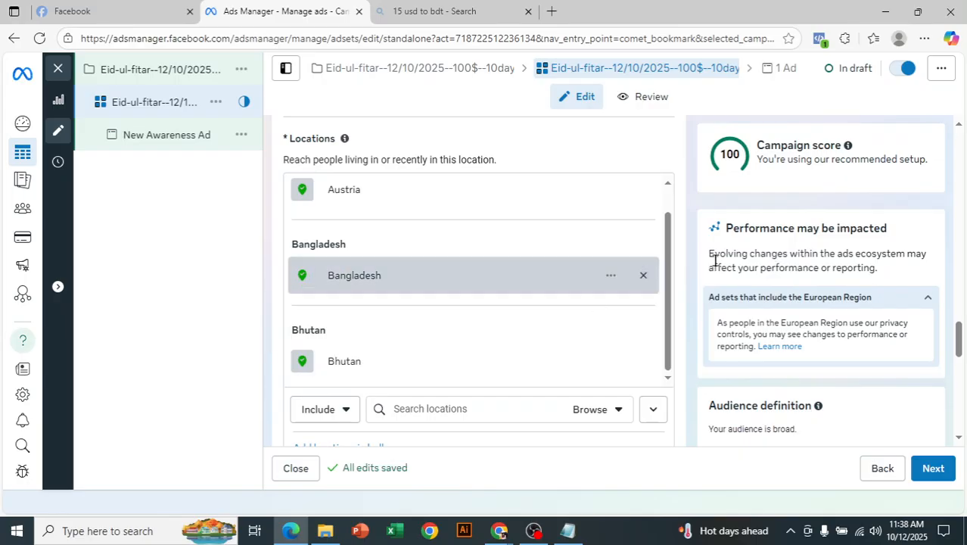
drag(664, 281, 671, 252)
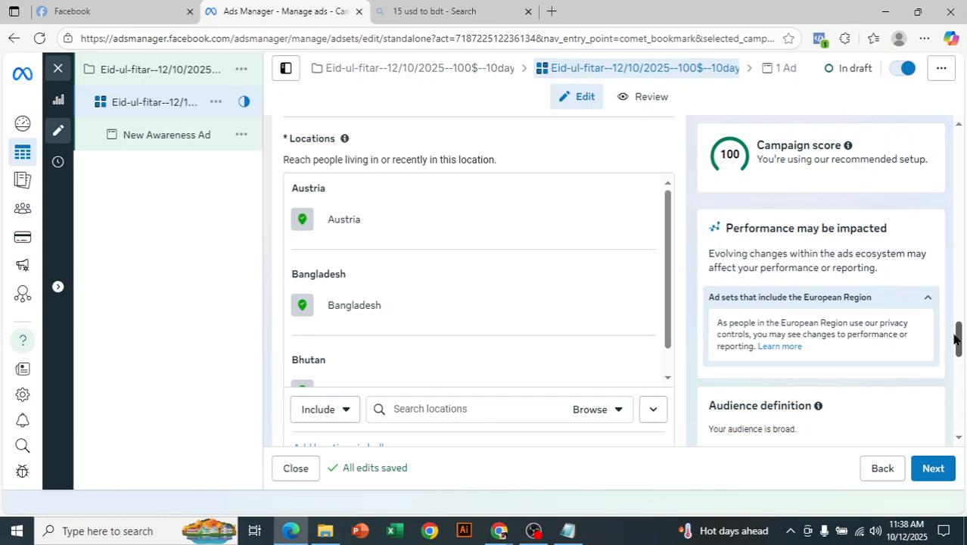
drag(956, 339, 957, 344)
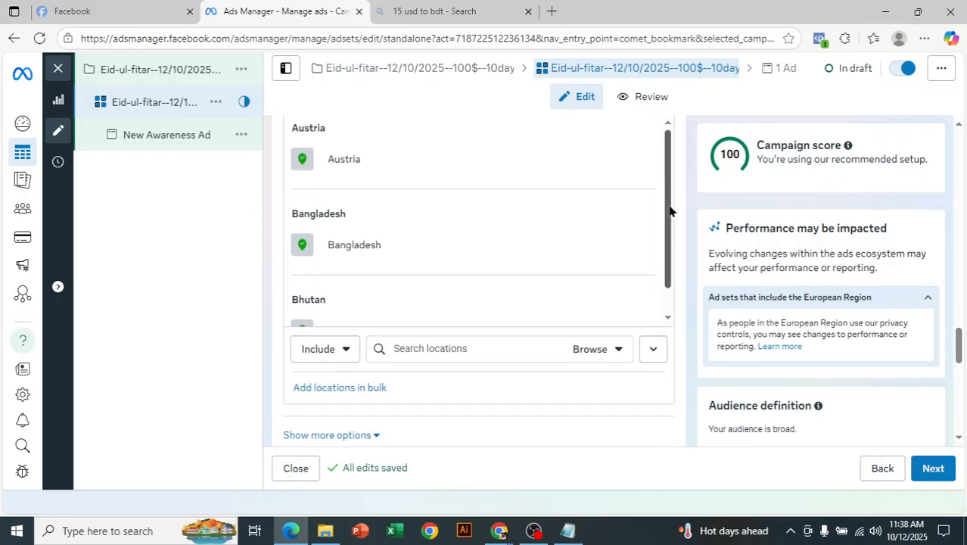
- Look through the region groups offered when browsing locations for the ad set's audience
scroll(672, 227, down, 1)
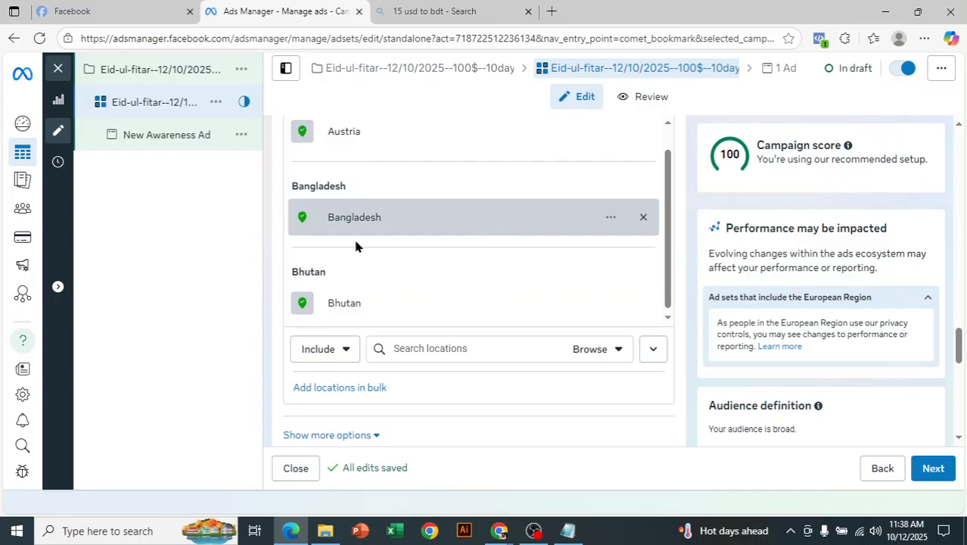
click(582, 355)
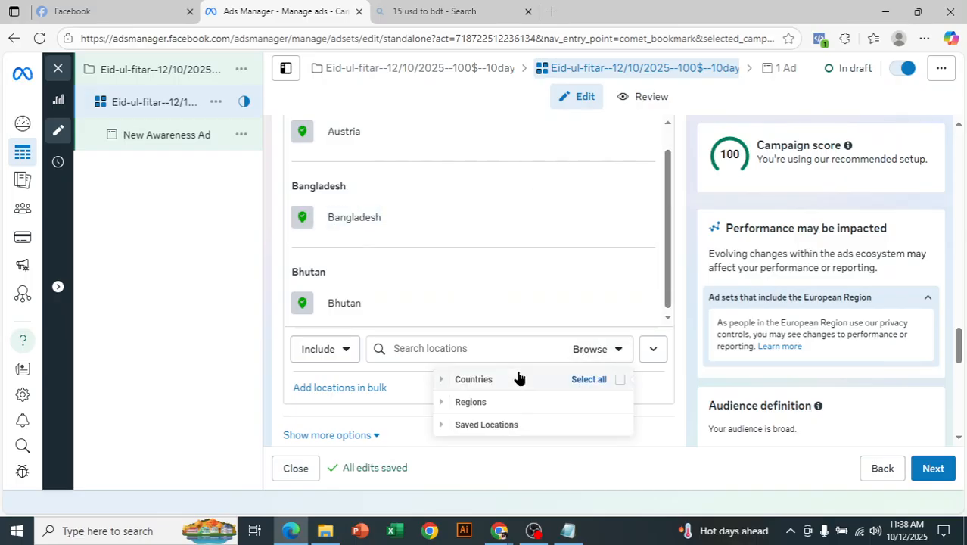
click(444, 404)
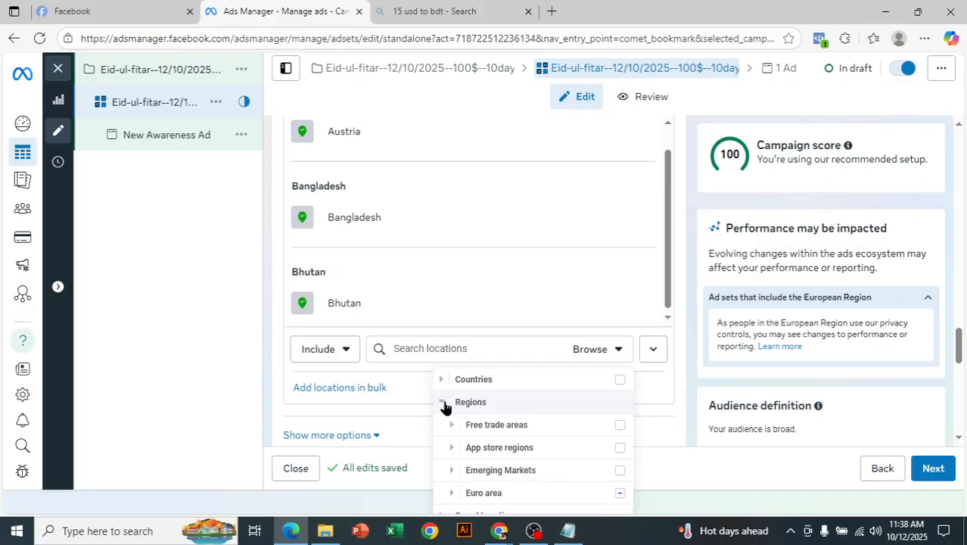
click(444, 405)
click(213, 329)
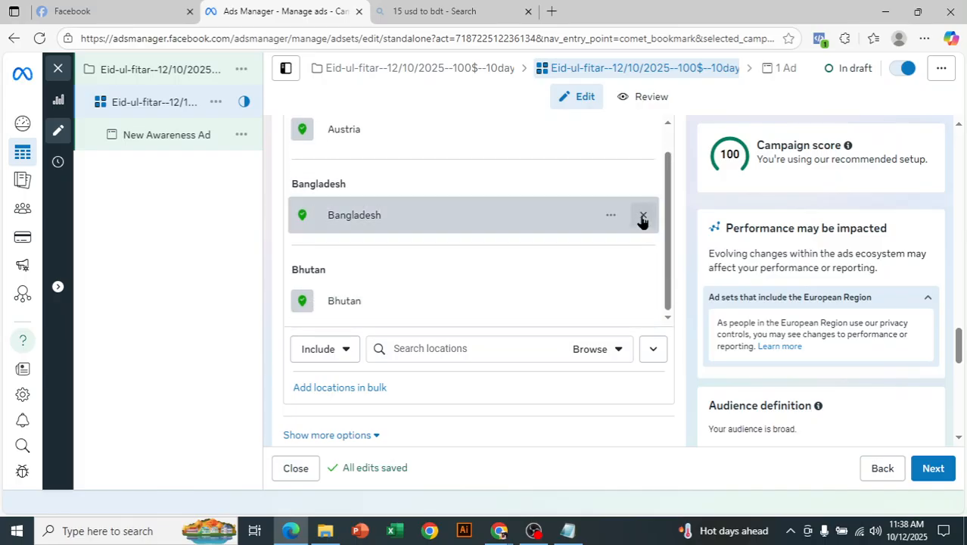
- Remove Bangladesh and Austria from the ad set's included locations, and check the Include and Exclude choices
click(643, 215)
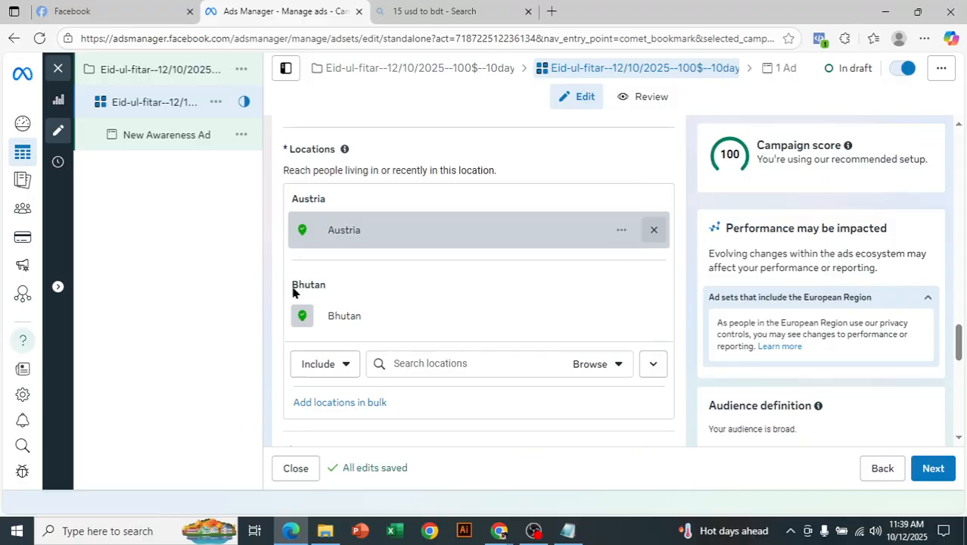
click(652, 231)
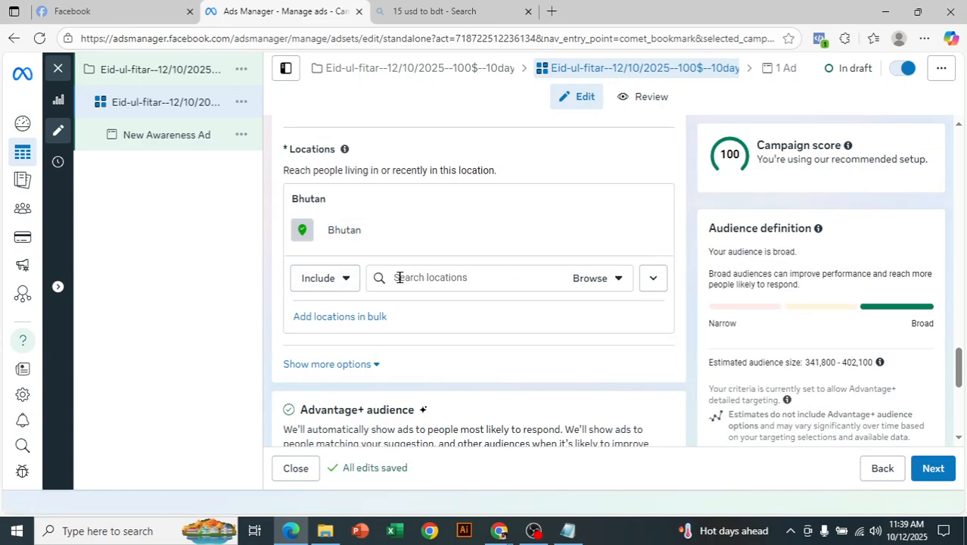
click(339, 283)
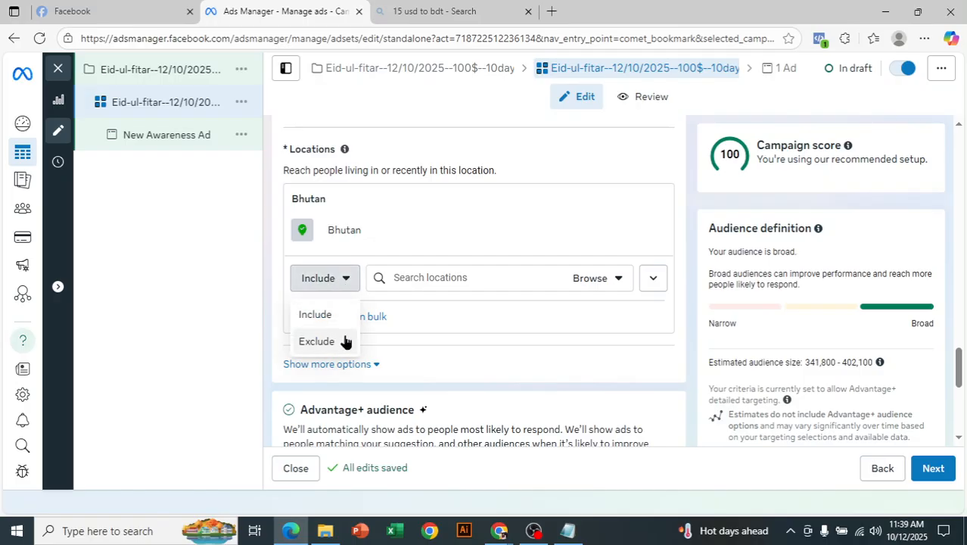
click(249, 292)
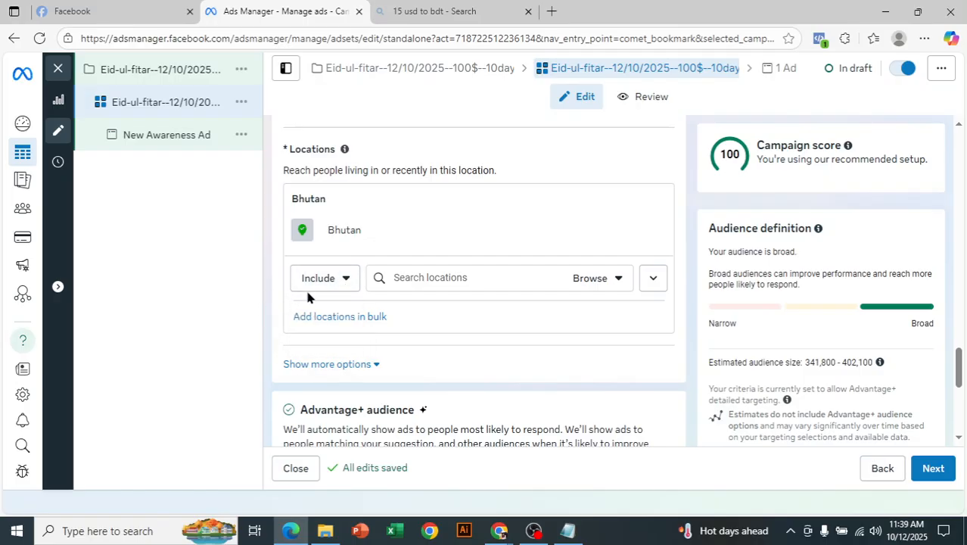
- Include the city of Dhaka, Dhaka Division, Bangladesh, in the ad set's locations with a radius of 29 mi
click(452, 278)
text(dhaka)
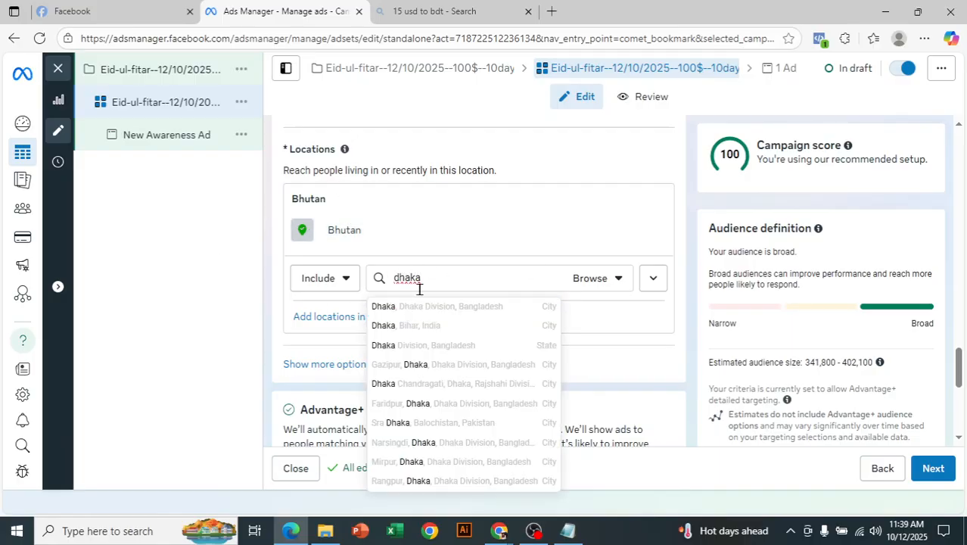
click(499, 310)
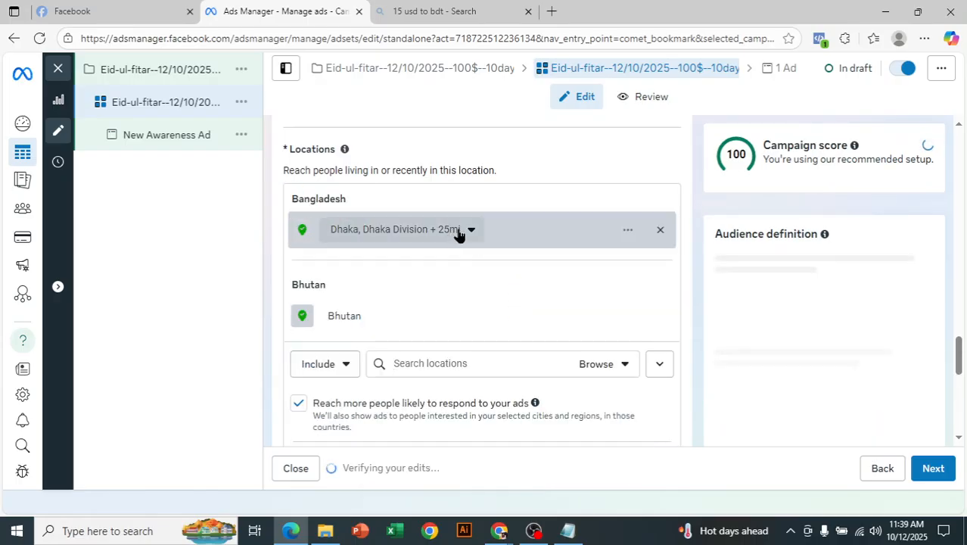
click(458, 233)
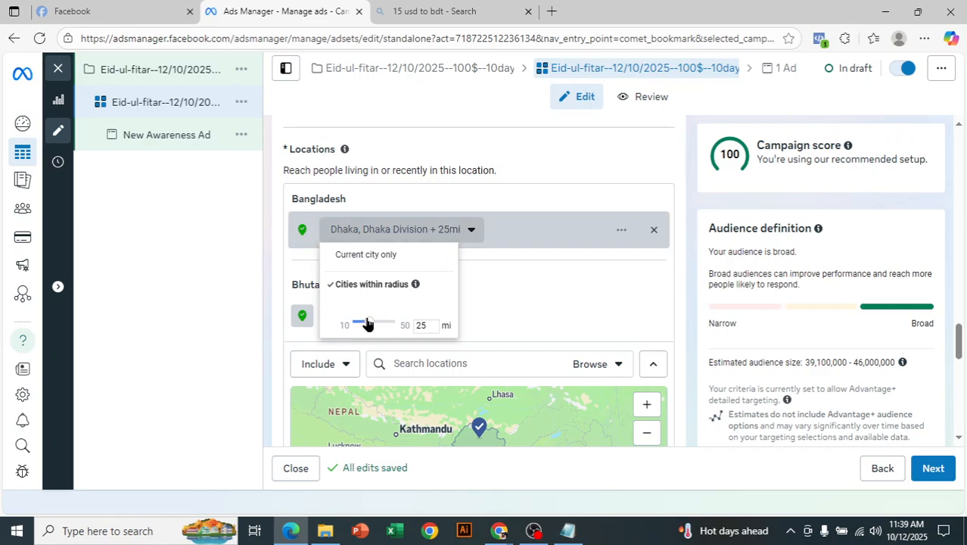
mouse_move(368, 323)
mouse_down()
mouse_move(388, 325)
mouse_move(372, 327)
mouse_up()
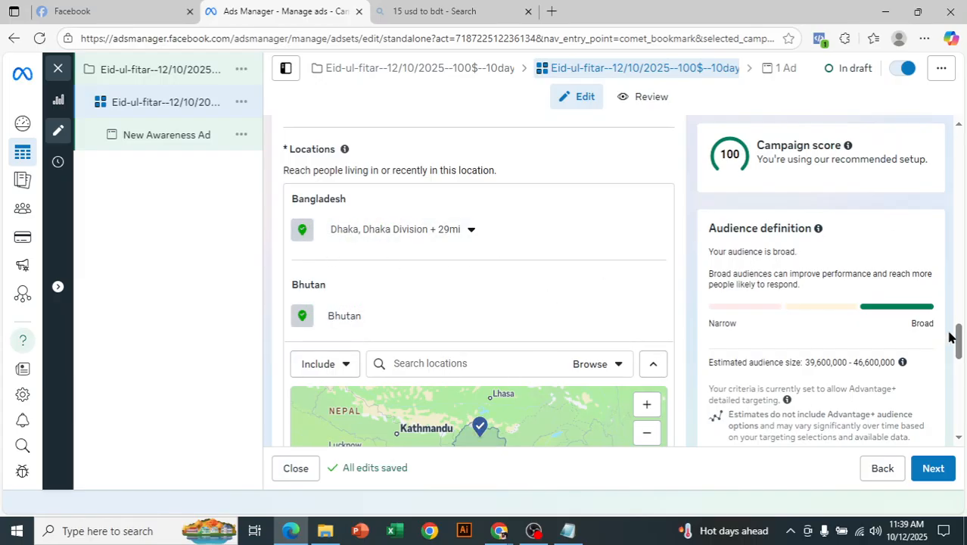
- Examine the targeted radius around Dhaka on the ad set's locations map
drag(960, 339, 960, 344)
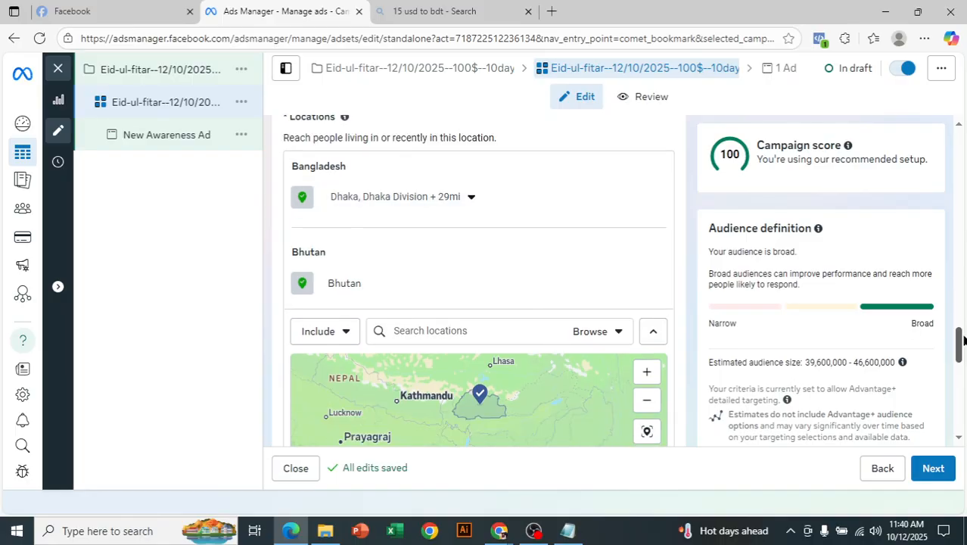
scroll(959, 356, down, 3)
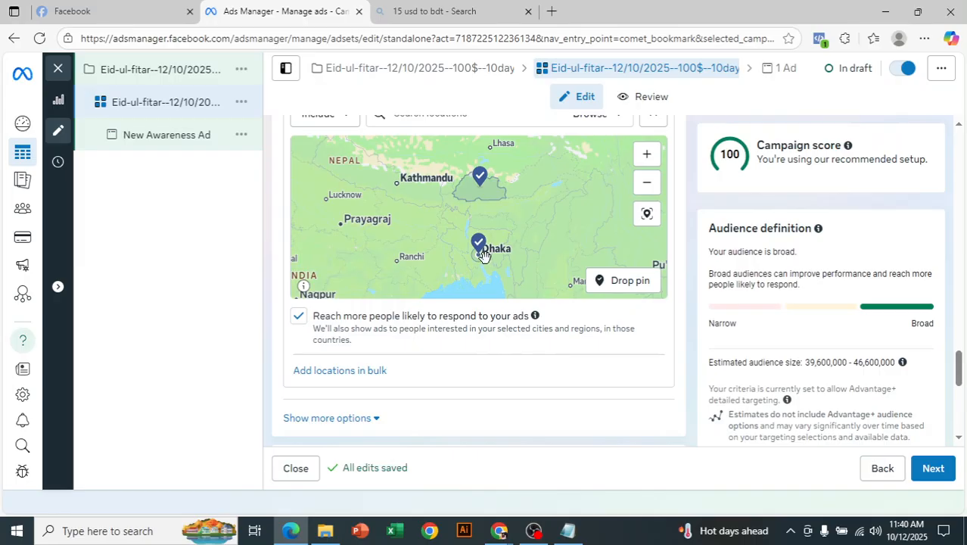
scroll(488, 258, up, 3)
scroll(562, 228, down, 2)
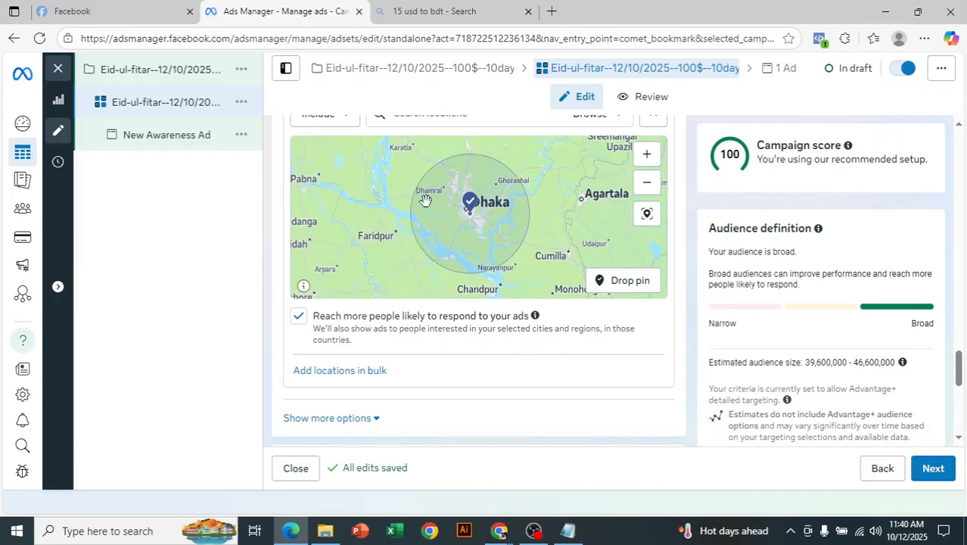
scroll(516, 241, up, 1)
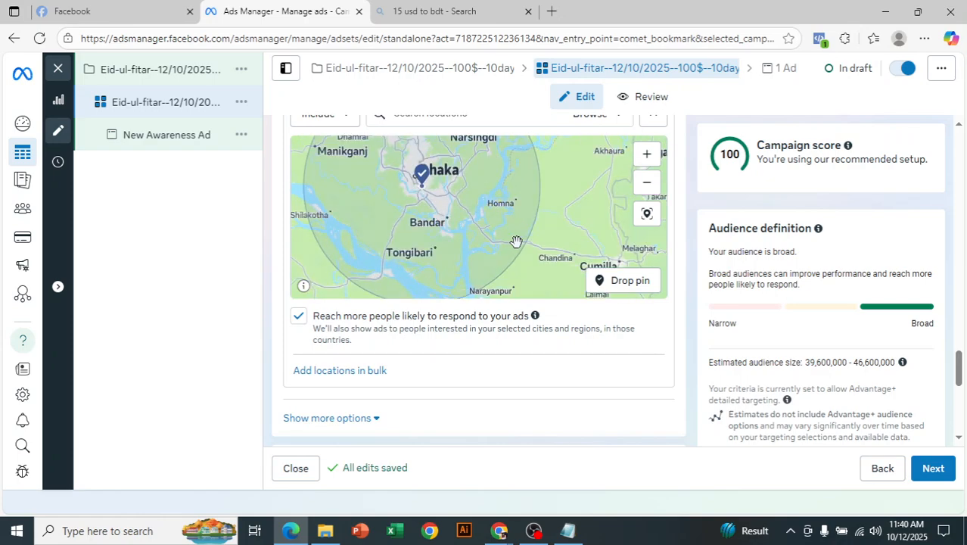
scroll(489, 210, down, 1)
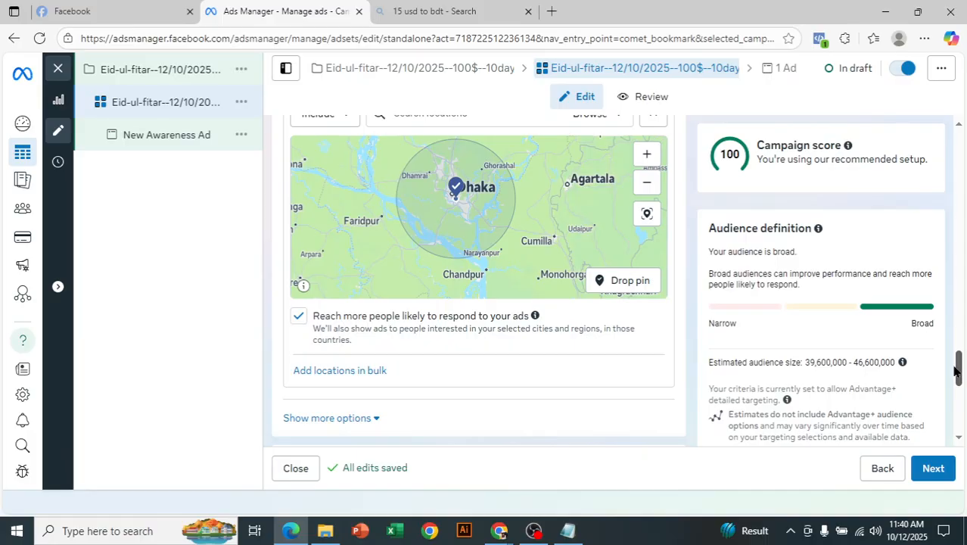
- Remove Bhutan from the ad set's included locations
scroll(956, 371, up, 3)
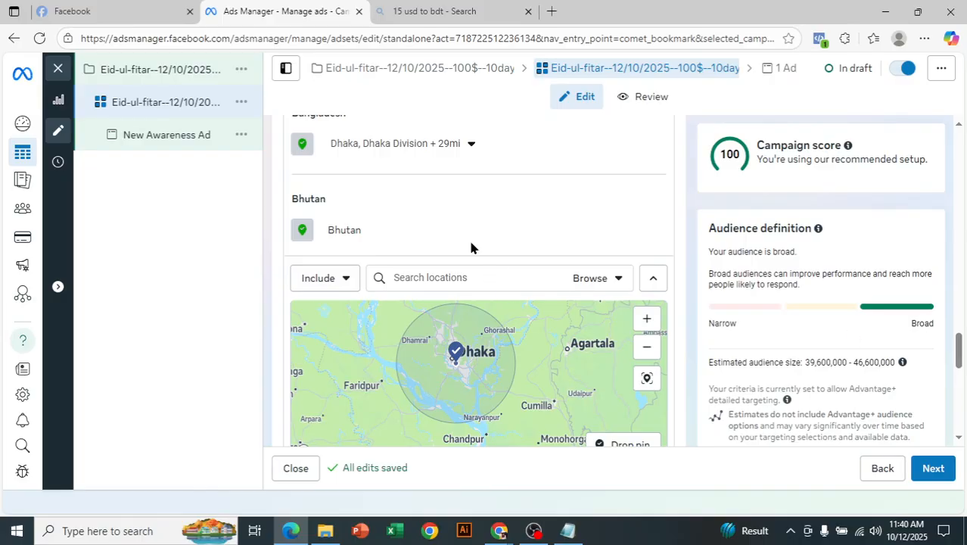
mouse_move(467, 229)
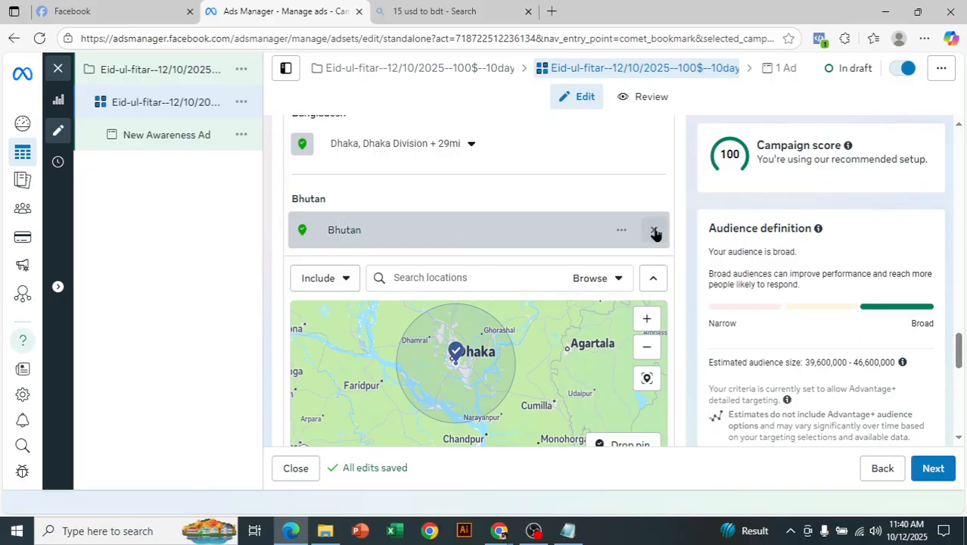
scroll(960, 356, down, 2)
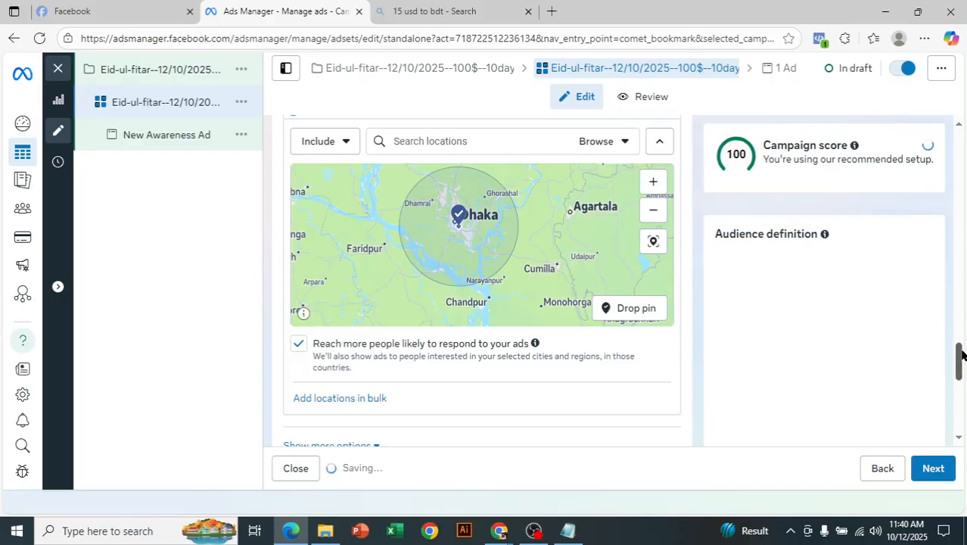
scroll(961, 355, up, 3)
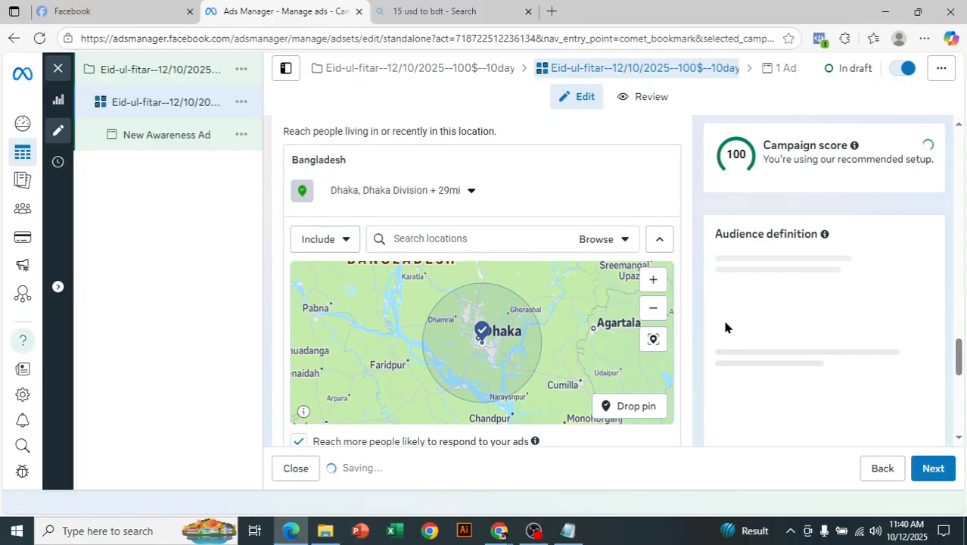
- Add an audience suggestion under Advantage+ audience and set its minimum age to 22
scroll(936, 358, down, 4)
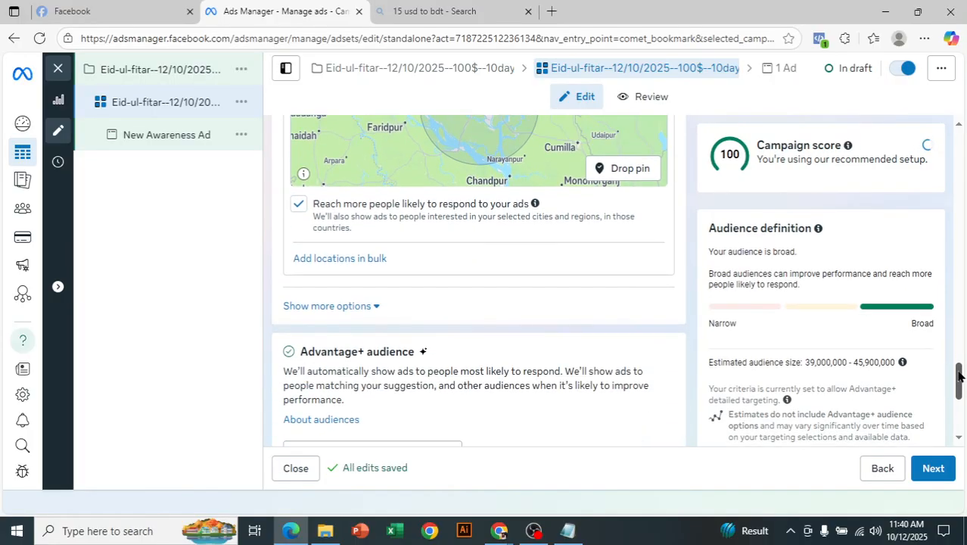
drag(959, 381, 959, 390)
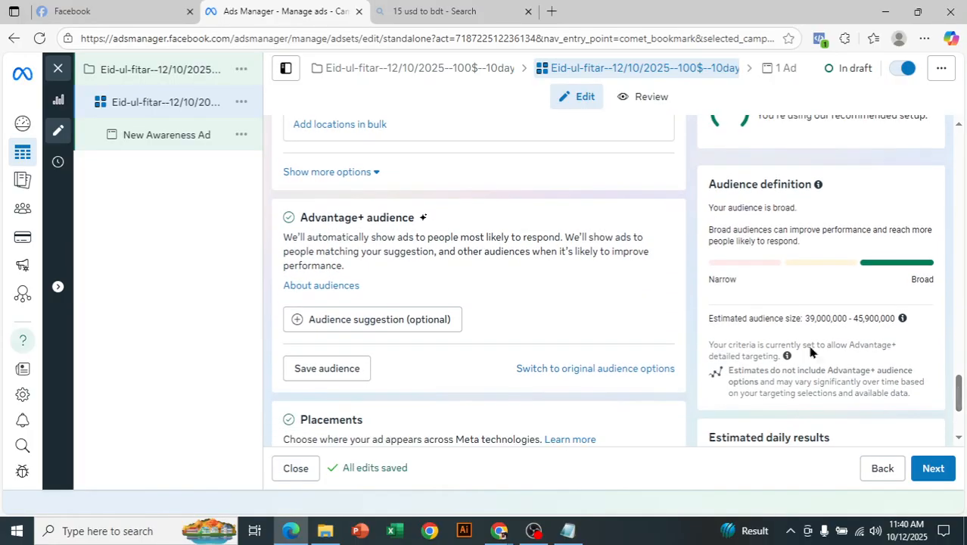
click(448, 321)
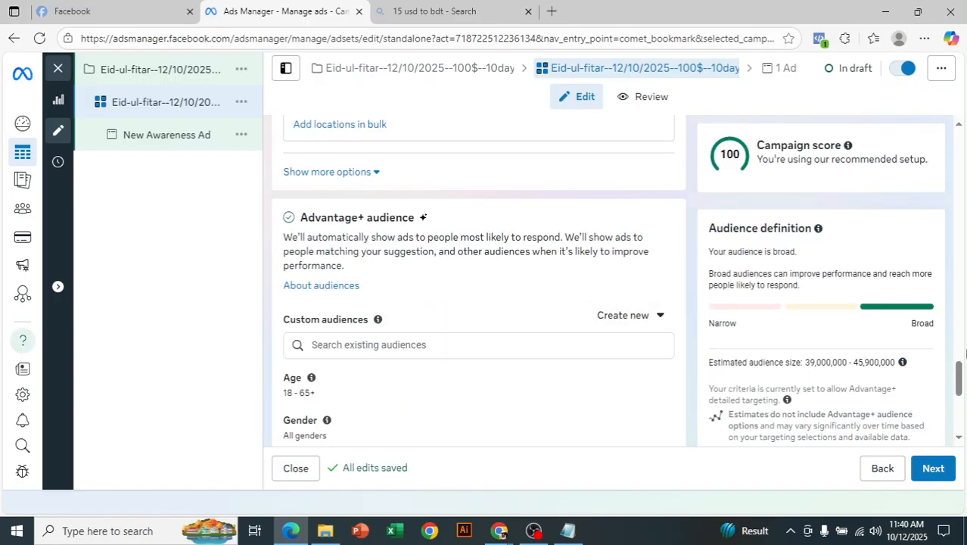
drag(959, 378, 965, 390)
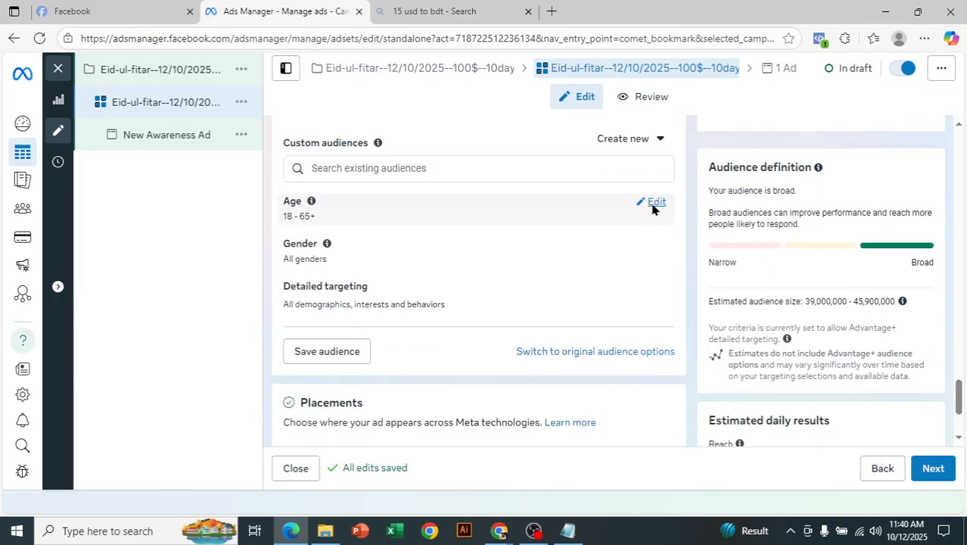
click(655, 202)
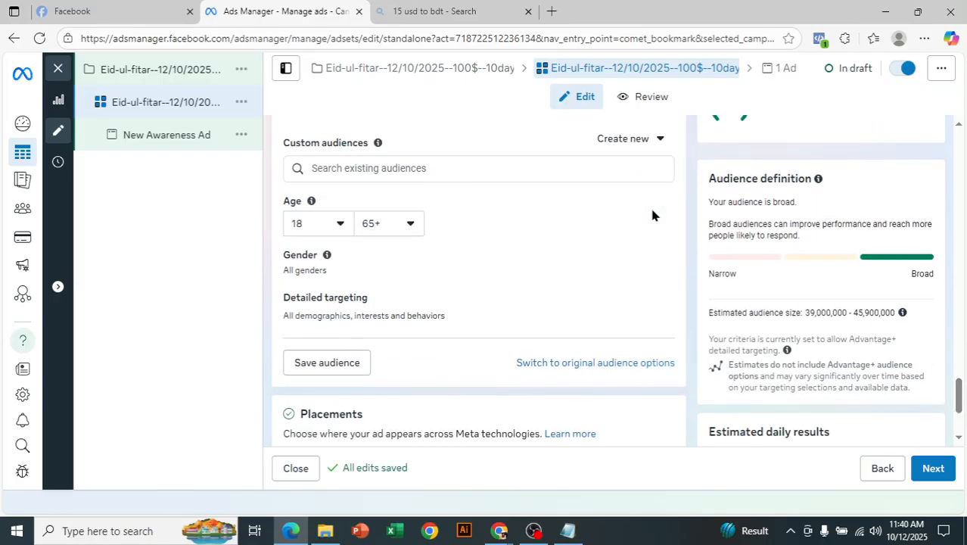
click(329, 230)
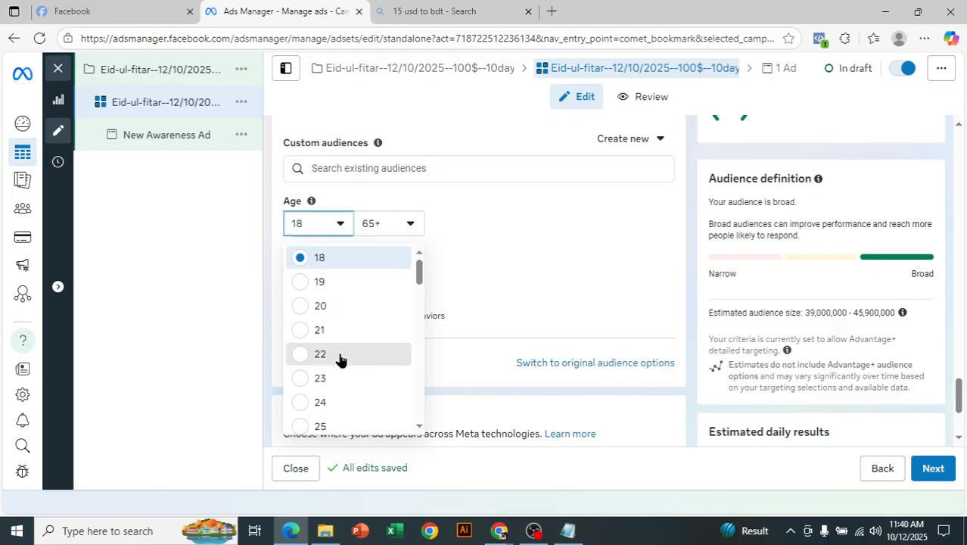
key(Return)
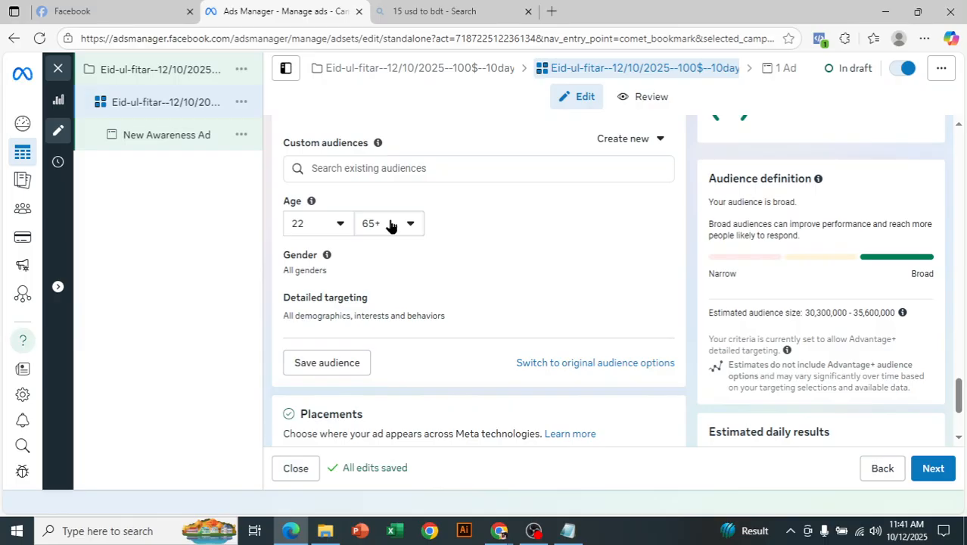
click(379, 226)
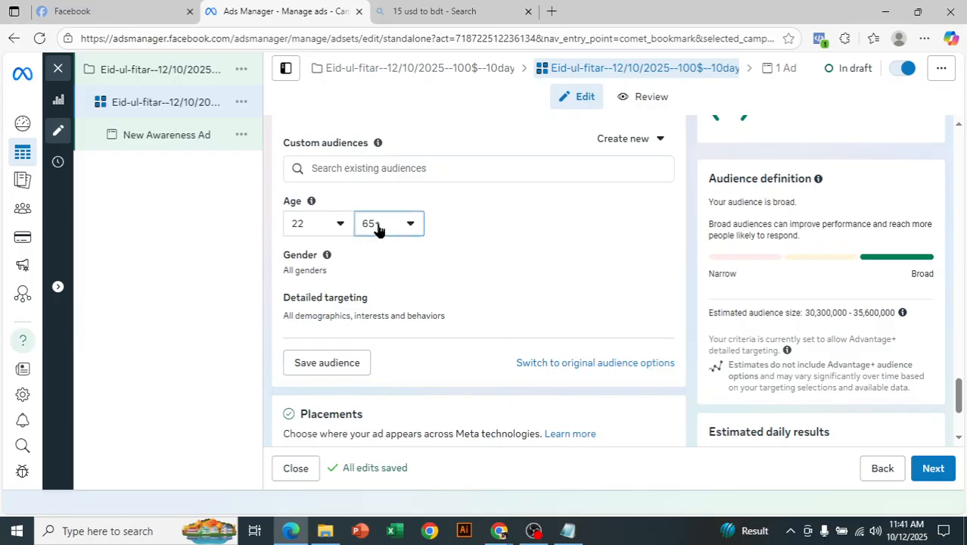
right_click(376, 227)
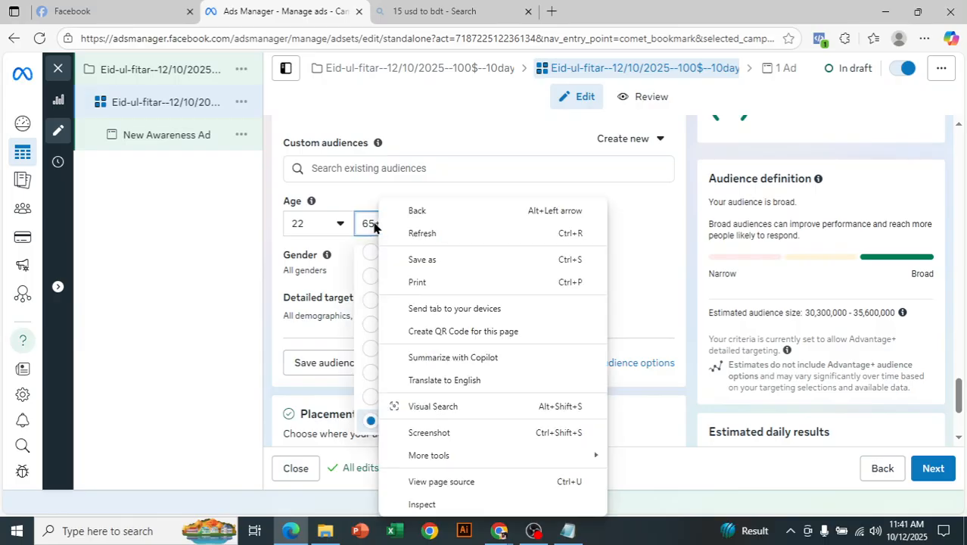
key(Escape)
click(371, 227)
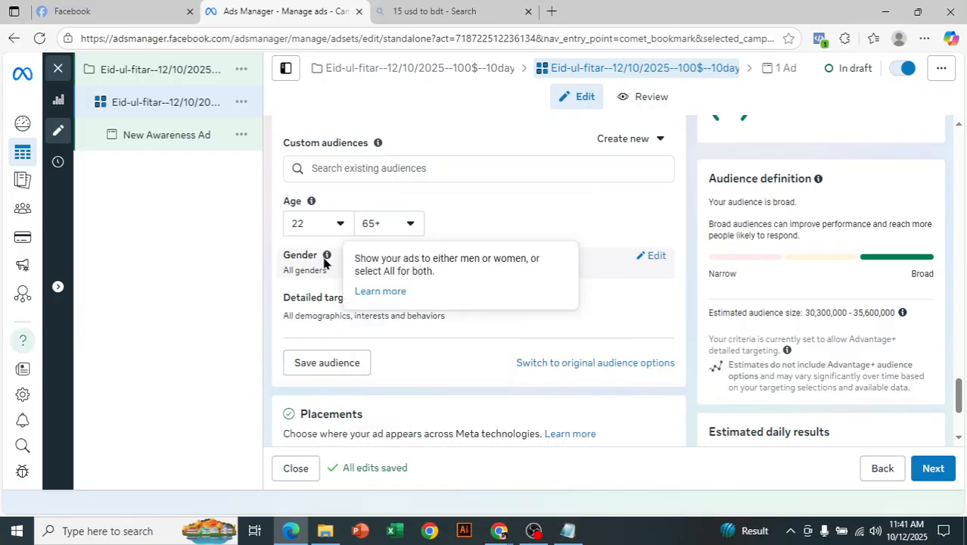
- Open the suggested audience's Gender setting for editing and look over the Detailed targeting and Placements sections
click(649, 258)
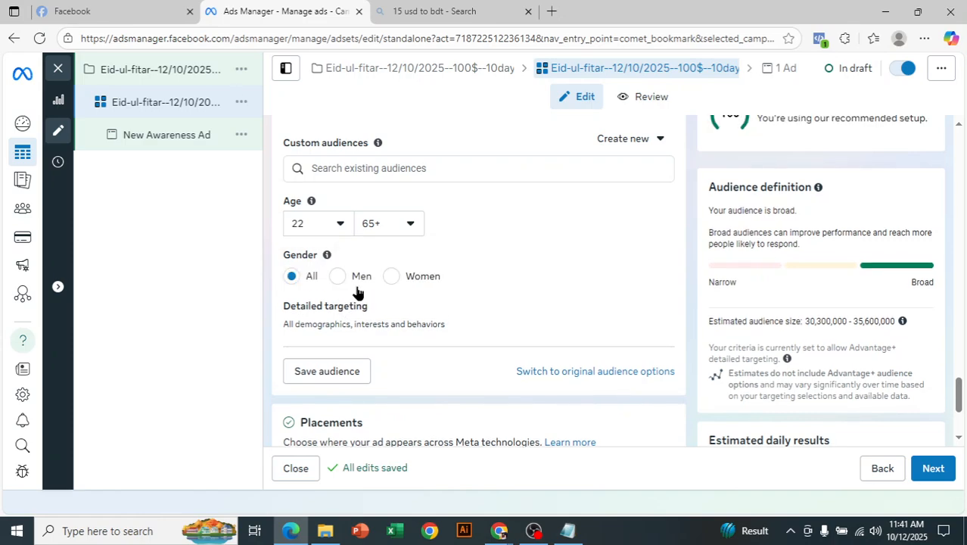
scroll(357, 292, down, 1)
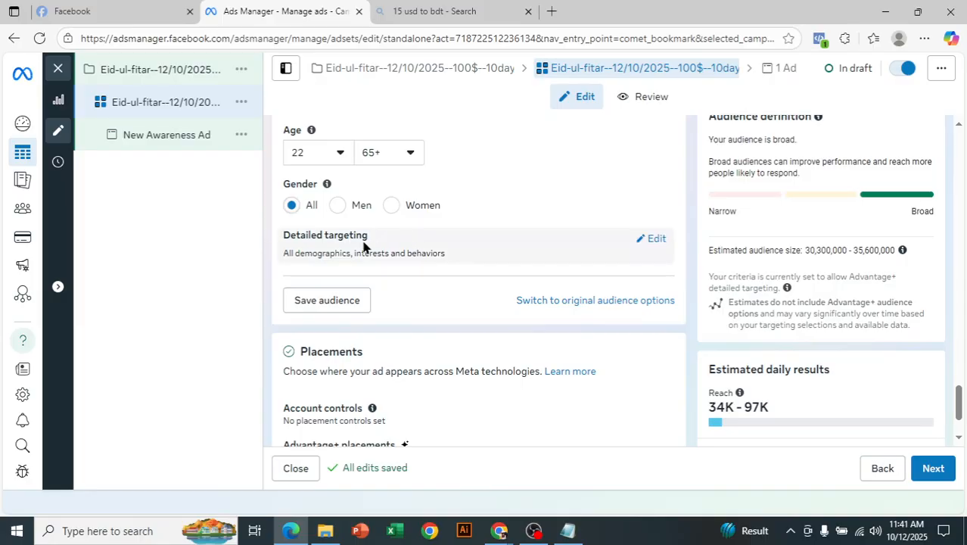
scroll(673, 234, up, 1)
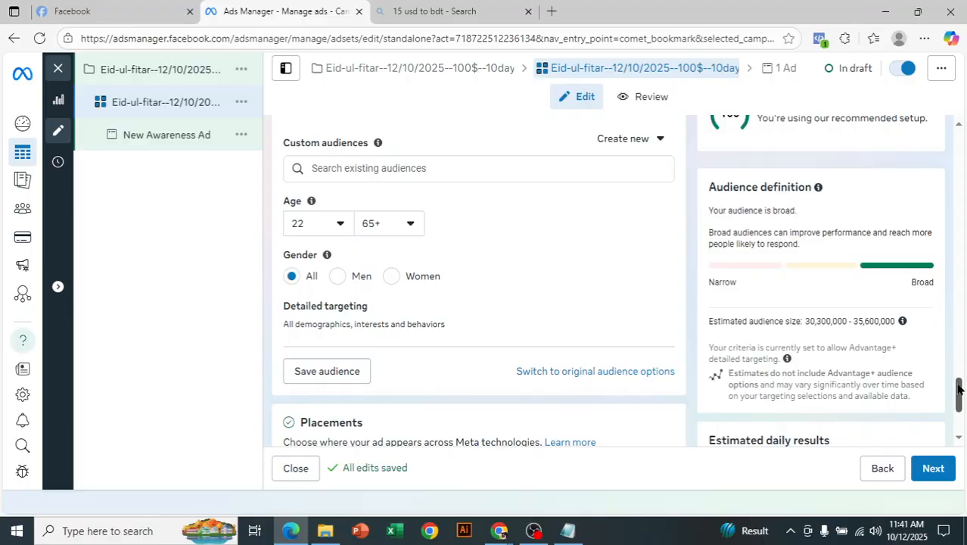
scroll(958, 394, down, 2)
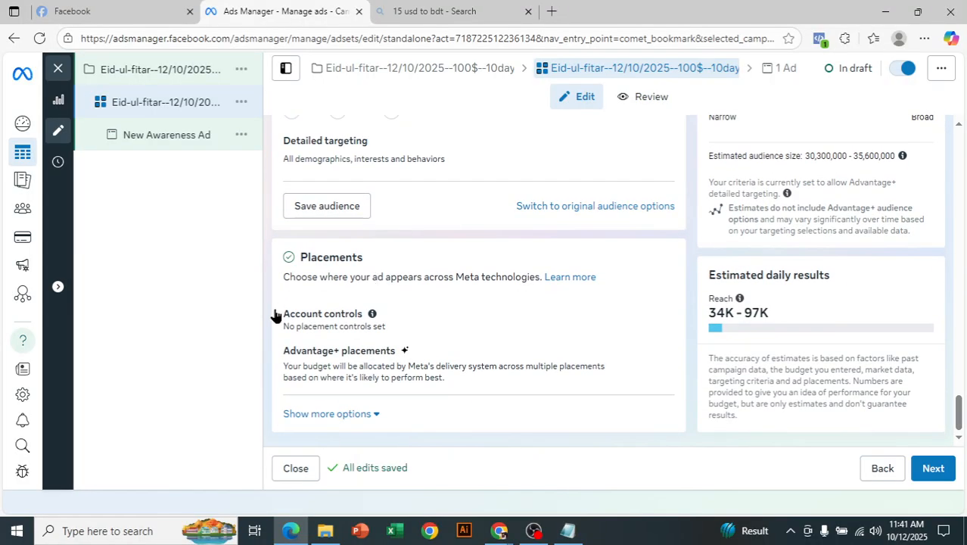
- Review the ad set's estimated daily results along with its budget, schedule, location, audience and placement settings
scroll(606, 412, up, 1)
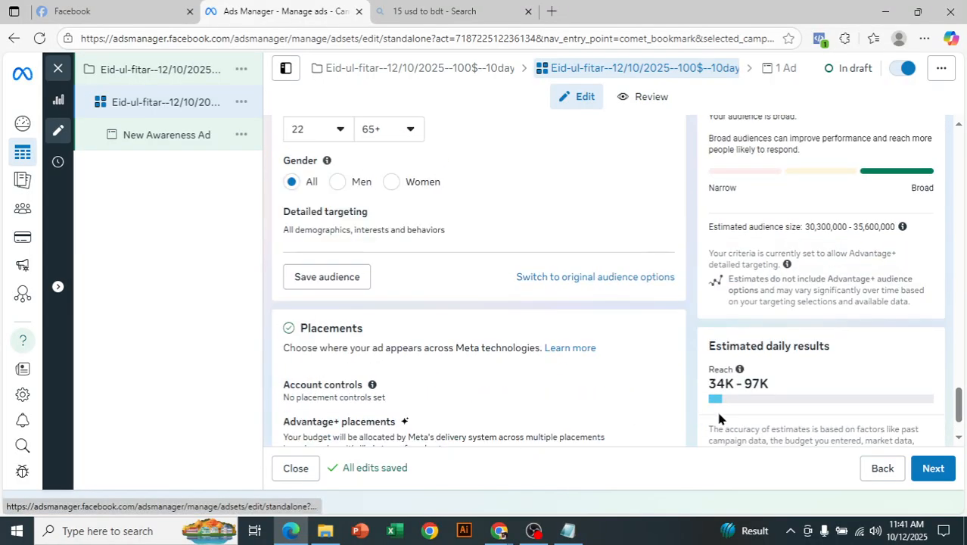
scroll(717, 421, down, 1)
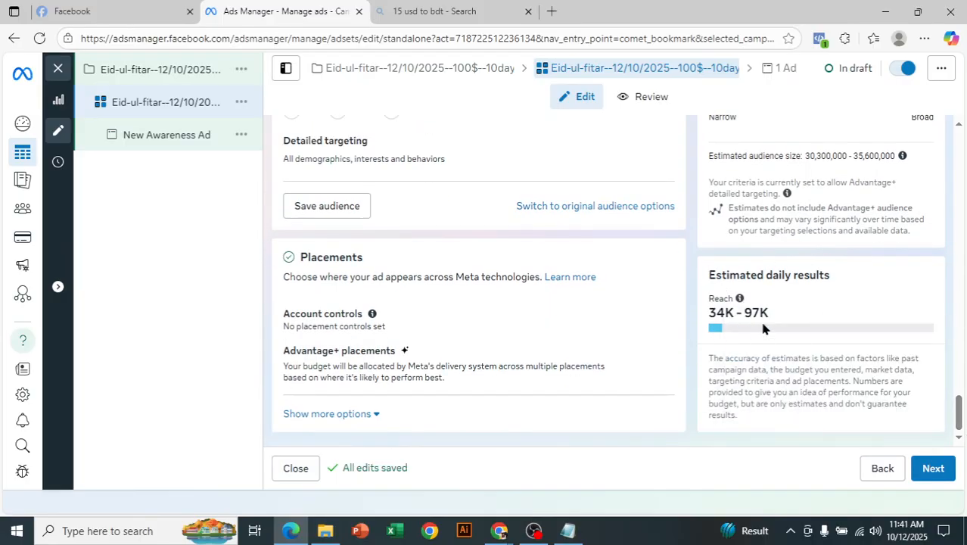
drag(963, 418, 963, 417)
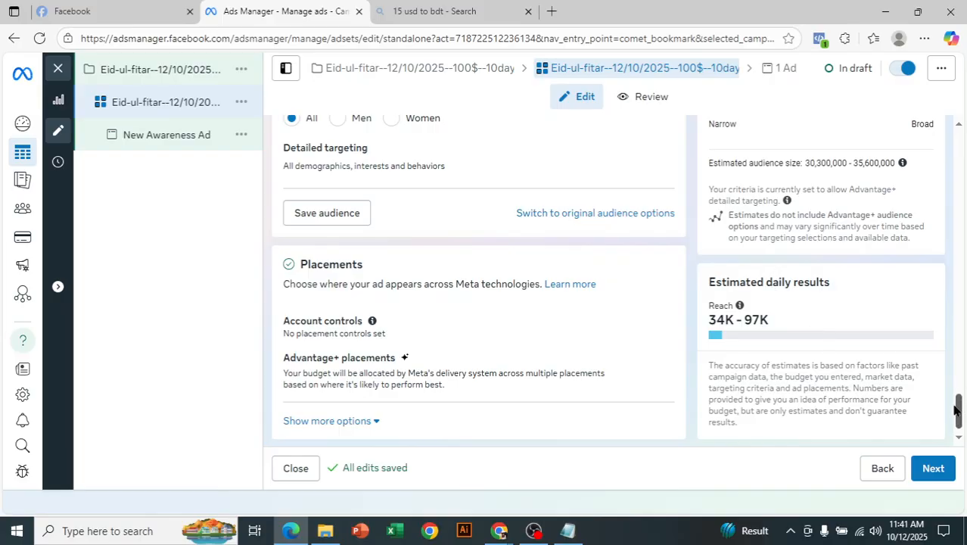
drag(957, 419, 957, 275)
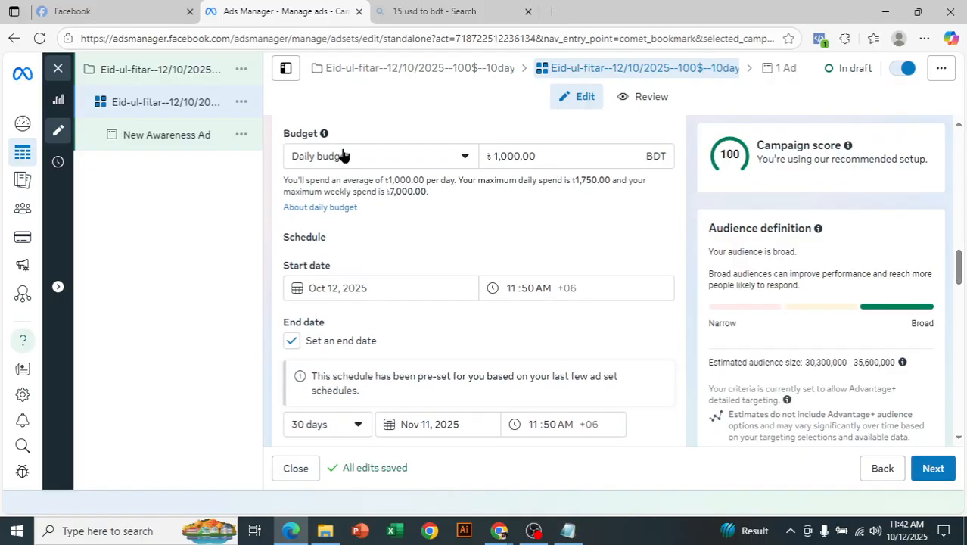
scroll(352, 161, down, 3)
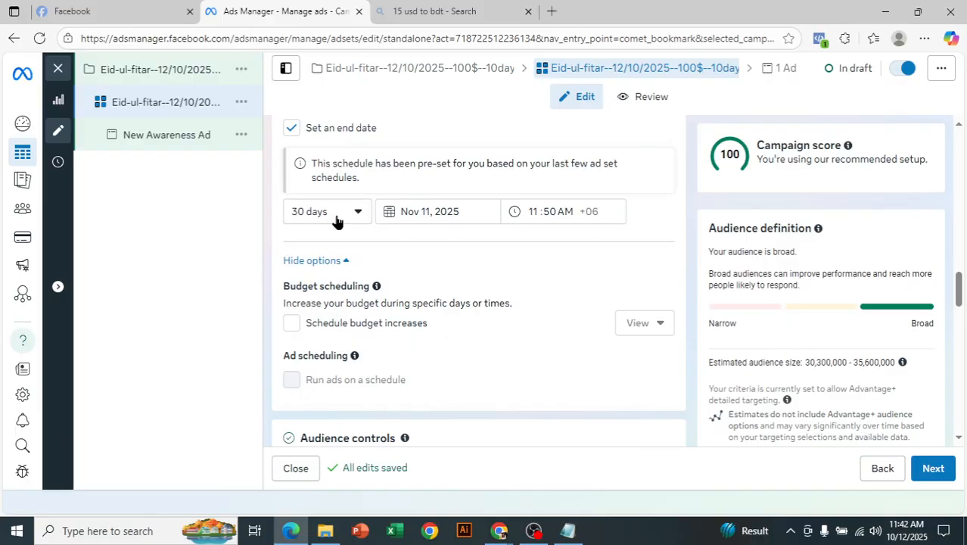
scroll(961, 293, up, 1)
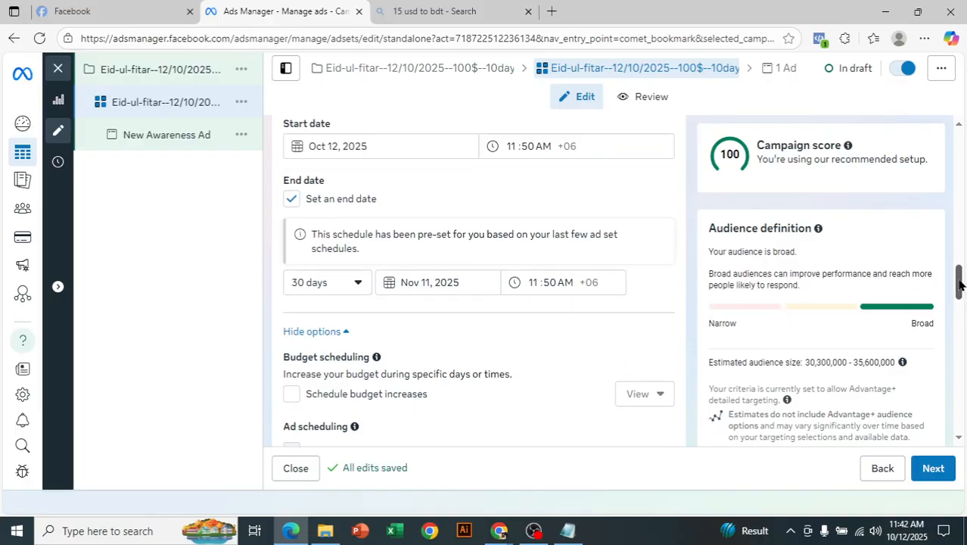
scroll(959, 284, down, 9)
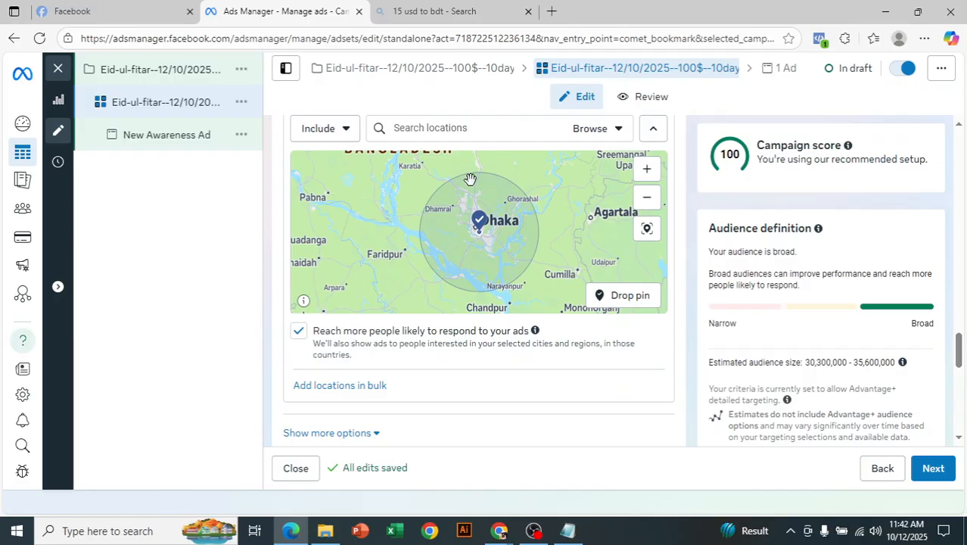
scroll(963, 358, down, 2)
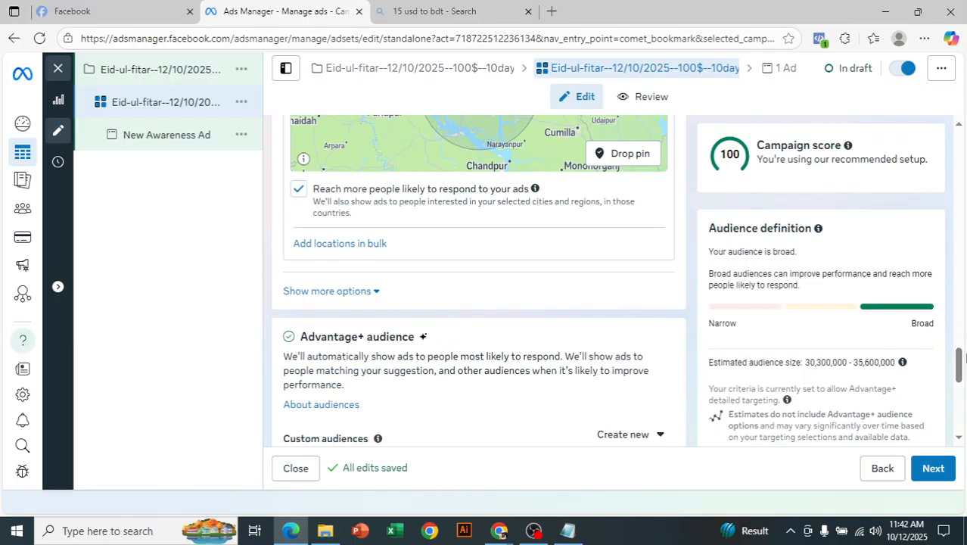
scroll(959, 369, down, 1)
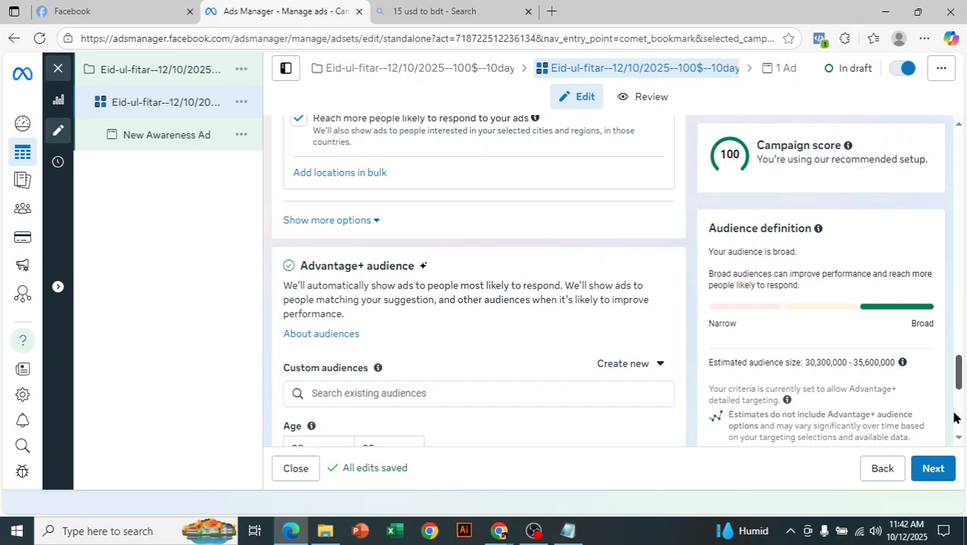
scroll(958, 382, down, 5)
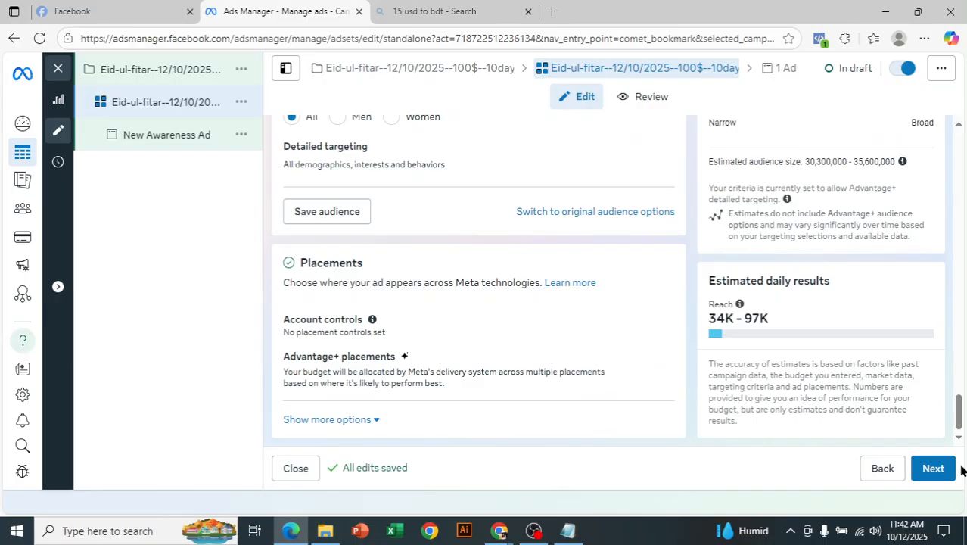
- Set the ad set's daily budget to 2,000 BDT
drag(962, 424, 962, 281)
scroll(564, 303, up, 3)
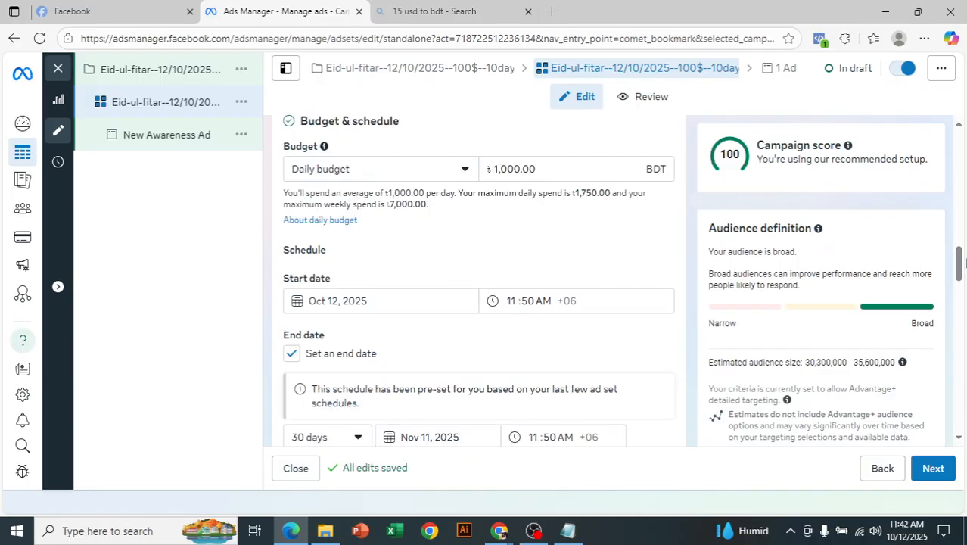
drag(529, 277, 493, 277)
key(BackSpace)
text(2000)
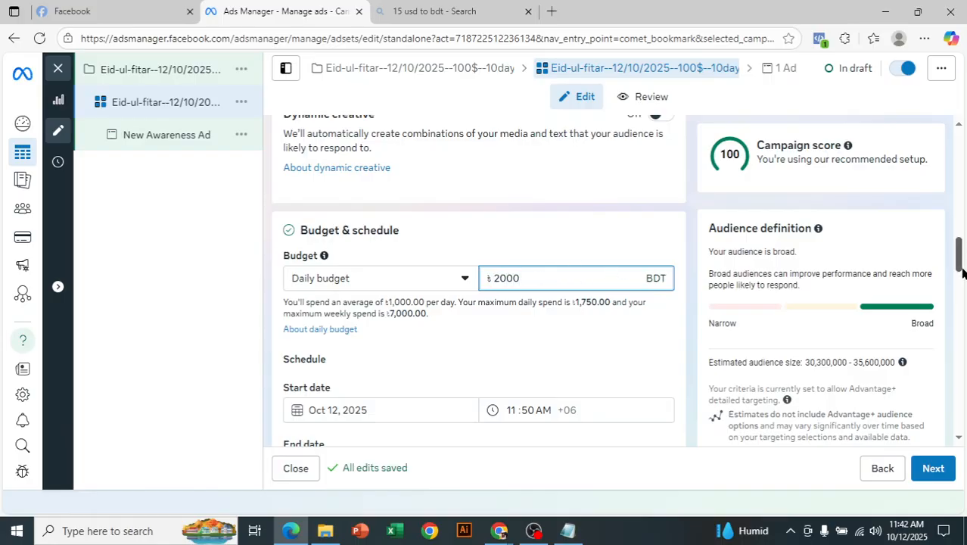
click(592, 215)
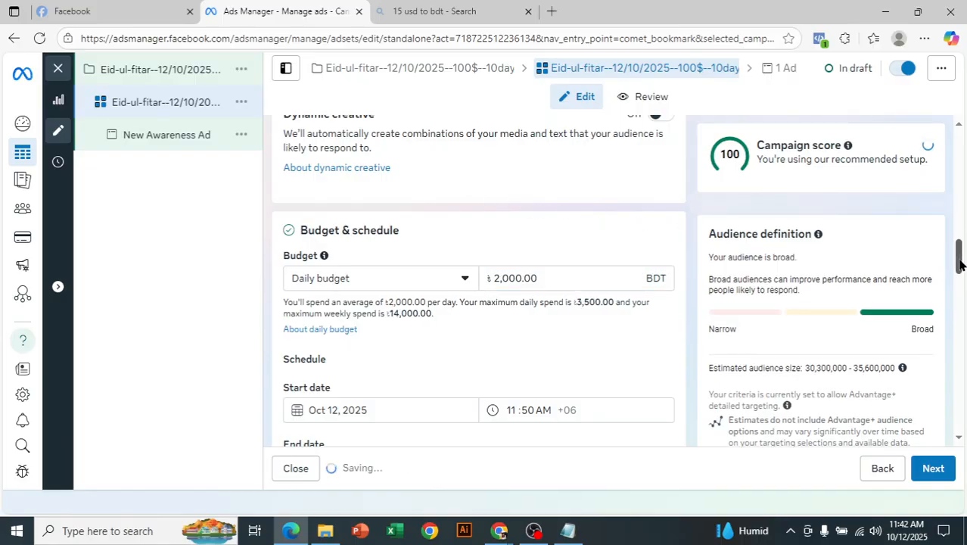
- Check the ad set's estimated daily reach and proceed to the ad-level settings
scroll(956, 286, down, 1)
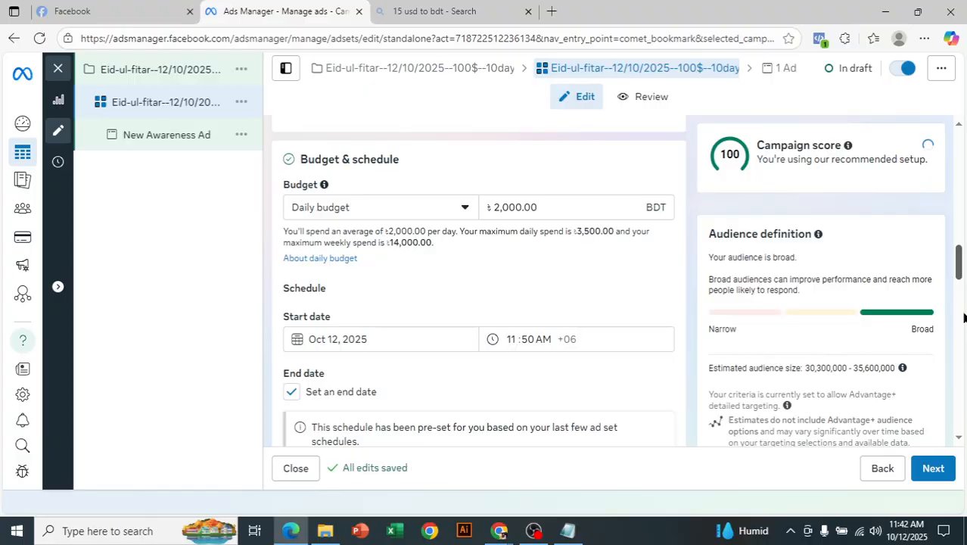
scroll(951, 331, down, 1)
drag(959, 278, 952, 475)
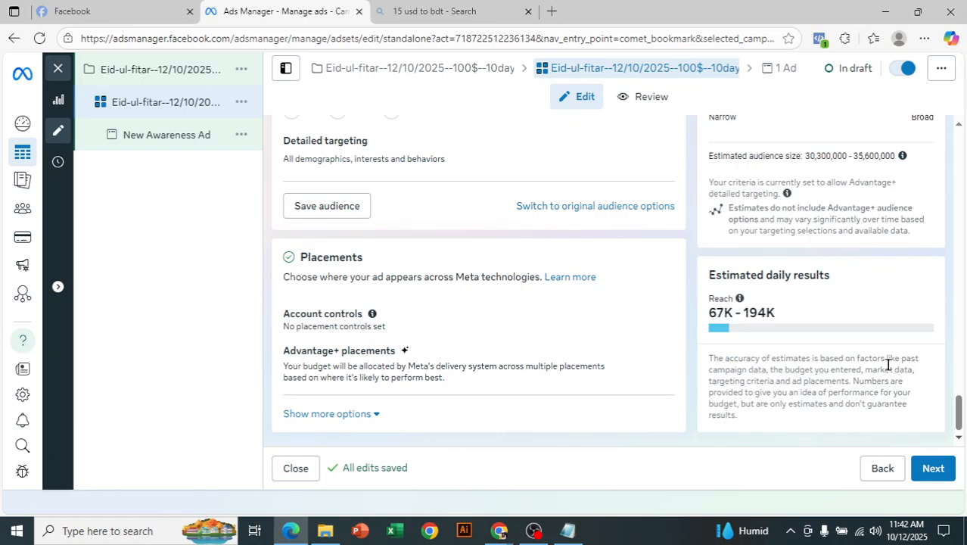
click(931, 468)
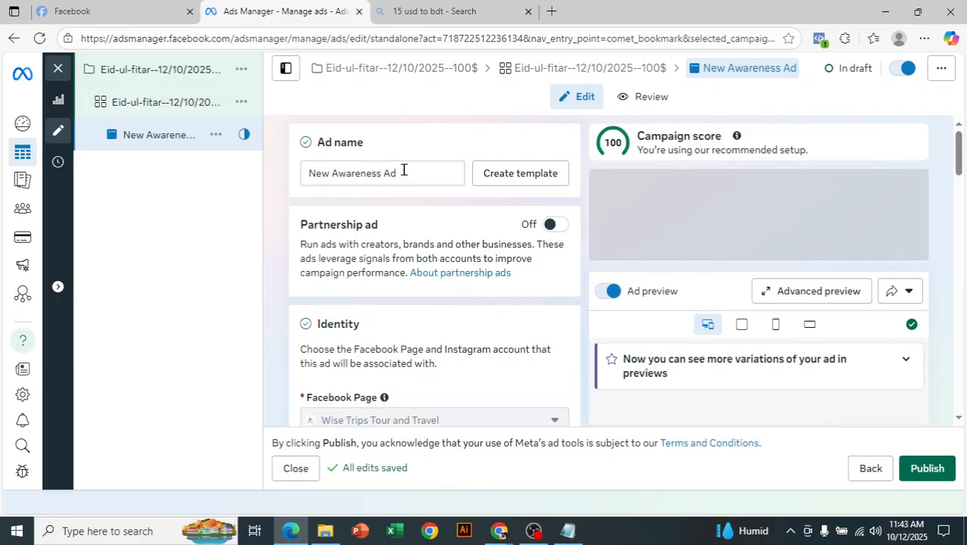
- Clear the default ad name "New Awareness Ad" and try to paste a copied name in its place
drag(405, 173, 256, 168)
key(BackSpace)
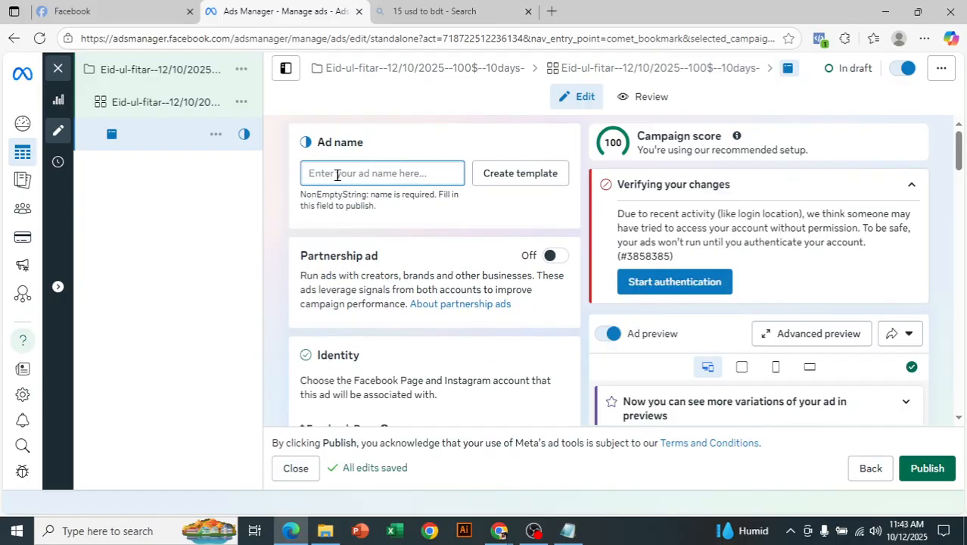
scroll(338, 176, down, 2)
scroll(476, 263, up, 2)
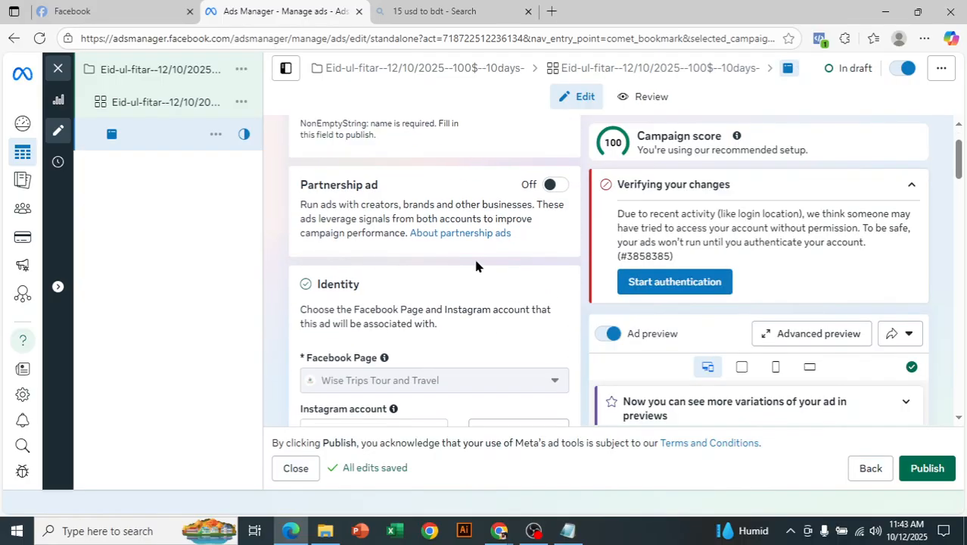
right_click(360, 173)
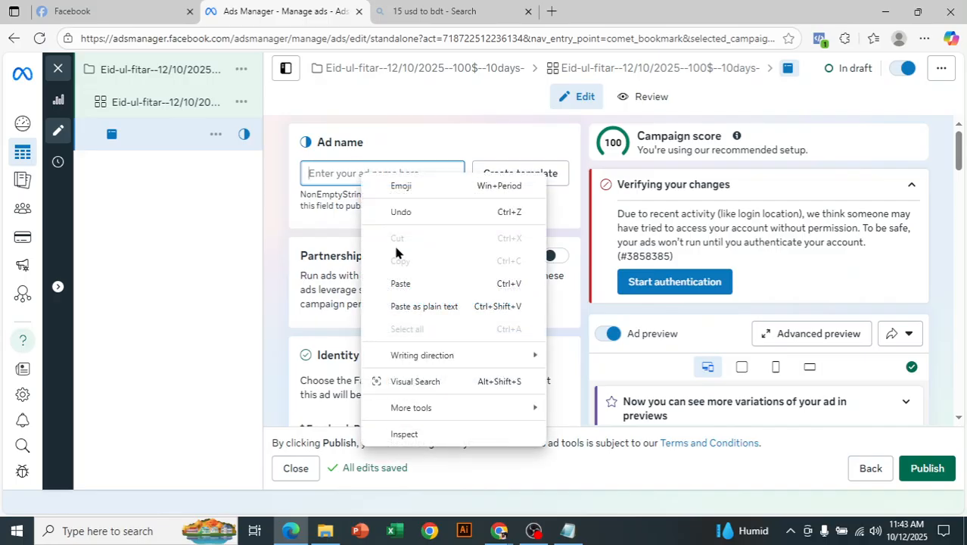
click(400, 280)
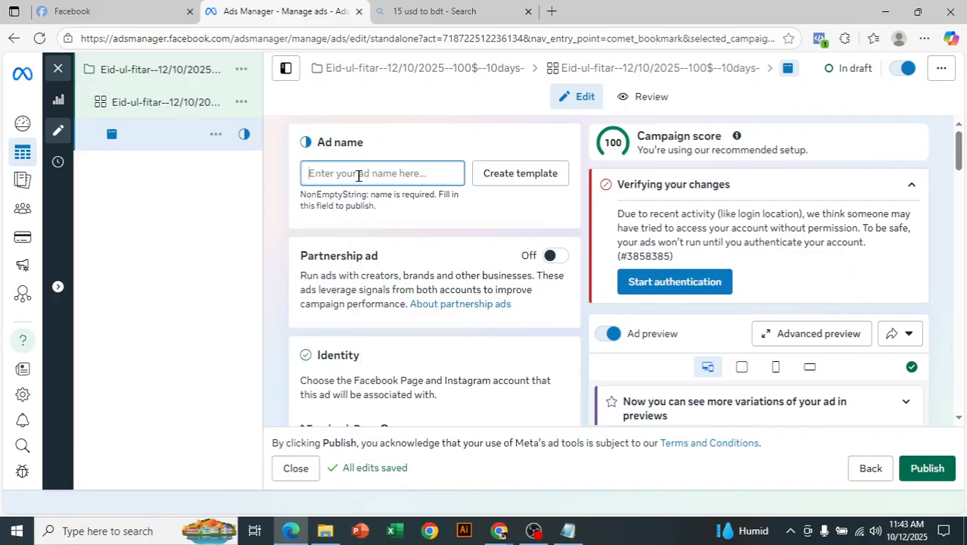
- Copy the full ad set name and paste it as the name of the ad
click(156, 105)
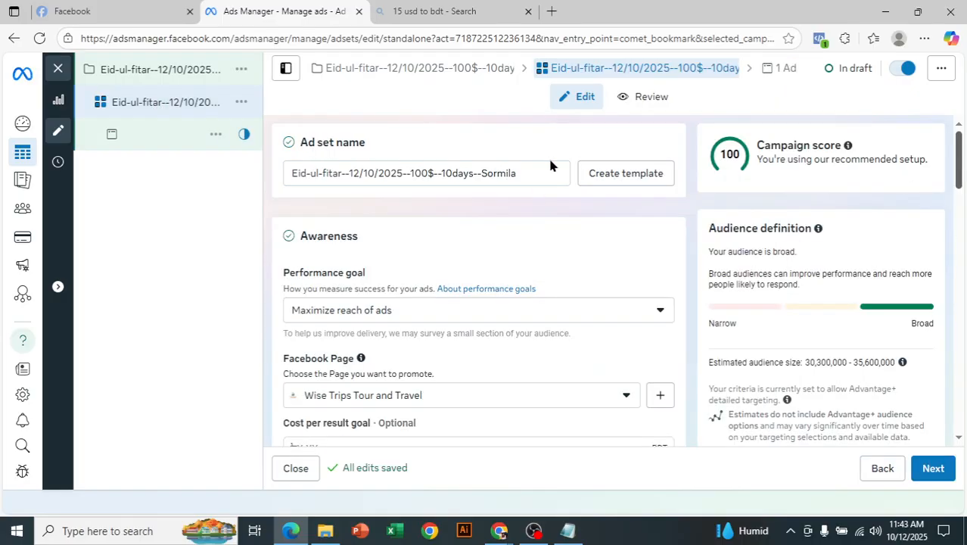
triple_click(376, 173)
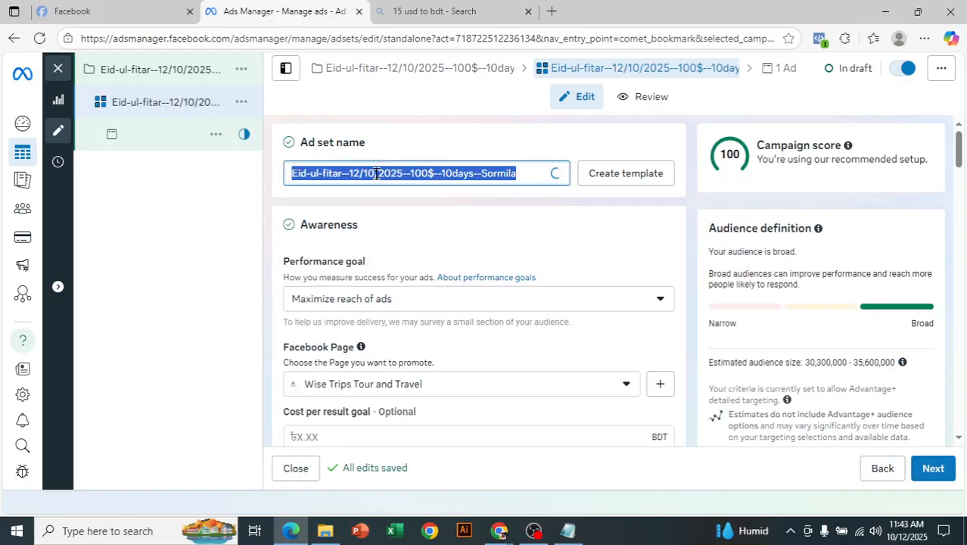
right_click(376, 173)
click(396, 235)
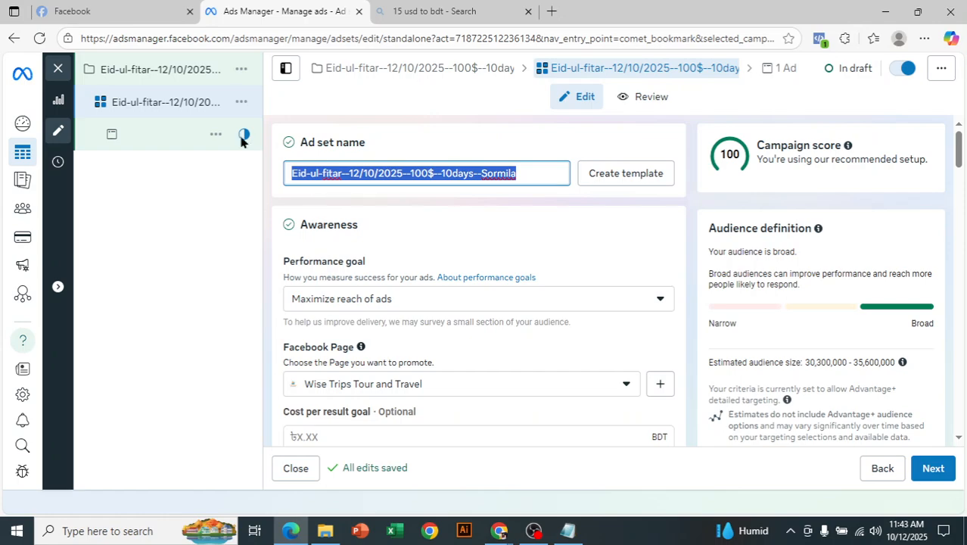
click(172, 145)
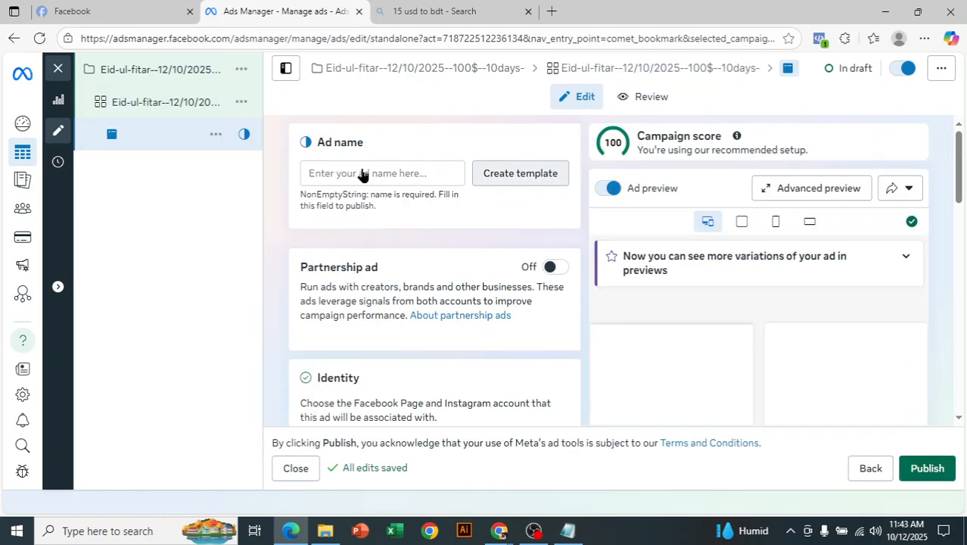
click(362, 173)
key(ctrl+v)
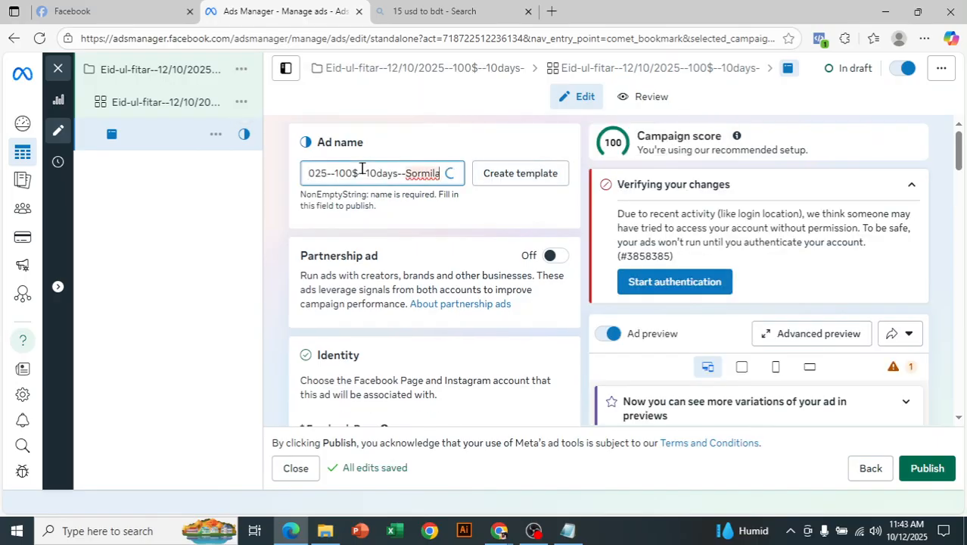
- Look through the ad's Identity, Ad setup and Destination sections, keeping Create ad as the setup option
drag(962, 142, 965, 170)
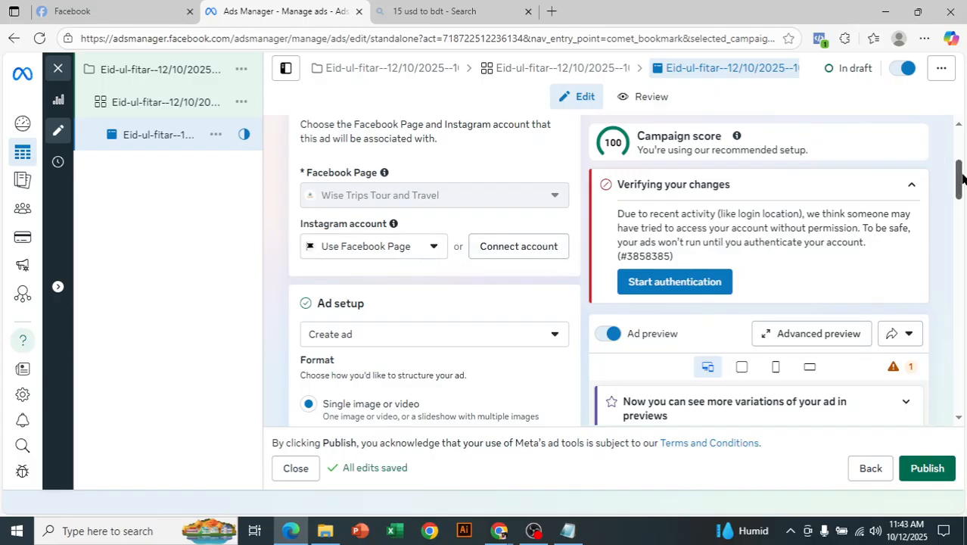
drag(960, 178, 960, 193)
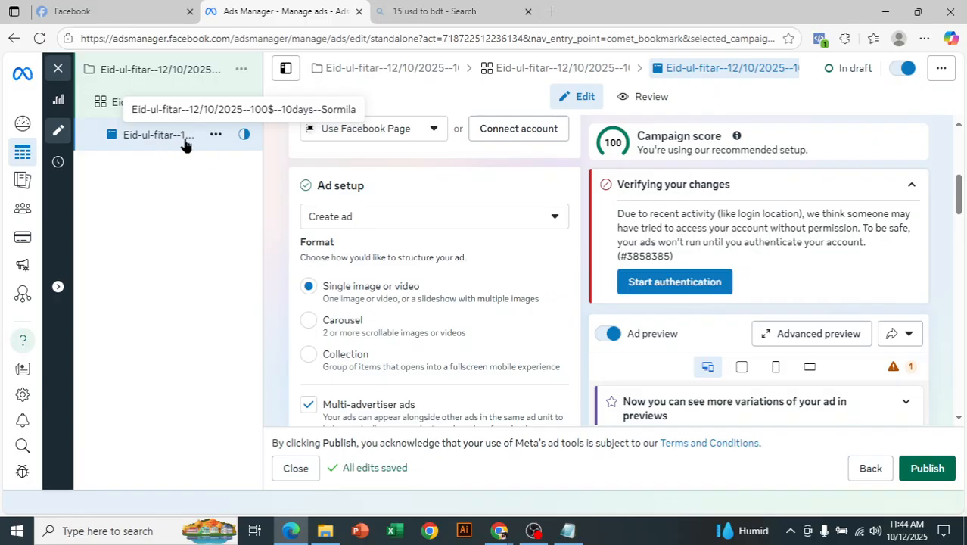
click(363, 221)
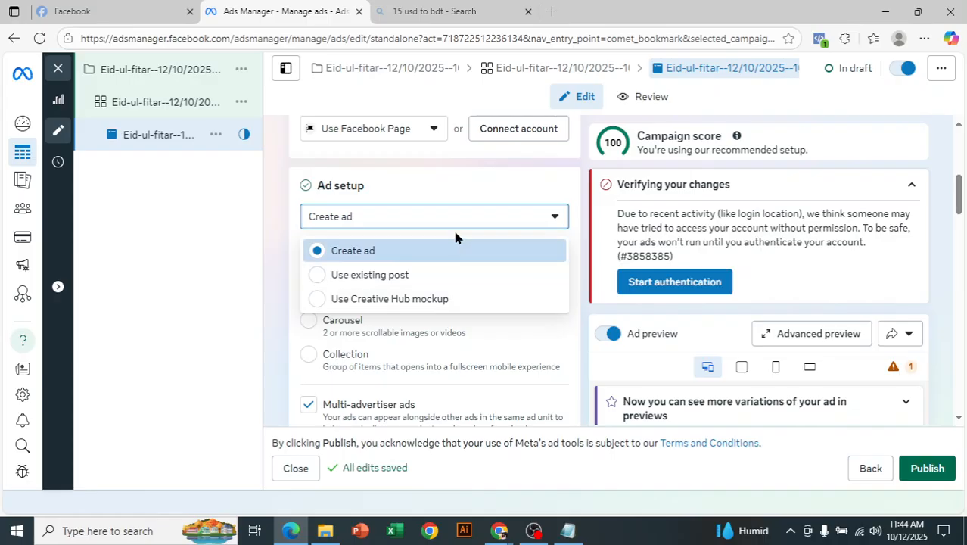
click(366, 252)
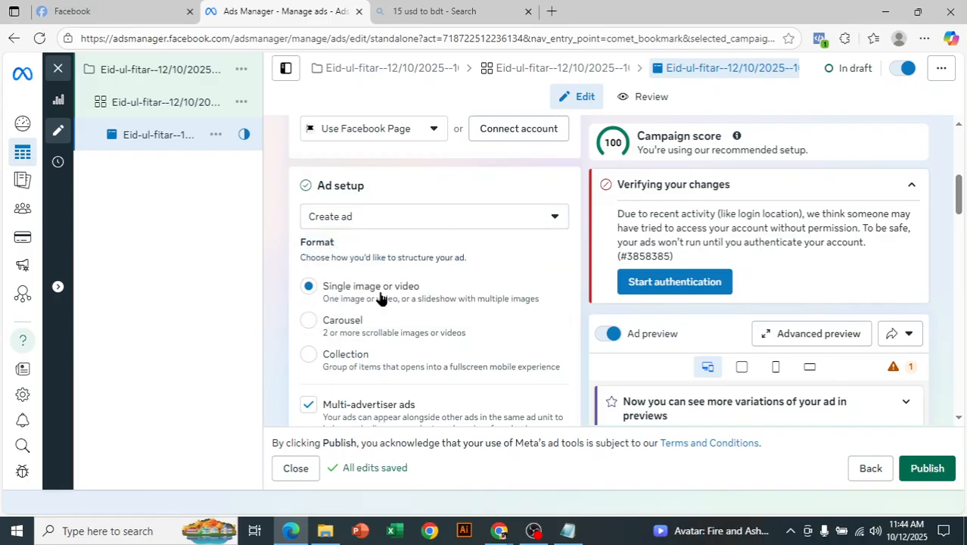
drag(958, 202, 959, 207)
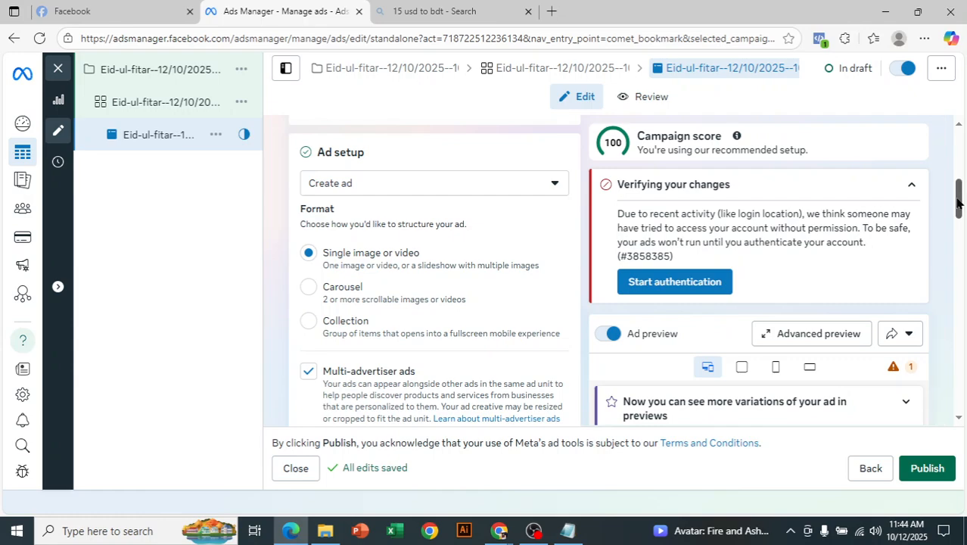
drag(958, 209, 962, 240)
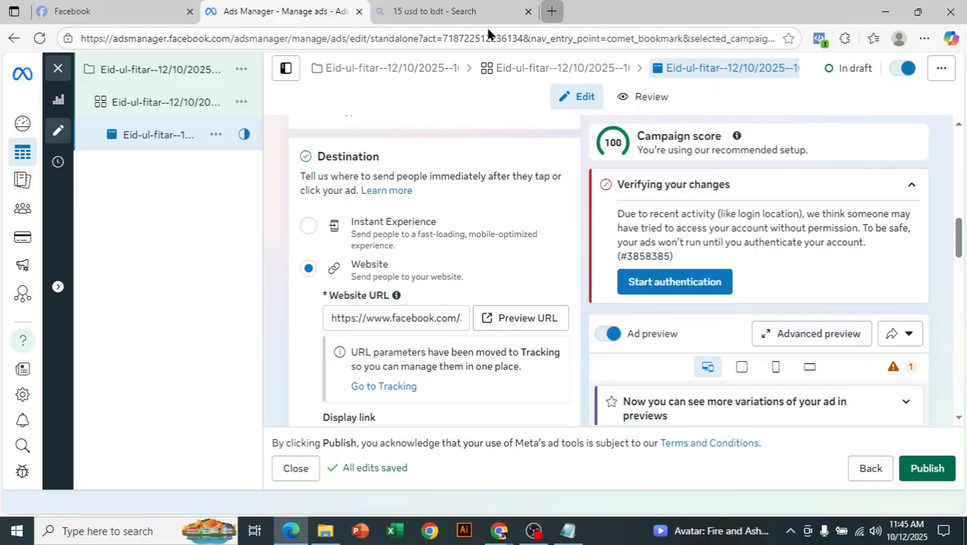
- Open daraz.com.bd in a new browser tab, copy its web address, and close that tab
key(ctrl+t)
text(darz)
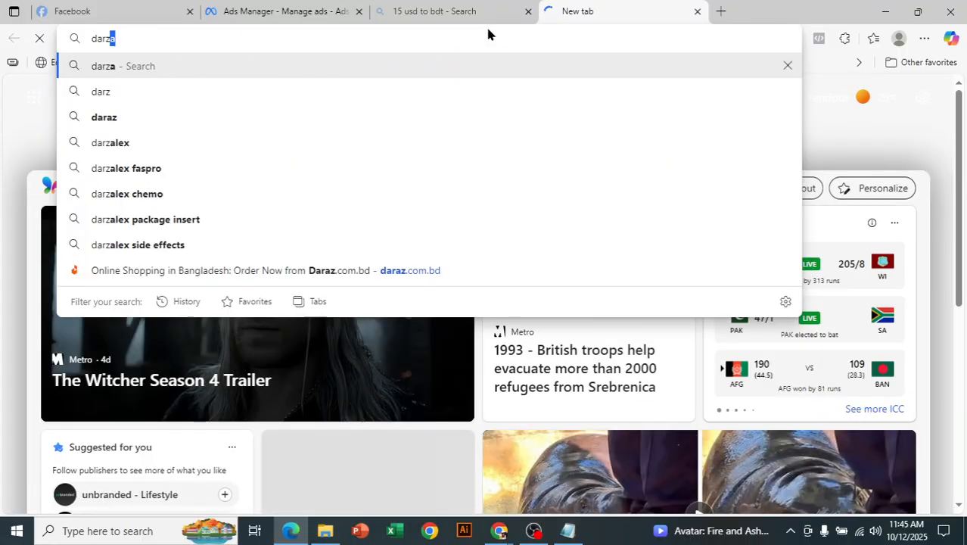
key(BackSpace)
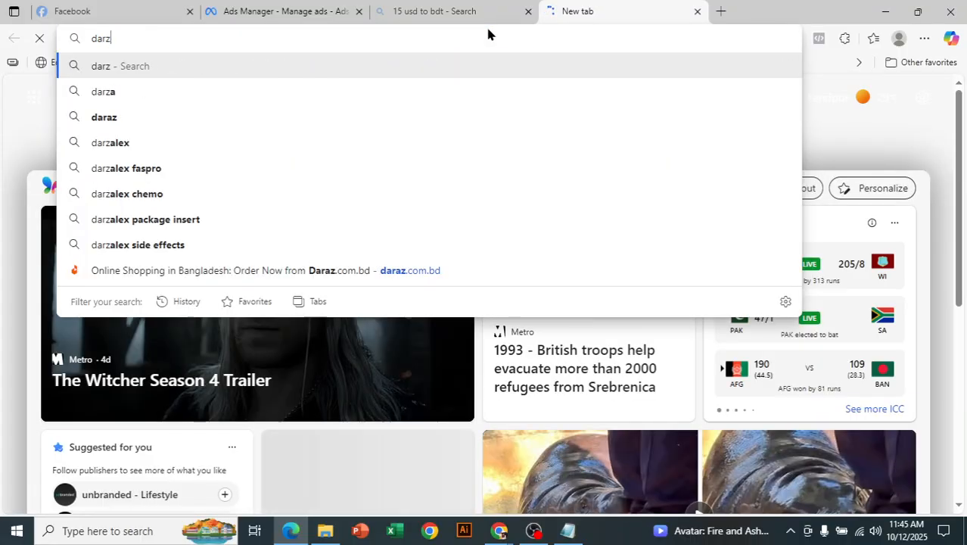
click(442, 274)
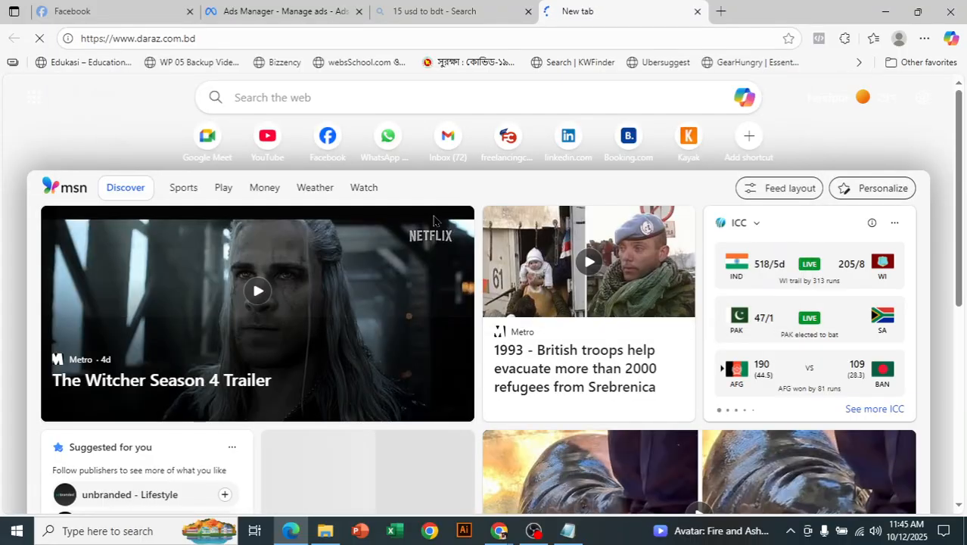
drag(196, 40, 81, 38)
right_click(106, 39)
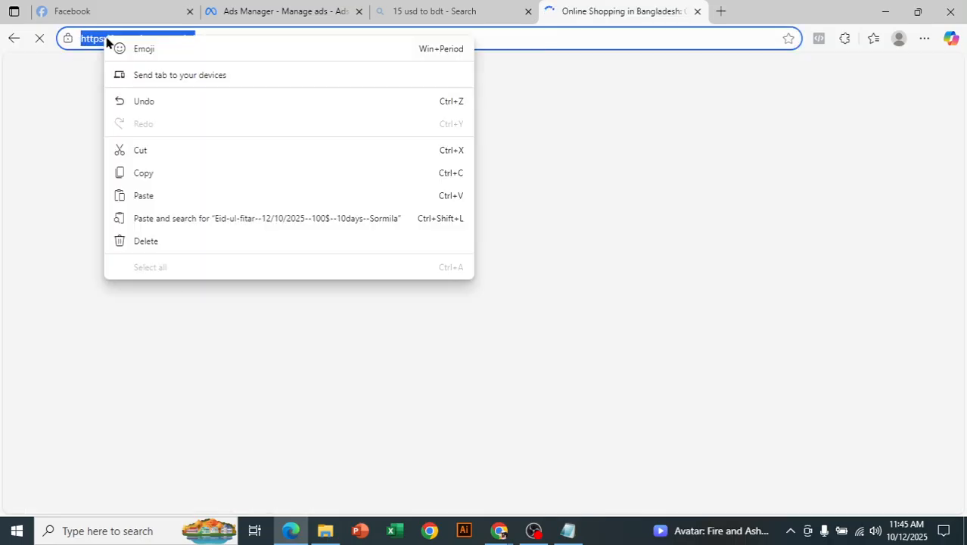
click(152, 174)
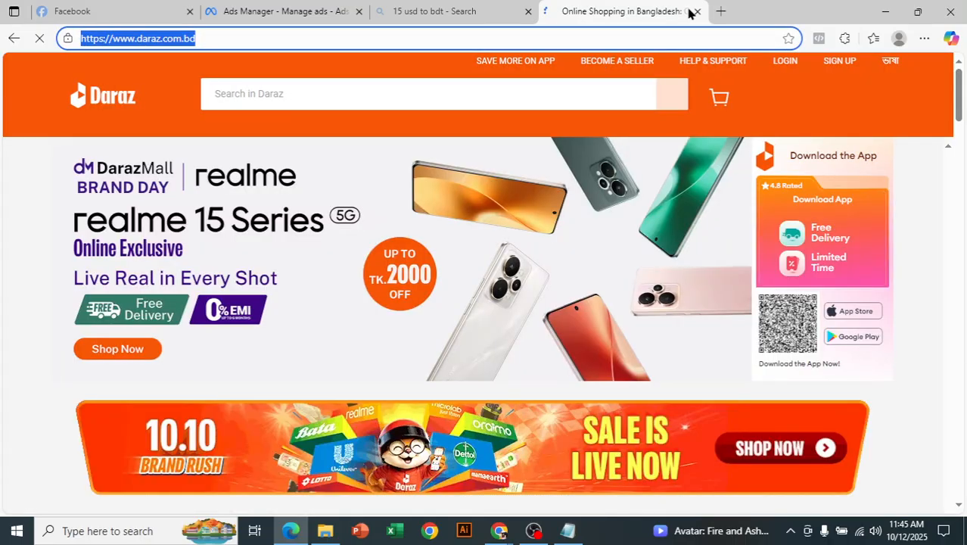
click(698, 12)
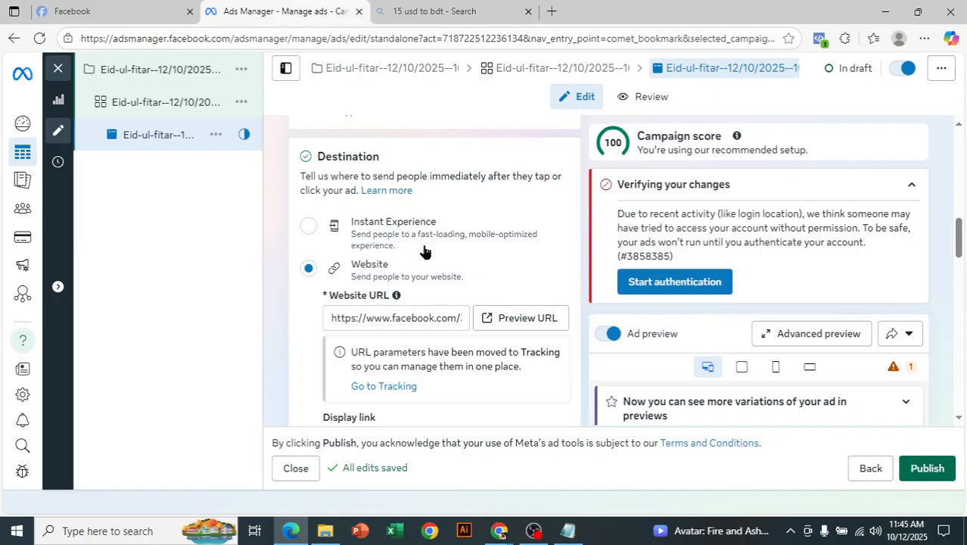
drag(458, 315, 326, 324)
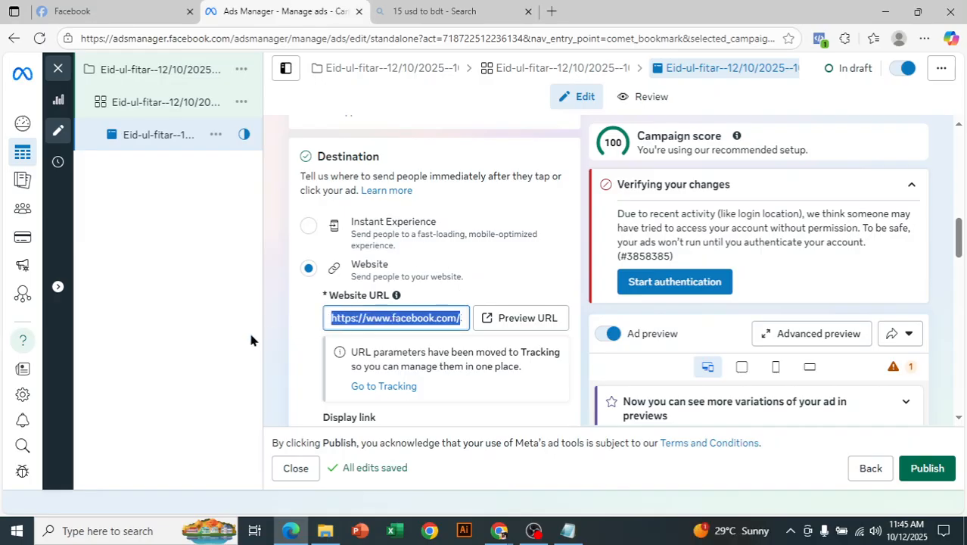
key(ctrl+v)
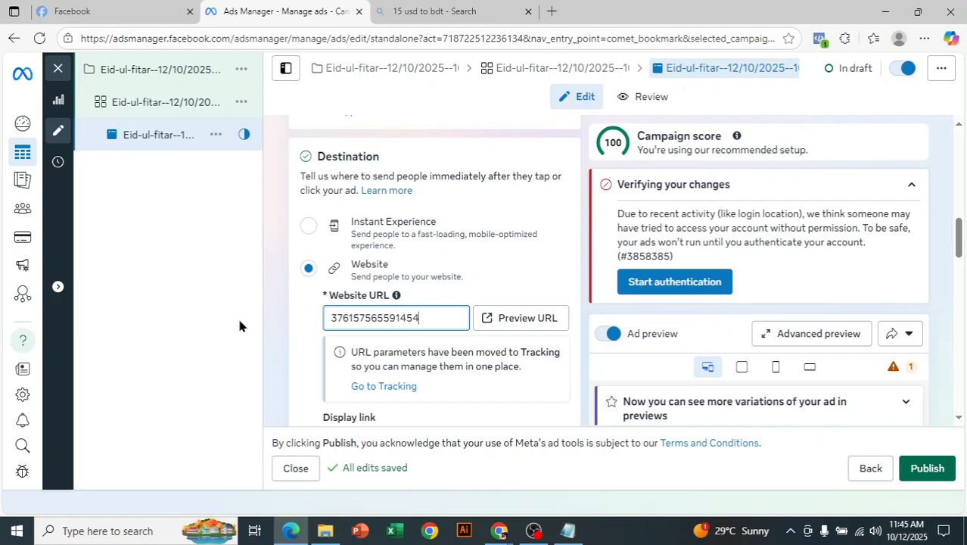
key(ctrl+v)
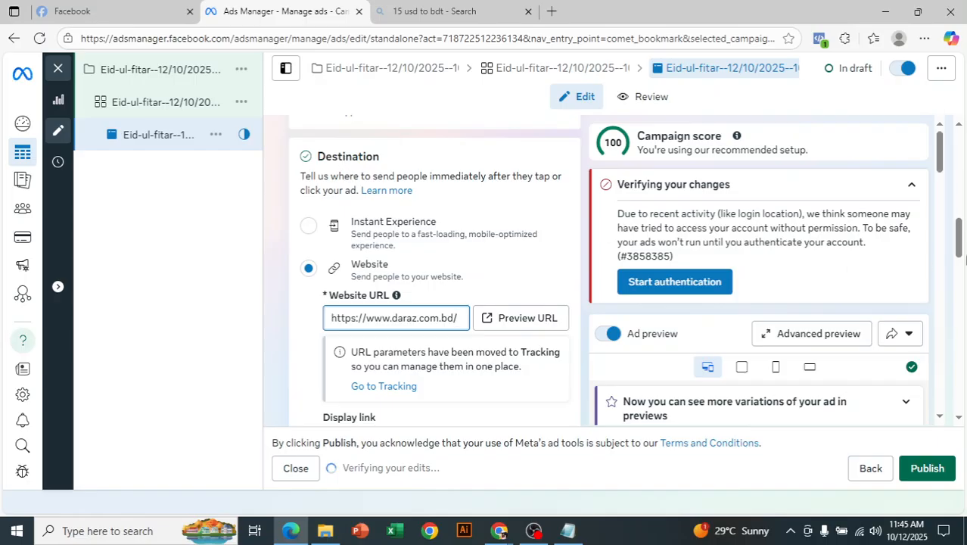
- Leave the display link empty and browser add-ons at None, and start setting up the ad creative as an Image ad
scroll(959, 248, down, 1)
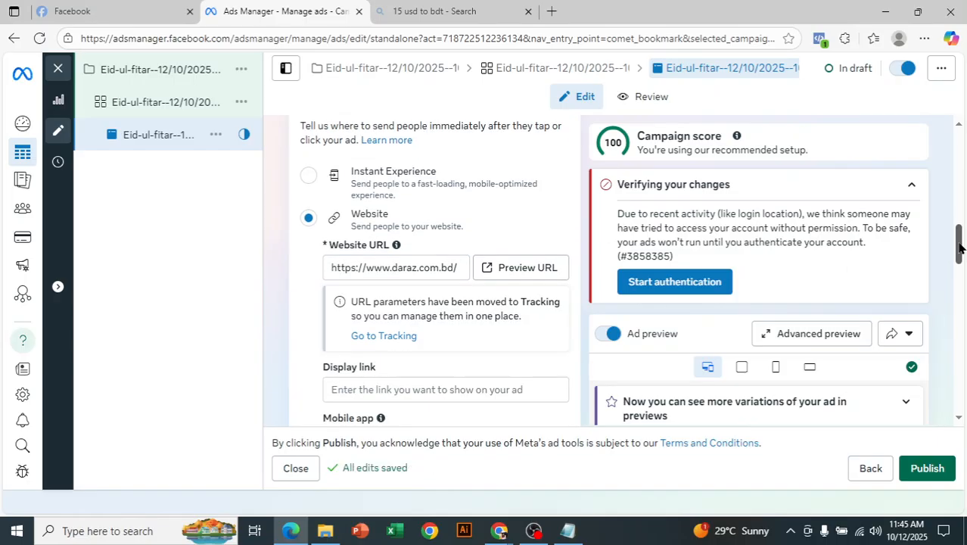
scroll(959, 252, down, 2)
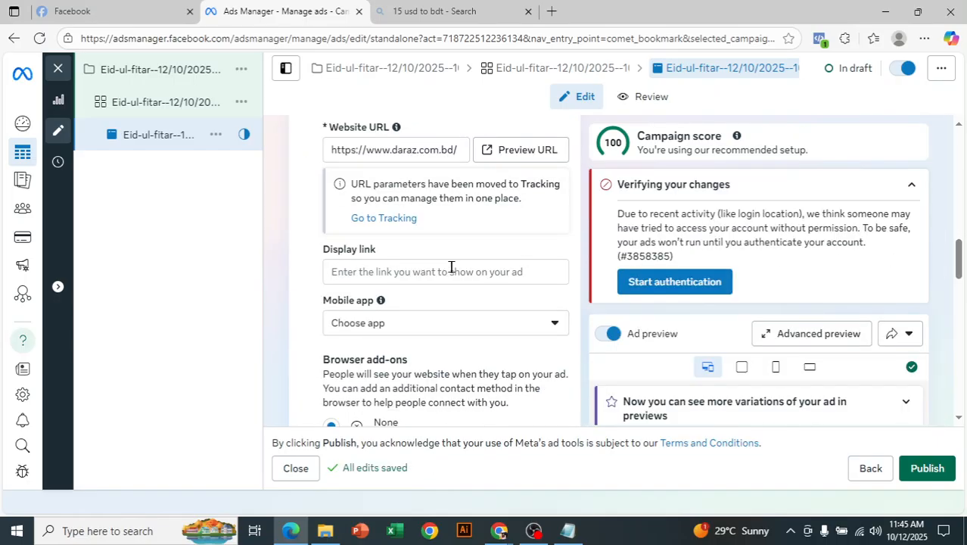
click(421, 272)
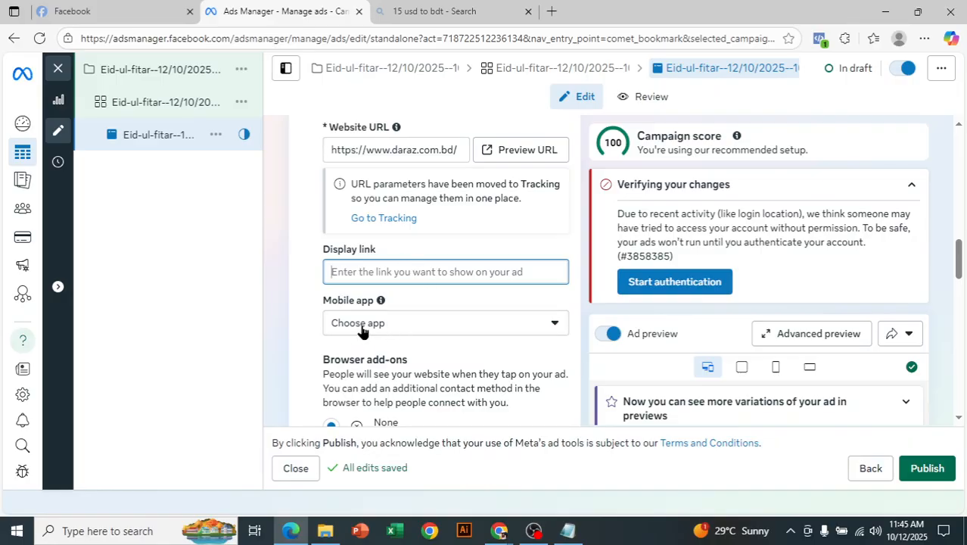
drag(959, 267, 959, 295)
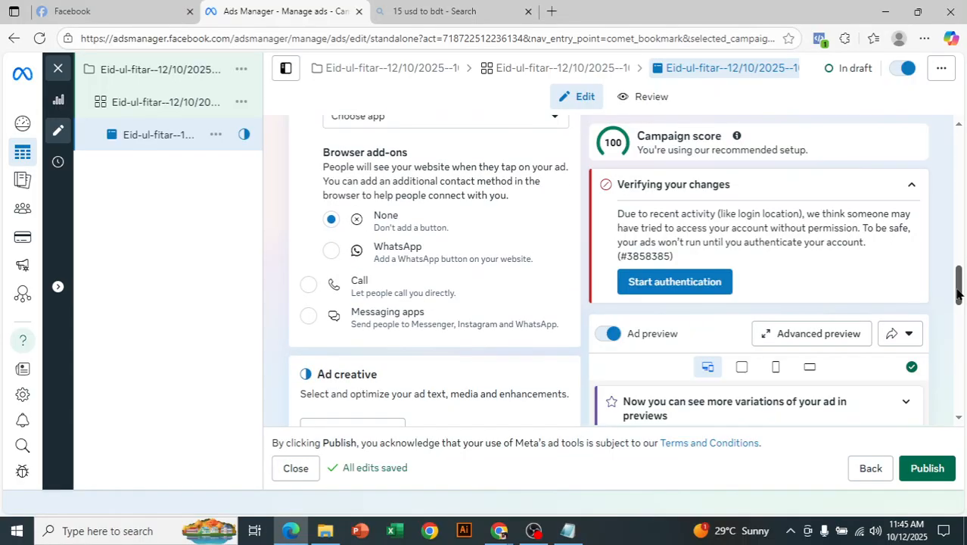
drag(961, 288, 961, 312)
click(345, 244)
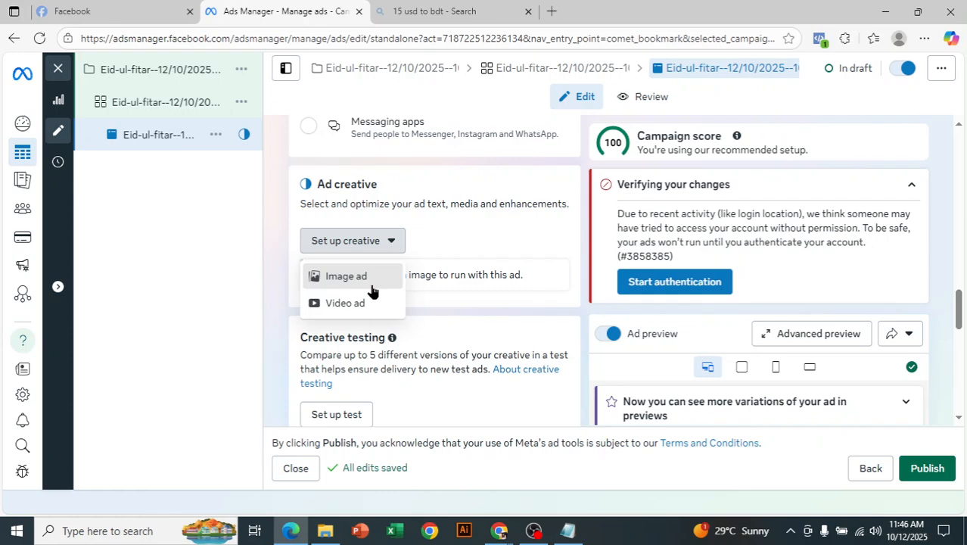
click(328, 277)
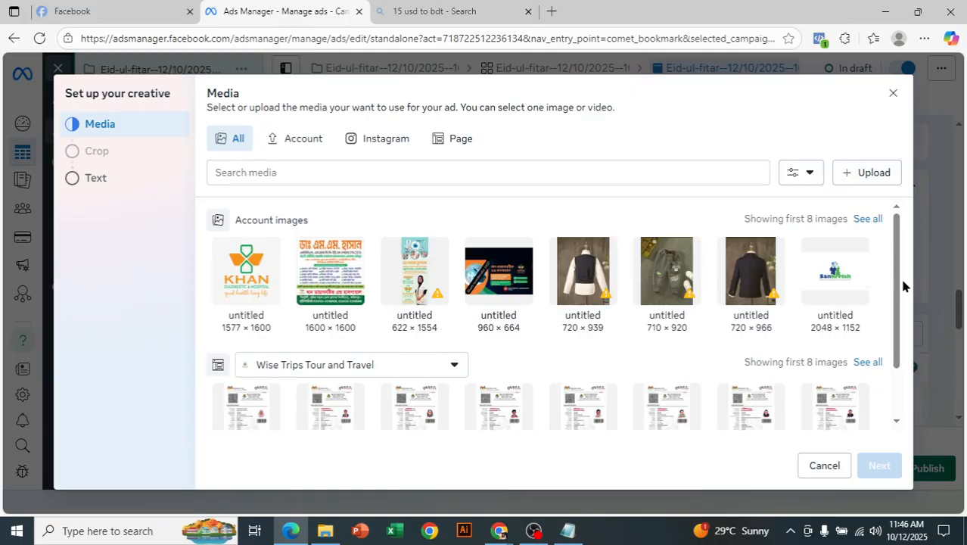
- Choose the 960 × 664 account image as the ad media and accept its suggested placement crops
scroll(898, 285, down, 1)
scroll(891, 258, up, 1)
scroll(891, 259, down, 2)
scroll(896, 270, up, 2)
click(474, 262)
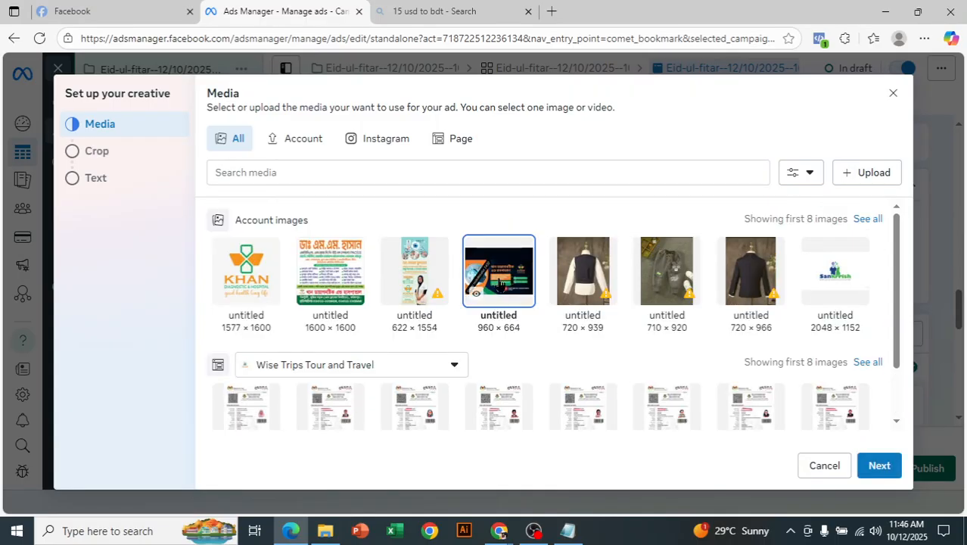
click(880, 465)
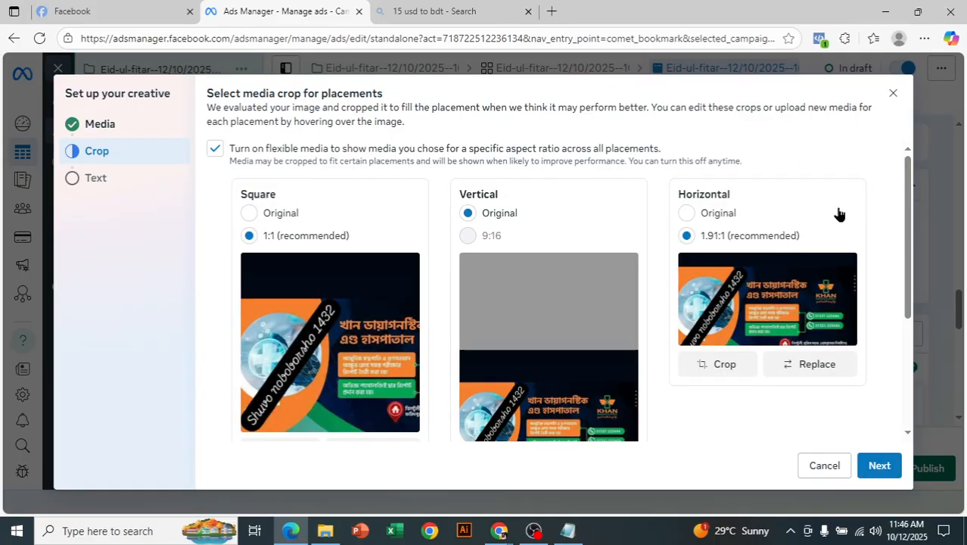
scroll(897, 263, down, 3)
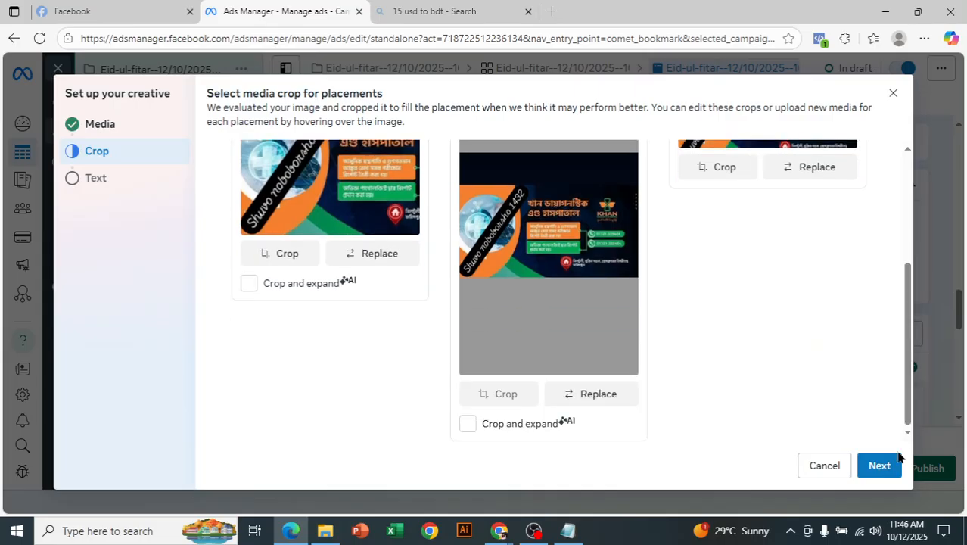
click(879, 465)
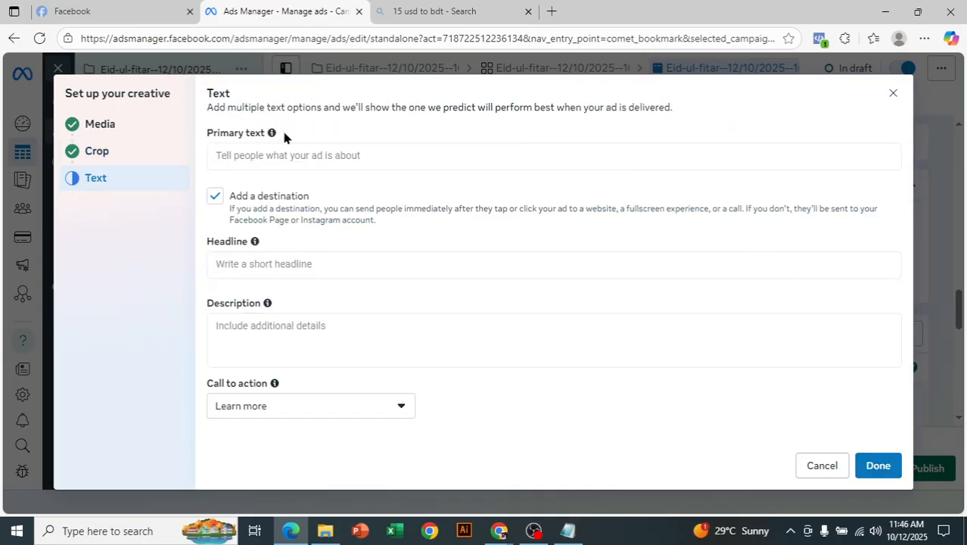
- Copy the Text page's intro sentence, from "dd multiple text options" to "ad is delivered.", and paste it as the primary text
click(302, 158)
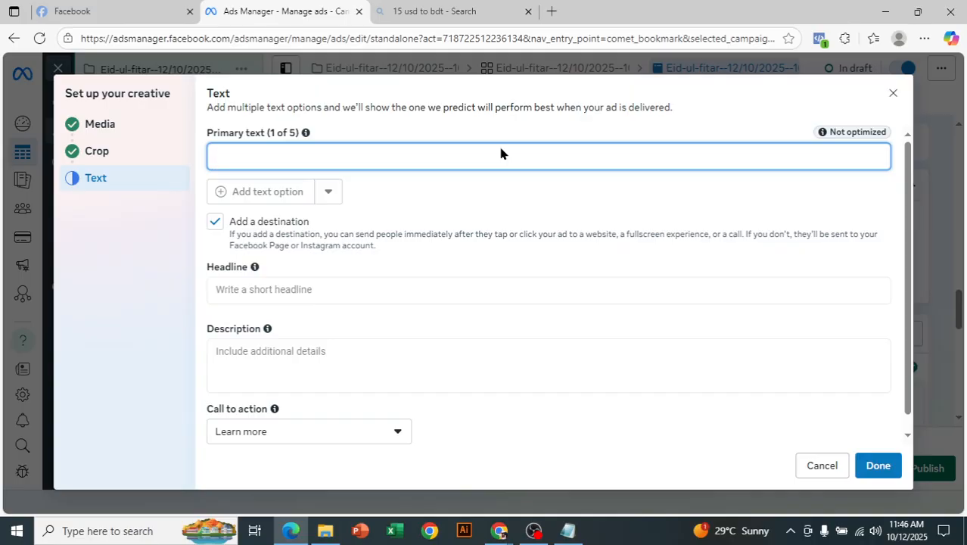
drag(211, 107, 673, 115)
key(ctrl+c)
right_click(630, 103)
click(632, 117)
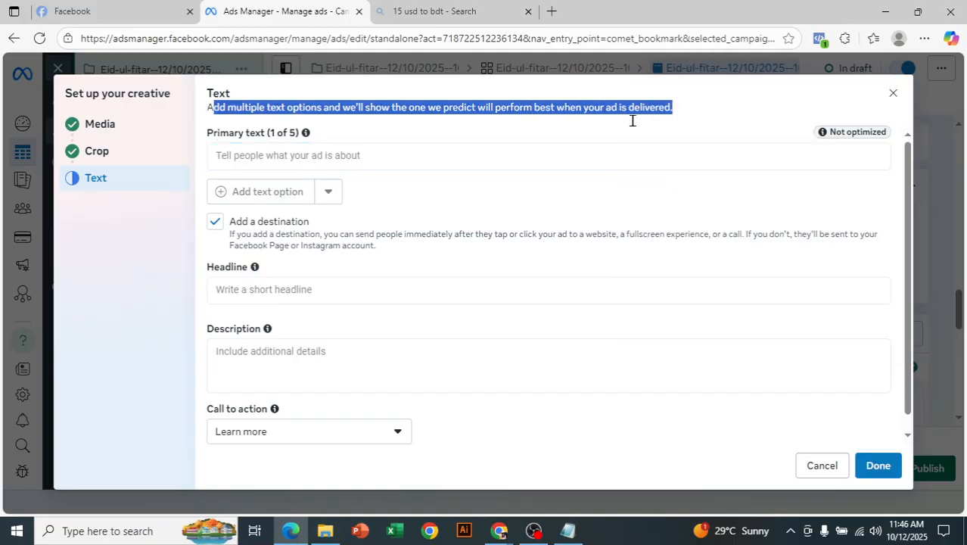
click(278, 154)
right_click(277, 154)
click(309, 264)
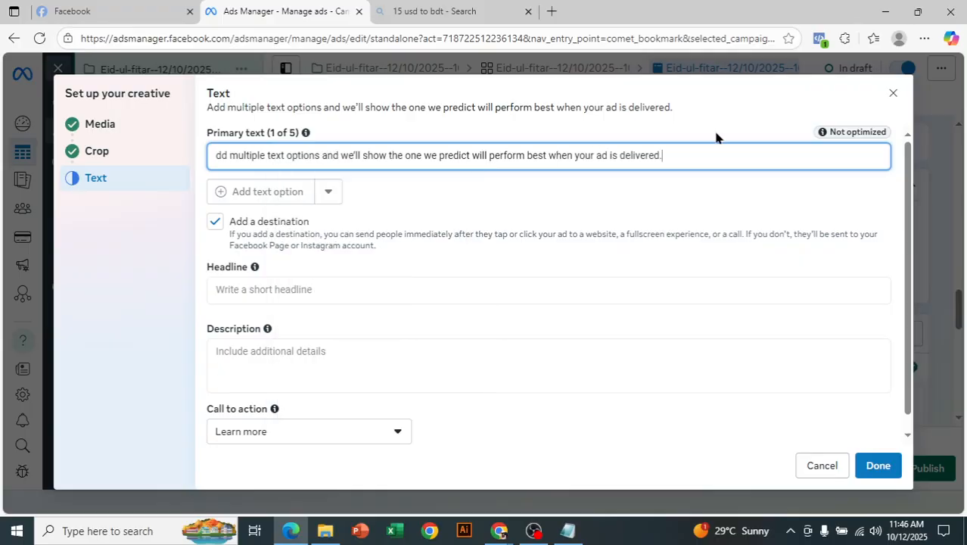
- Lengthen the primary text by pasting the copied sentence several more times, and proceed to the empty Headline field
key(ctrl+v)
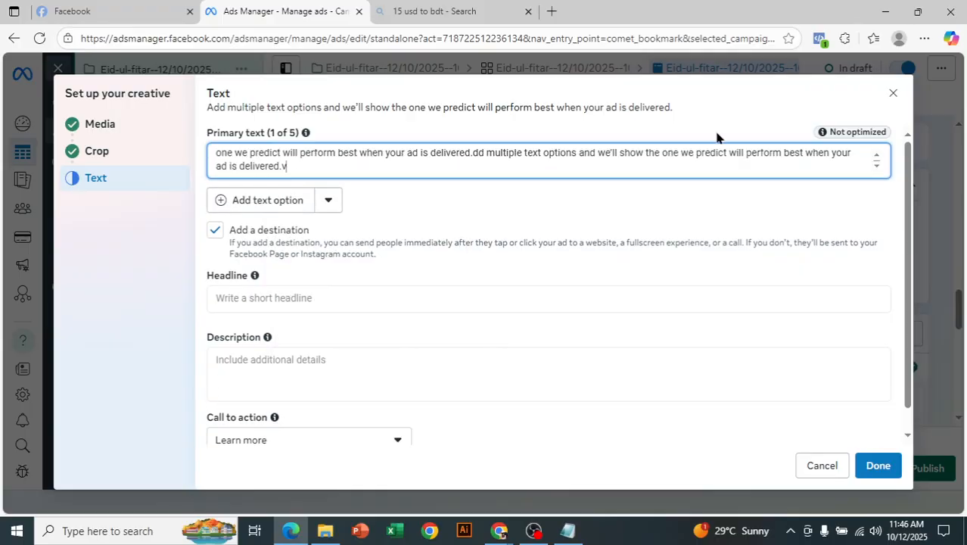
key(ctrl+v)
key(ctrl+v)
key(ctrl+v)
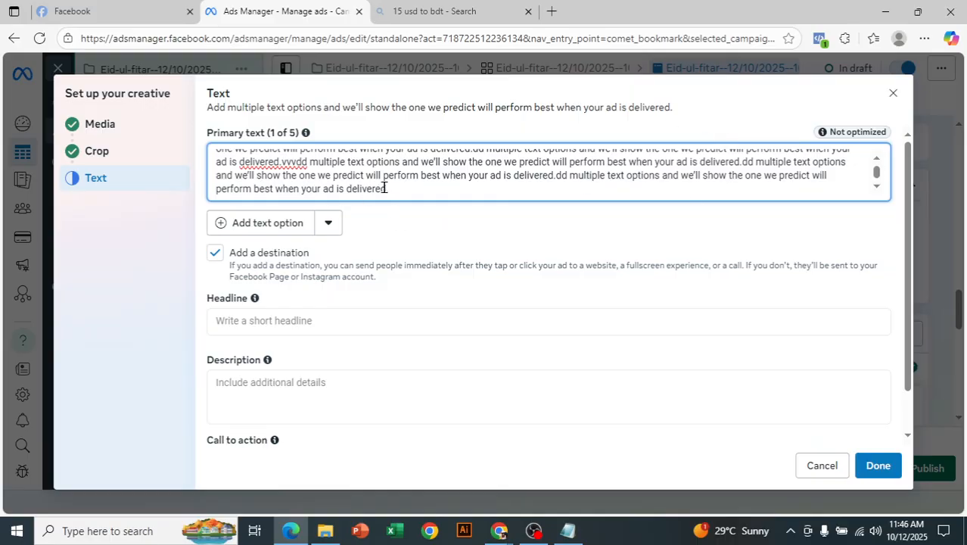
key(ctrl+a)
click(310, 168)
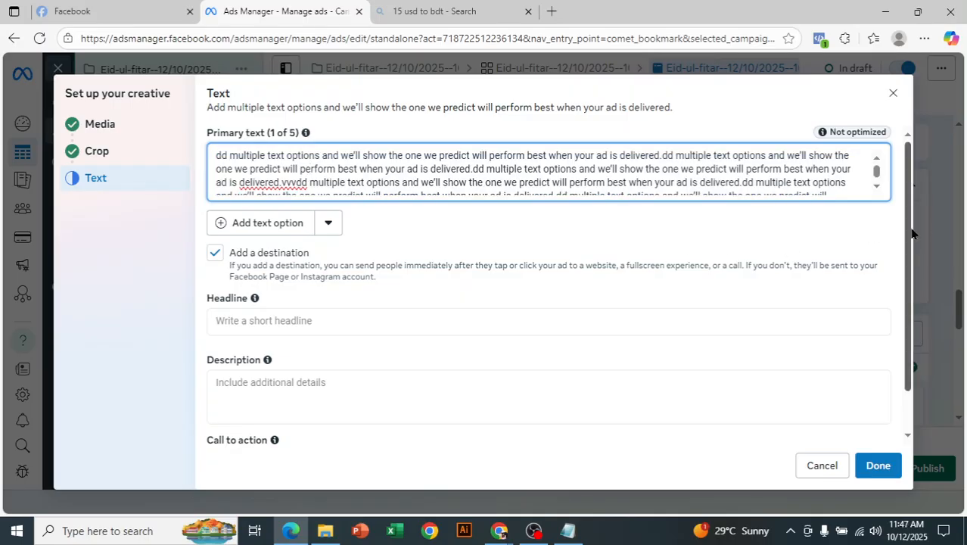
scroll(910, 236, down, 2)
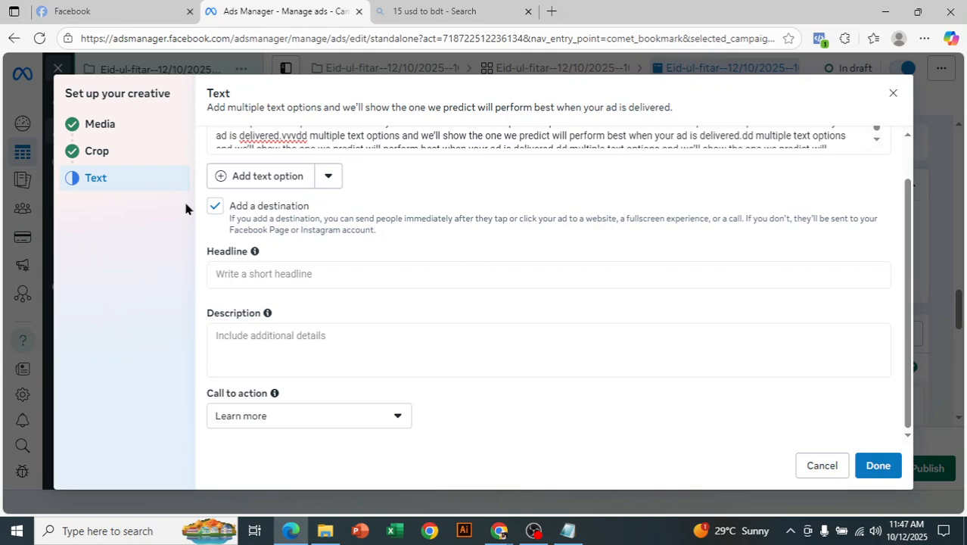
click(312, 276)
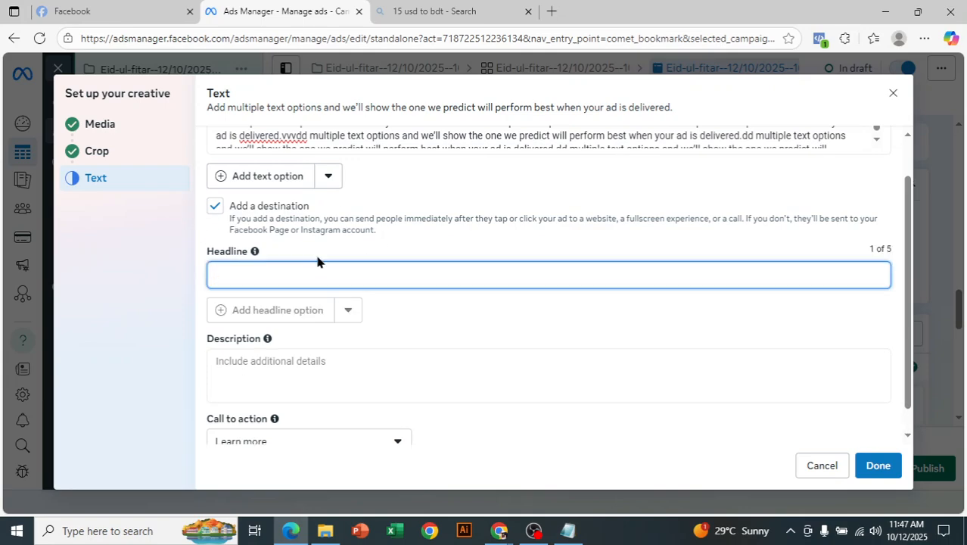
- Open the Meta Ad Library in a new browser tab
click(552, 11)
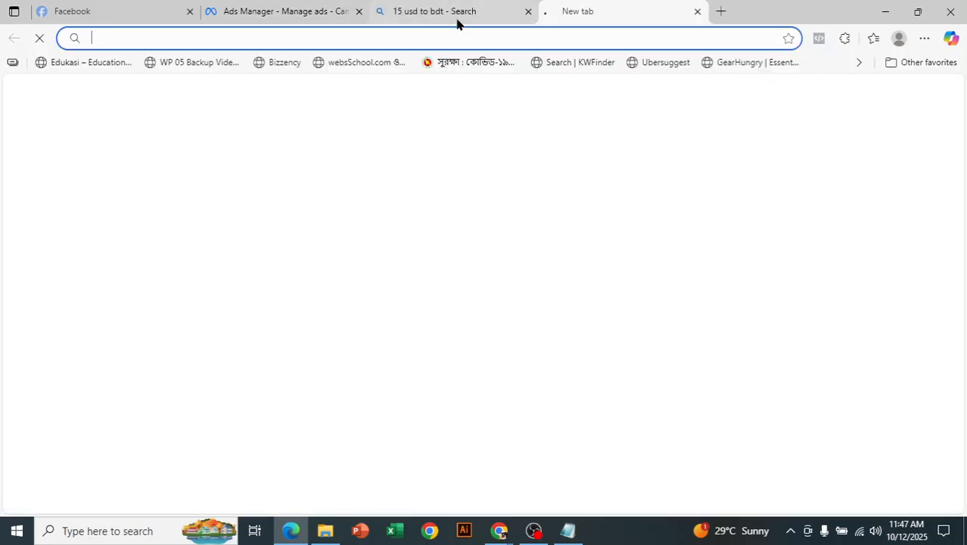
text(ad)
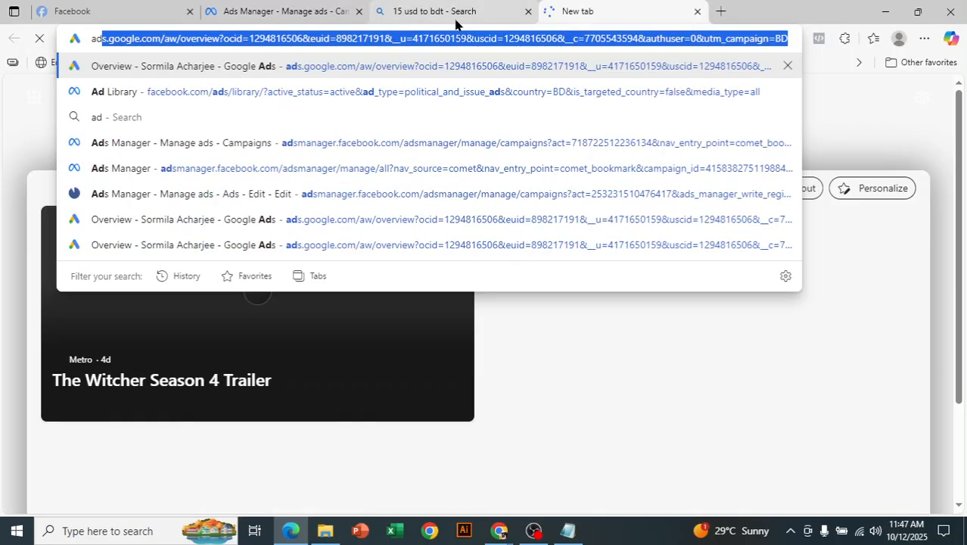
click(382, 92)
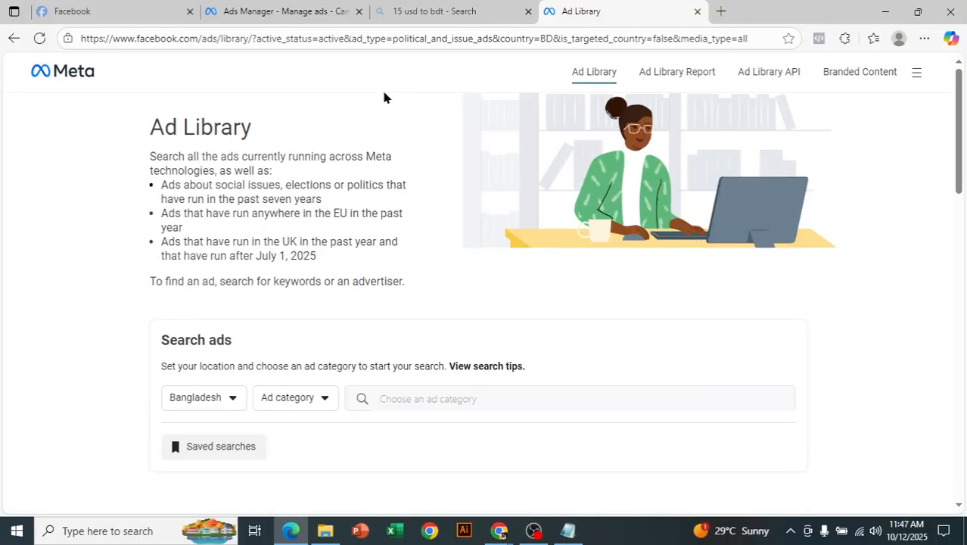
- Set the ad category to All ads and search the Ad Library for "shirt"
drag(960, 119, 961, 163)
click(319, 237)
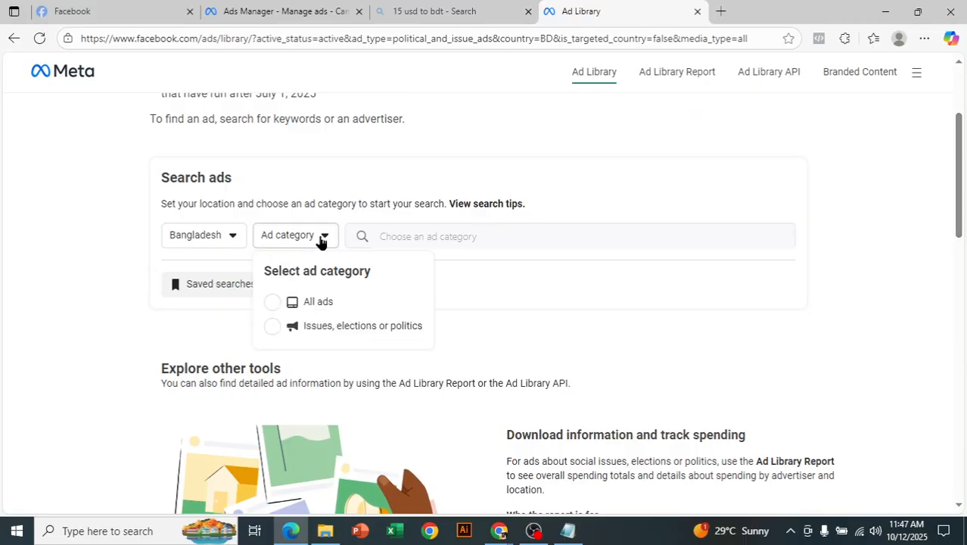
click(302, 309)
click(416, 231)
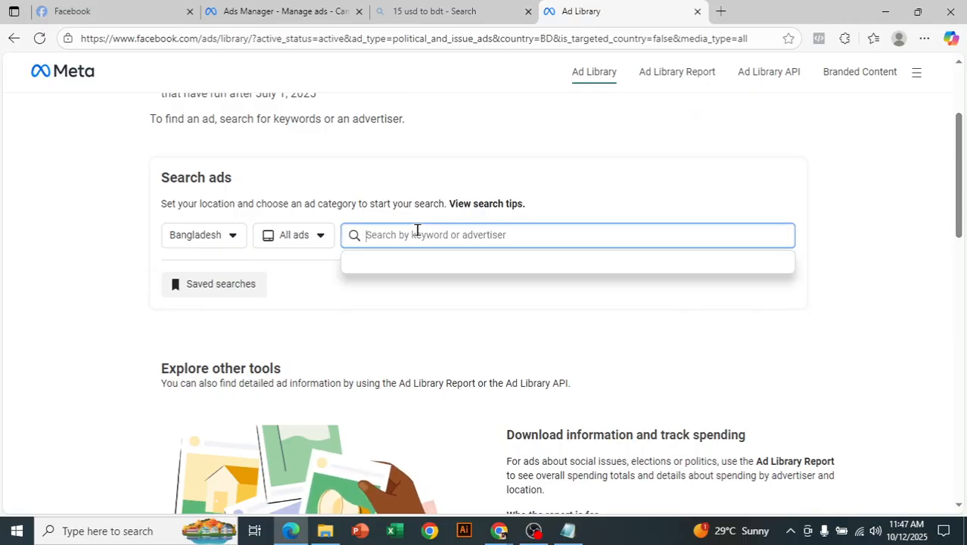
text(s)
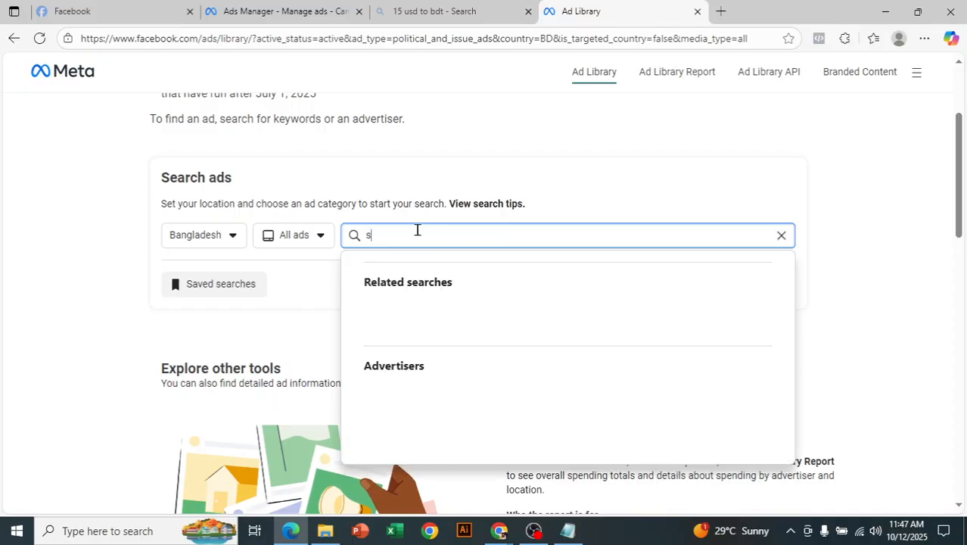
text(hirt)
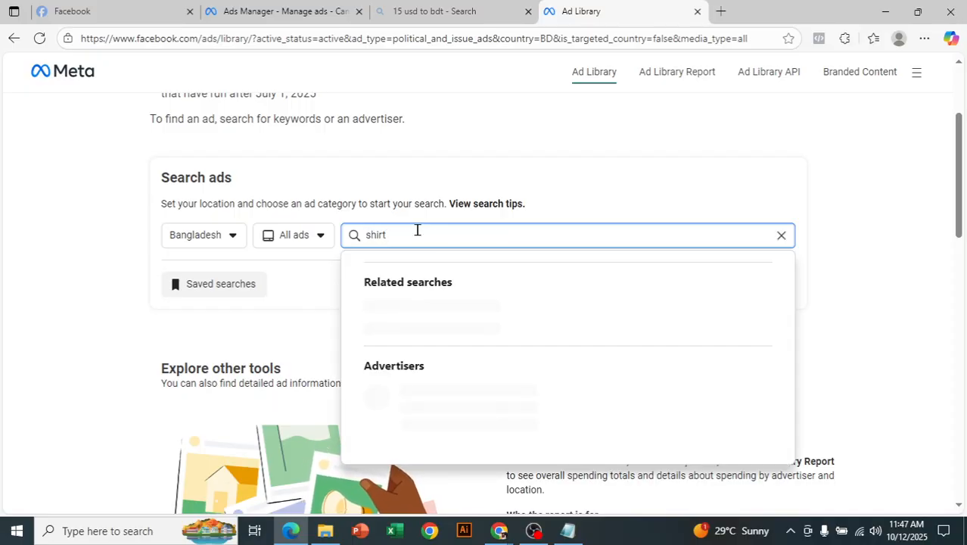
key(Return)
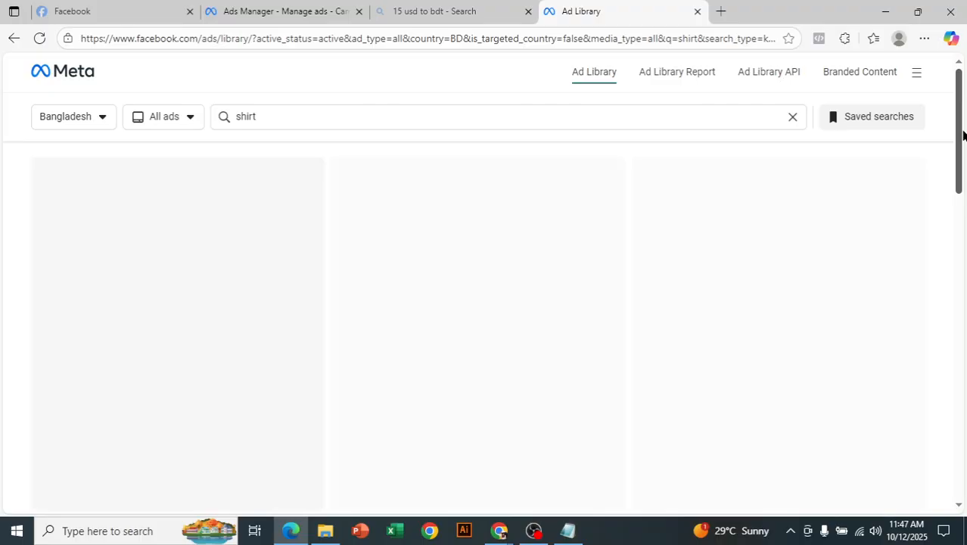
- Look over the shirt ads, return to the ad's Text settings, enter "60 discount" as the headline and proceed to the empty description
scroll(962, 135, down, 5)
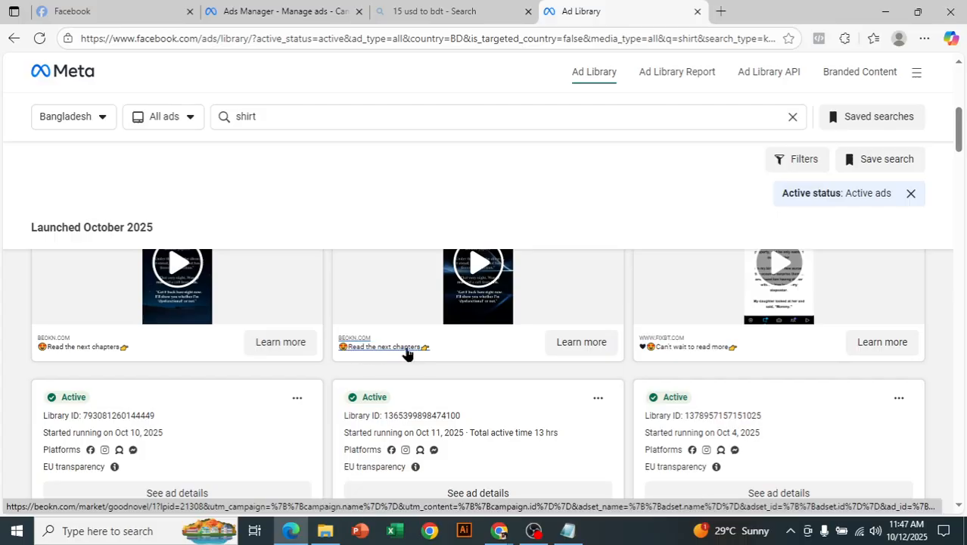
click(291, 9)
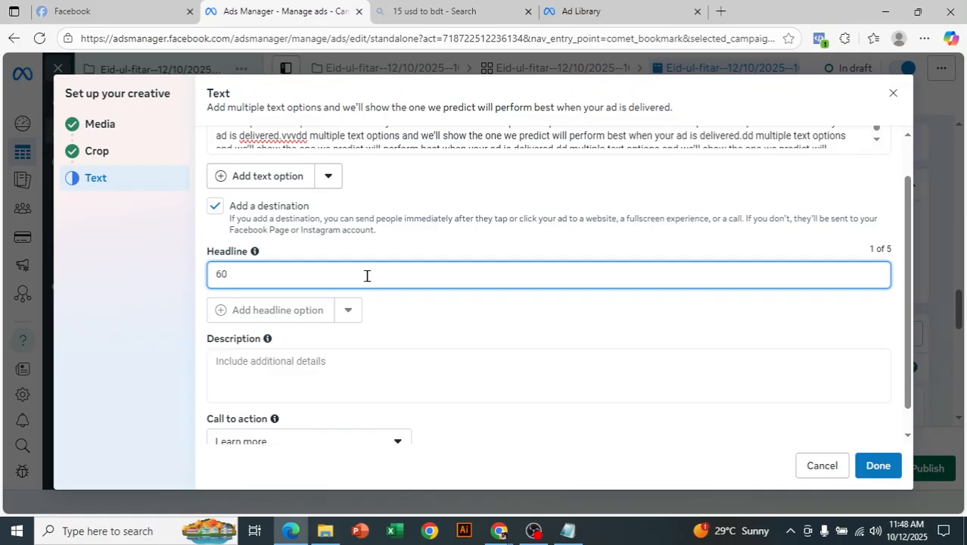
text(discount)
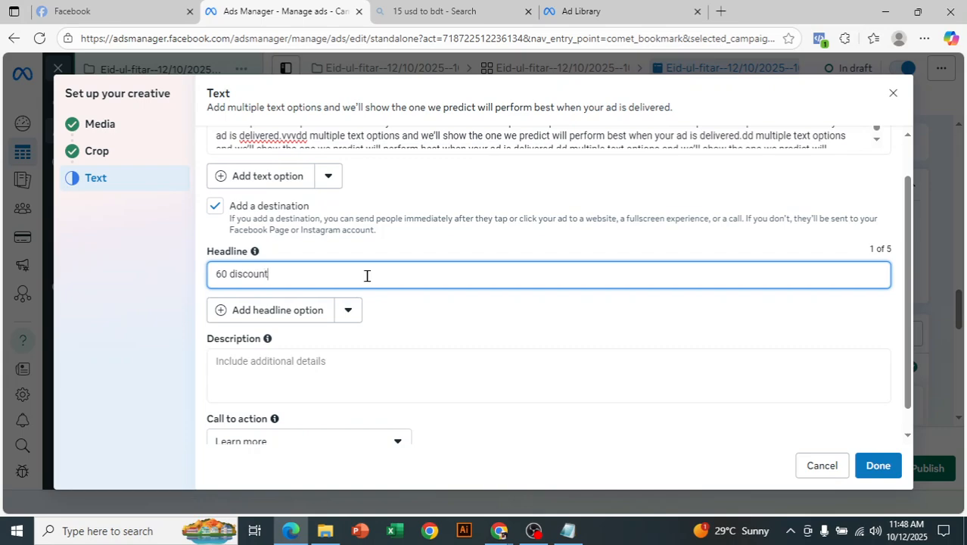
click(353, 366)
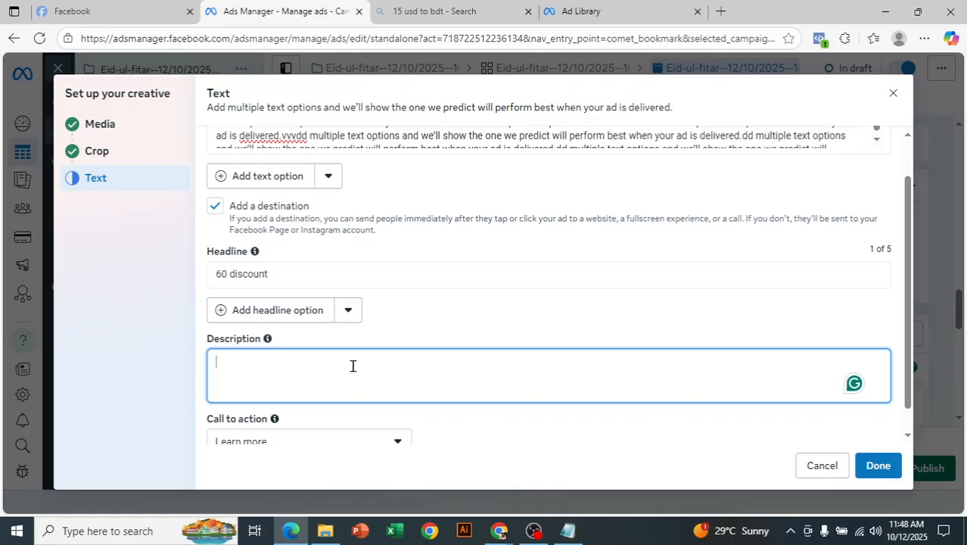
- Examine the shirt ads in the Ad Library for example texts and layouts, paging through the saree ad's image carousel
click(633, 9)
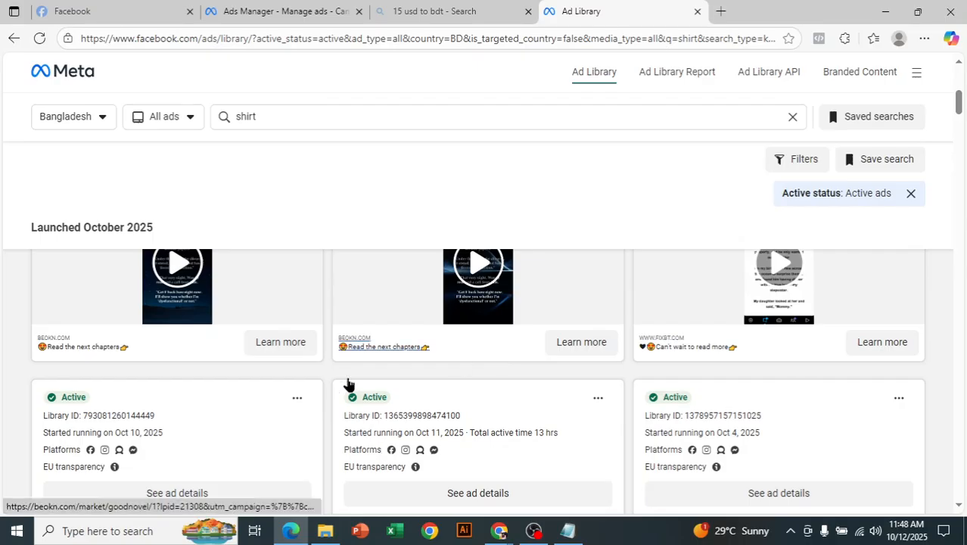
drag(957, 103, 964, 197)
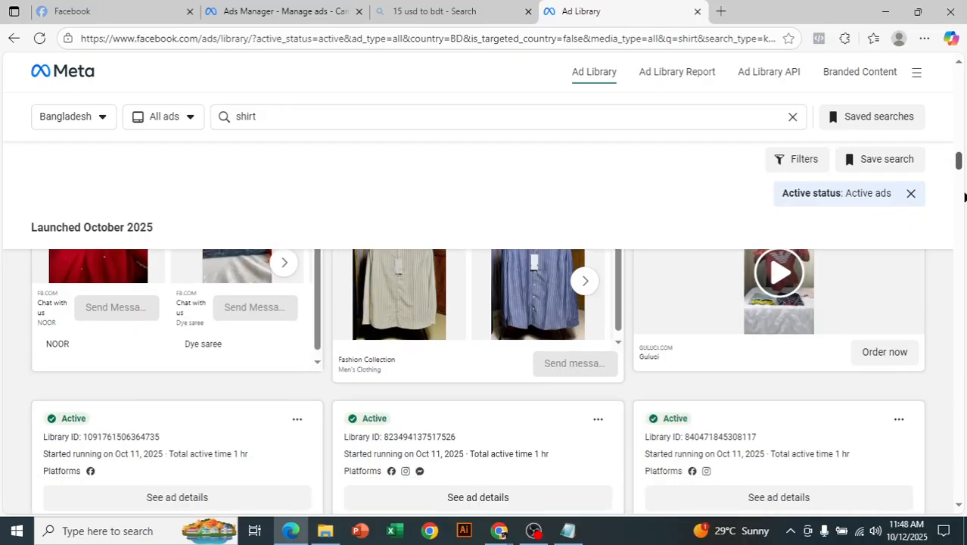
drag(963, 193, 962, 192)
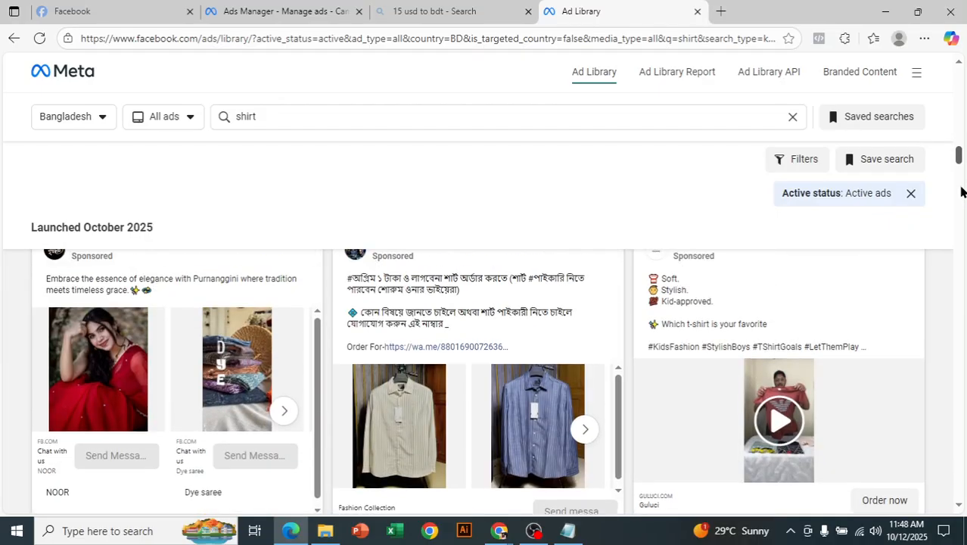
click(284, 411)
click(284, 410)
click(284, 410)
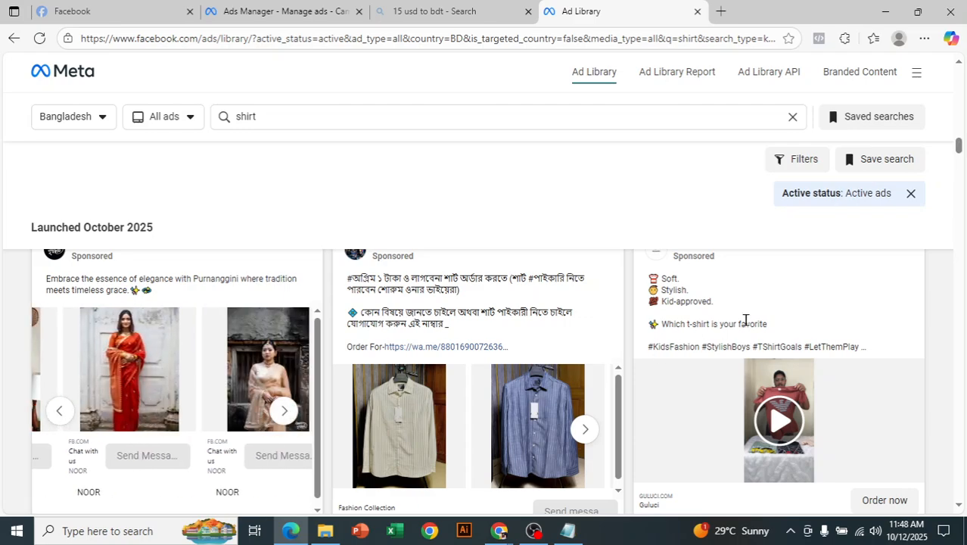
drag(959, 156, 960, 138)
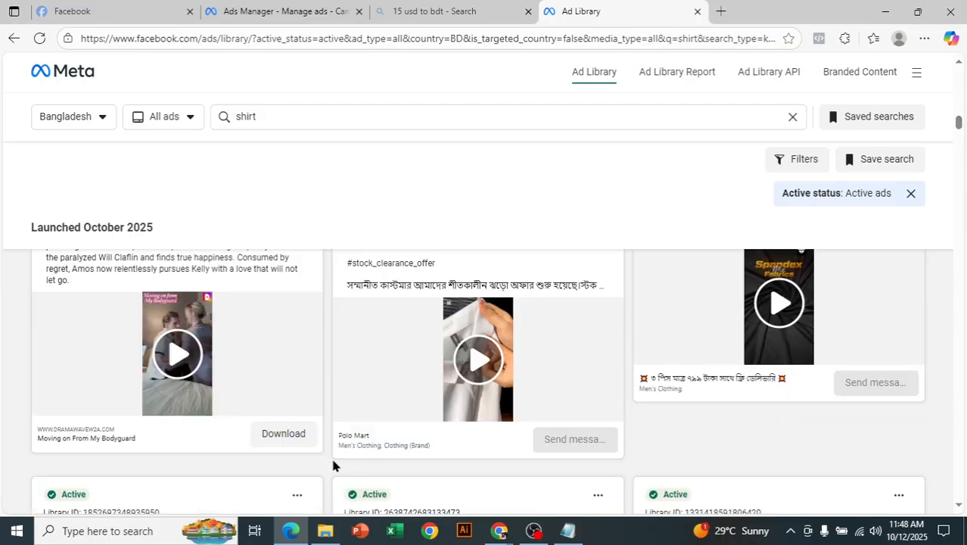
- Back in the ad's Text settings, enter "China product" as the description, set the call to action to Order now and finish the creative setup
click(288, 12)
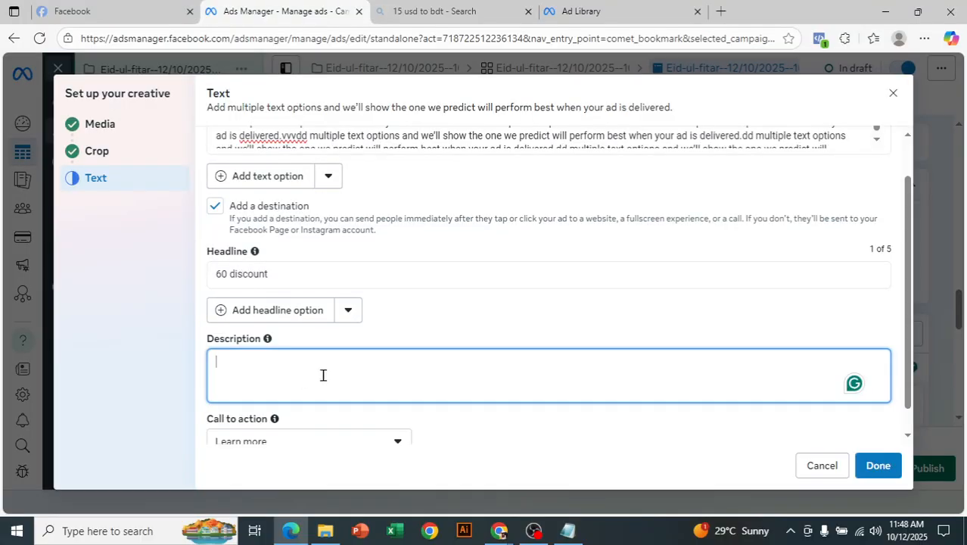
text(China product)
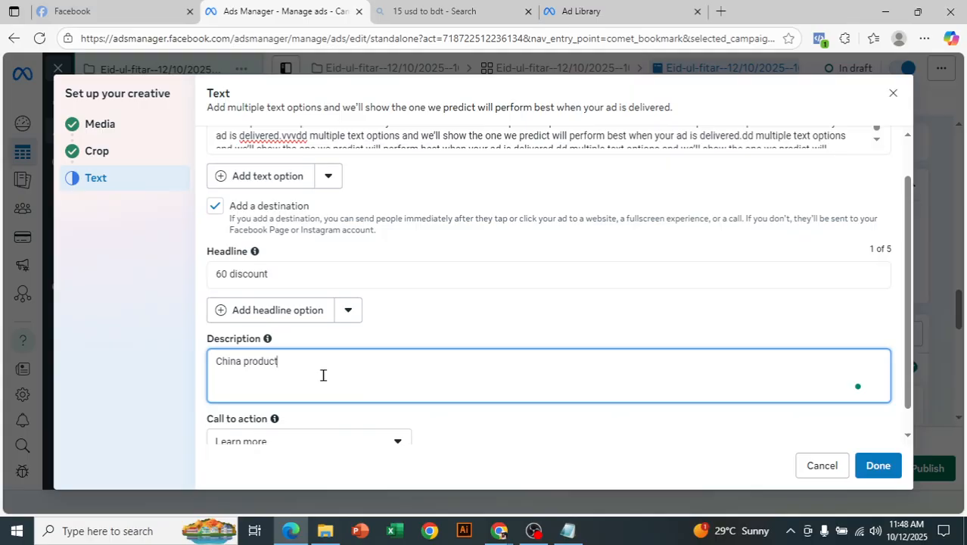
drag(907, 269, 911, 305)
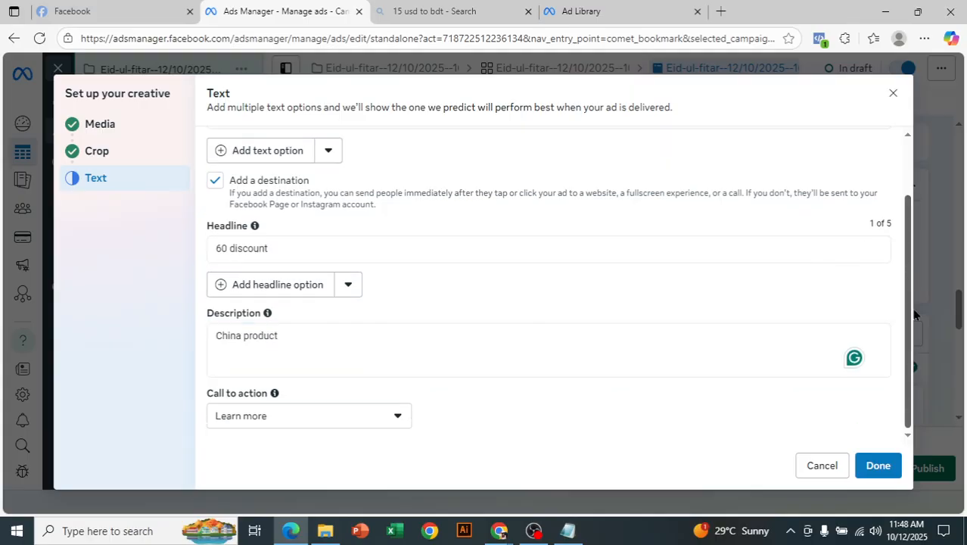
click(253, 420)
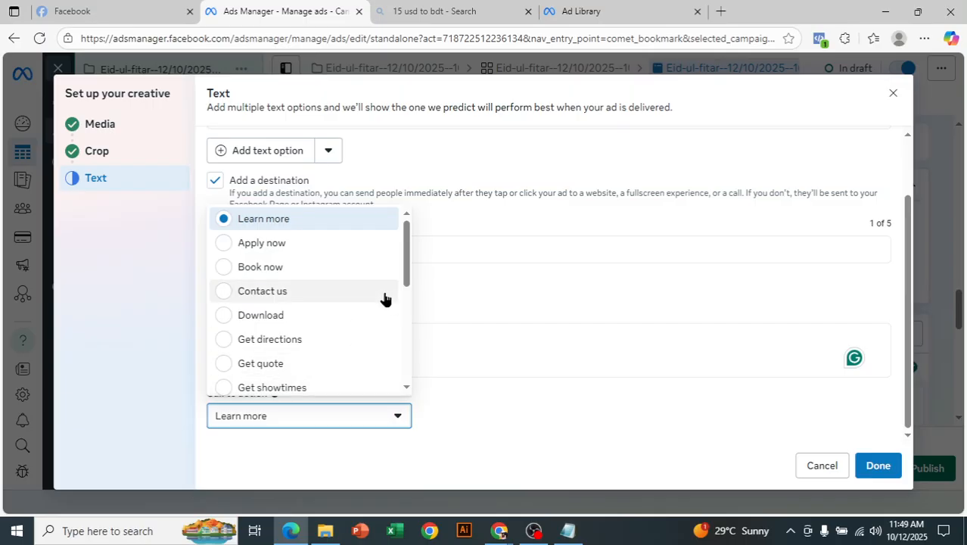
drag(408, 296, 408, 340)
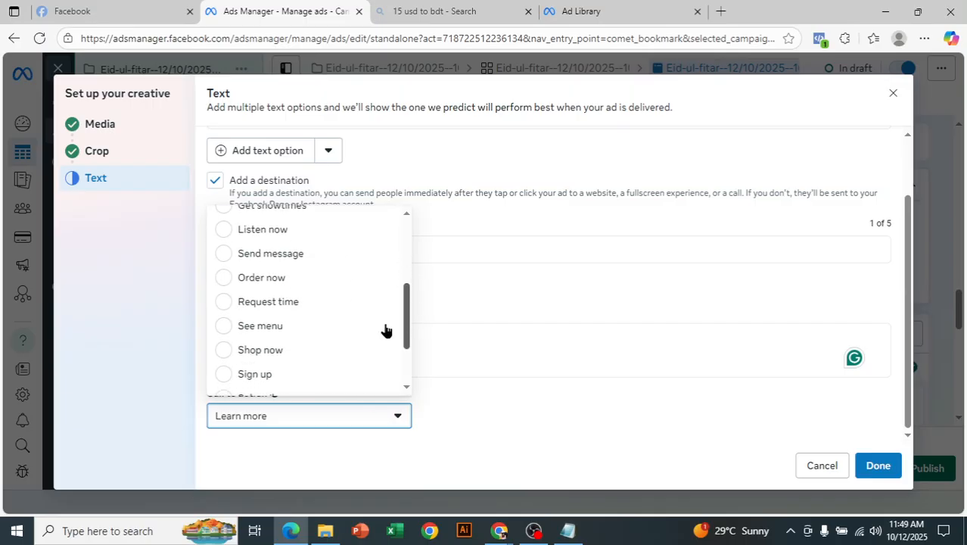
click(279, 281)
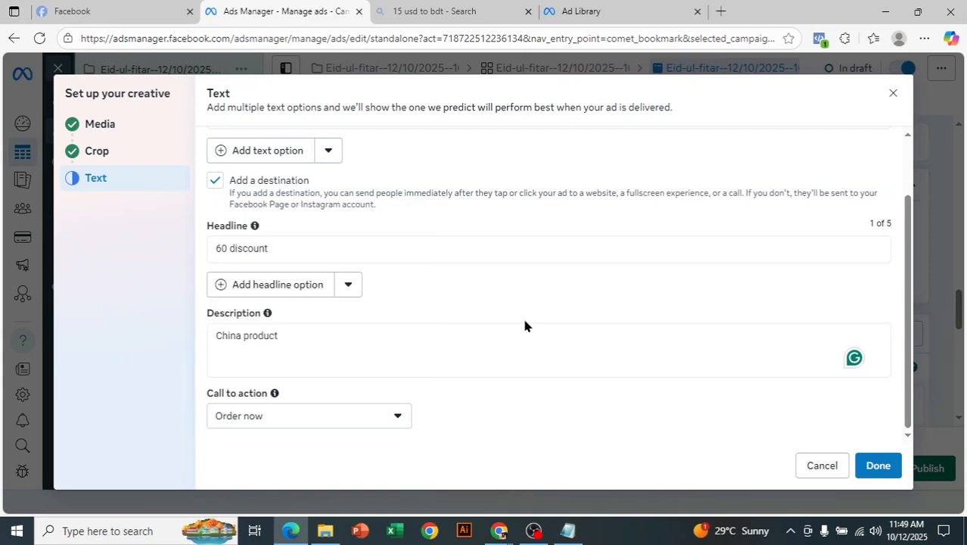
click(871, 469)
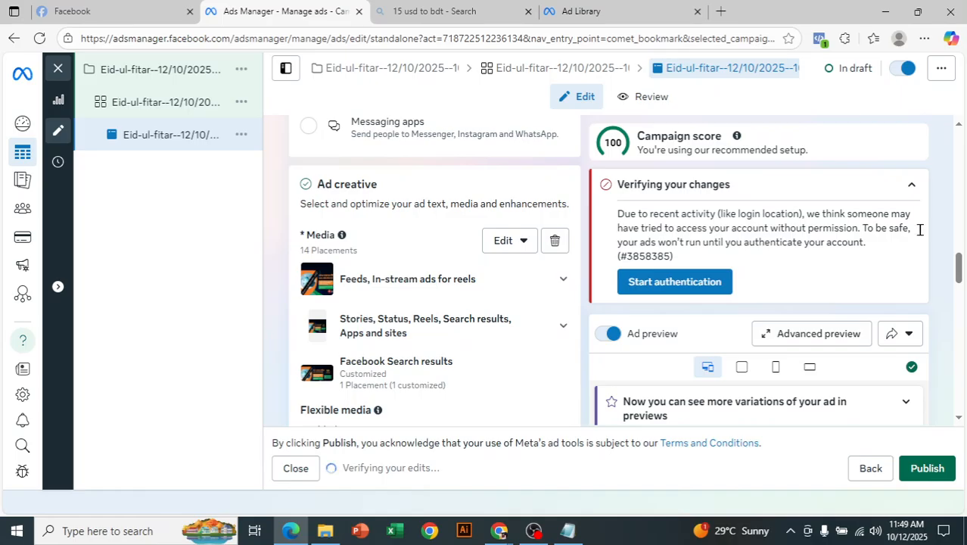
- Review the ad's texts, call to action and tracking settings, and examine its Facebook and Instagram feed previews
drag(961, 267, 962, 299)
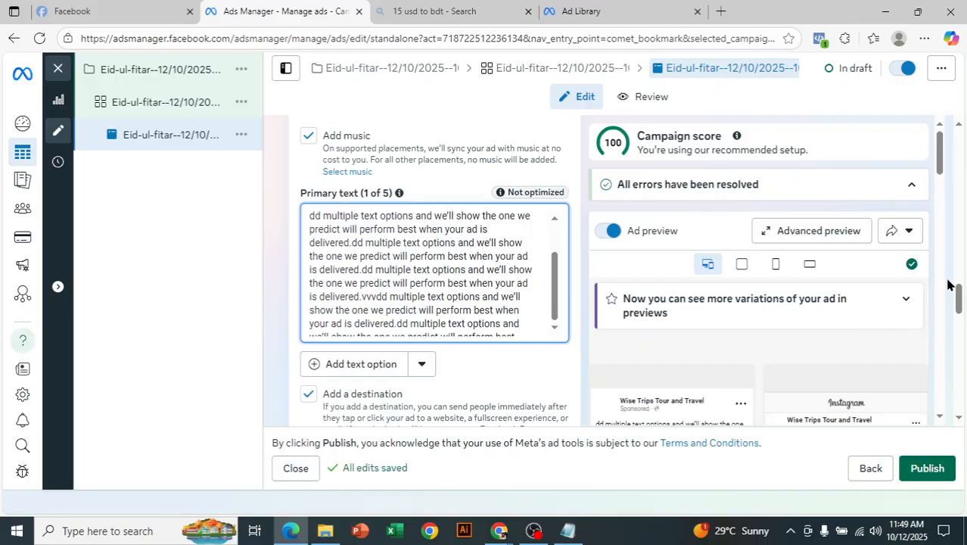
drag(959, 299, 962, 313)
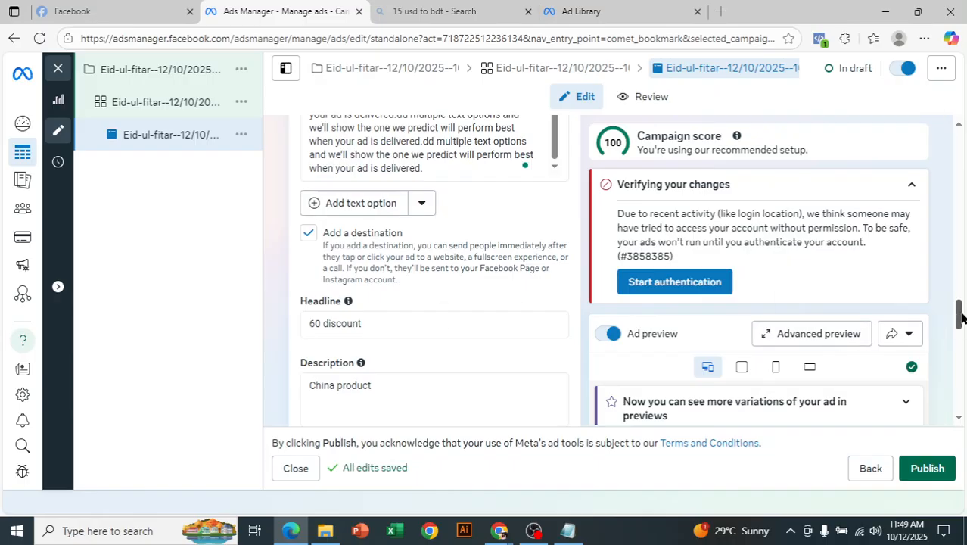
drag(960, 315, 962, 327)
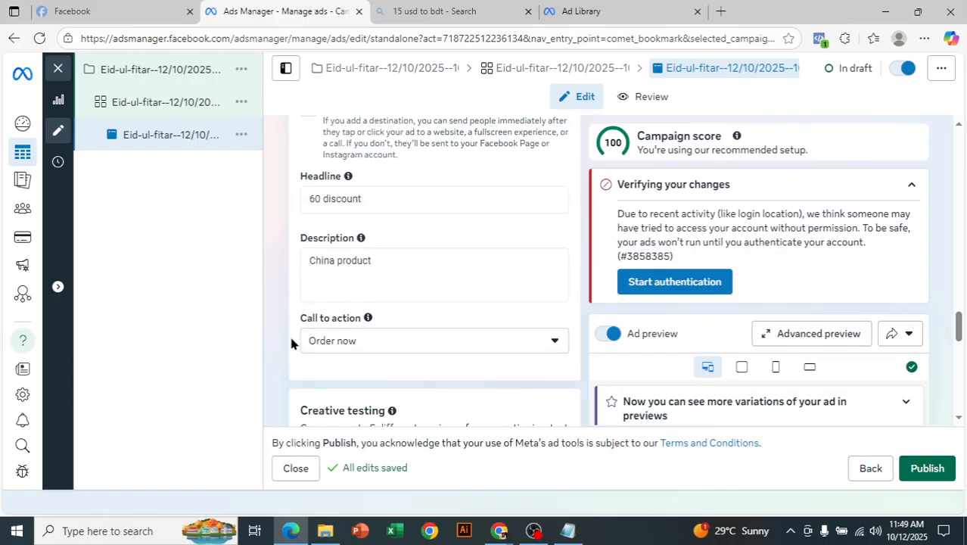
drag(959, 329, 965, 420)
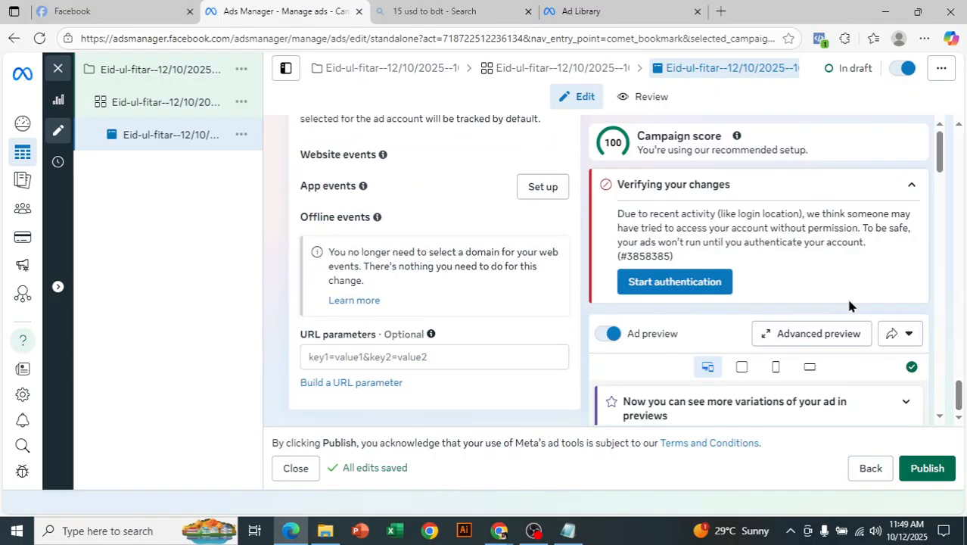
drag(938, 152, 917, 195)
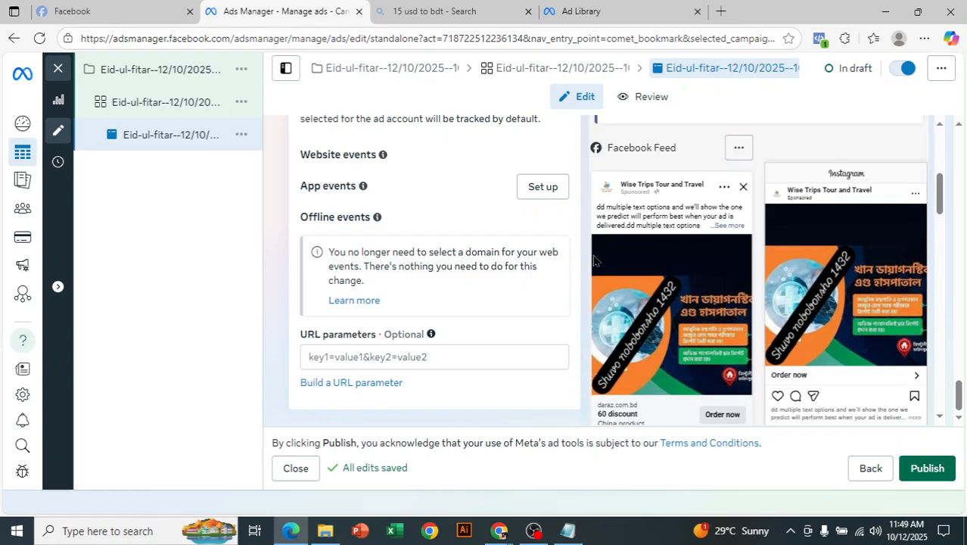
scroll(942, 205, down, 1)
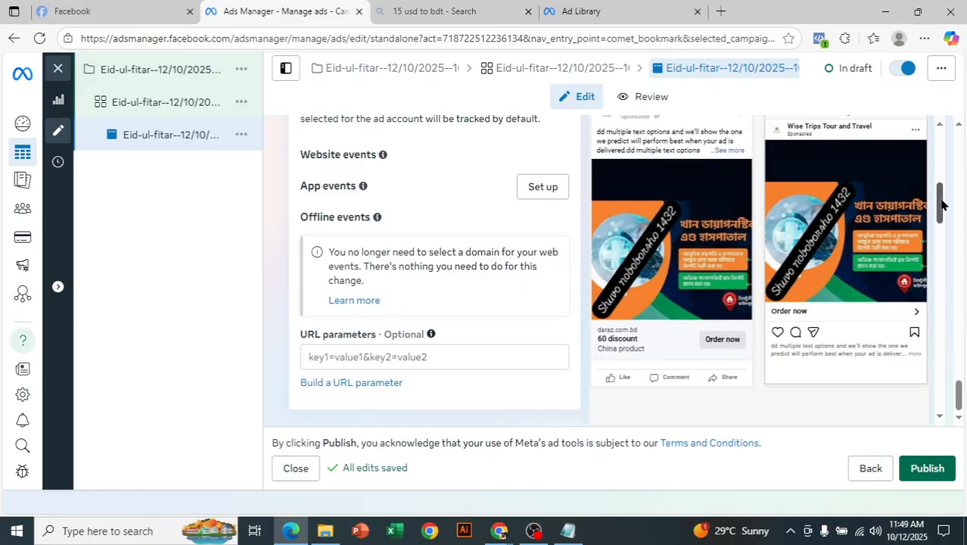
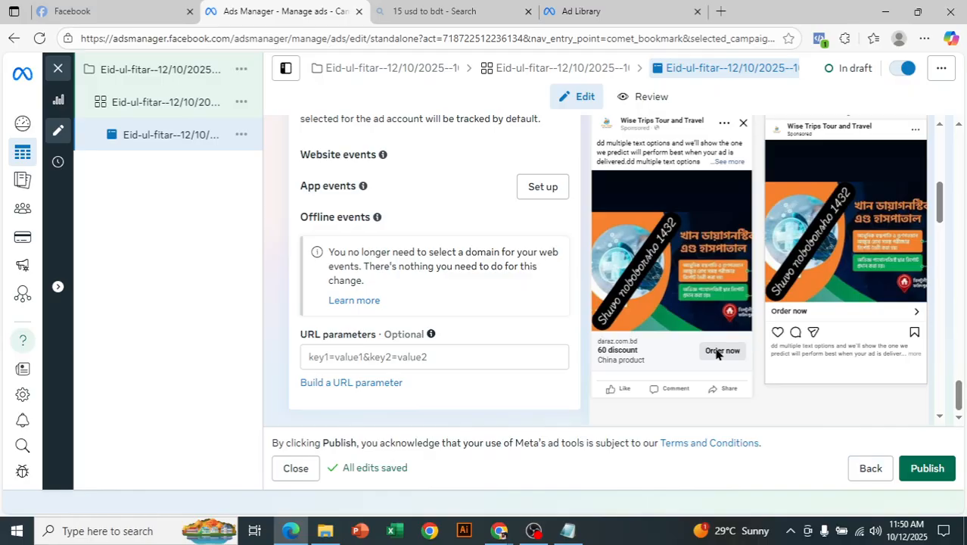
scroll(717, 353, down, 1)
- Open the ad's advanced preview and examine how it appears in the Facebook and Instagram feed and story placements
drag(962, 388, 959, 132)
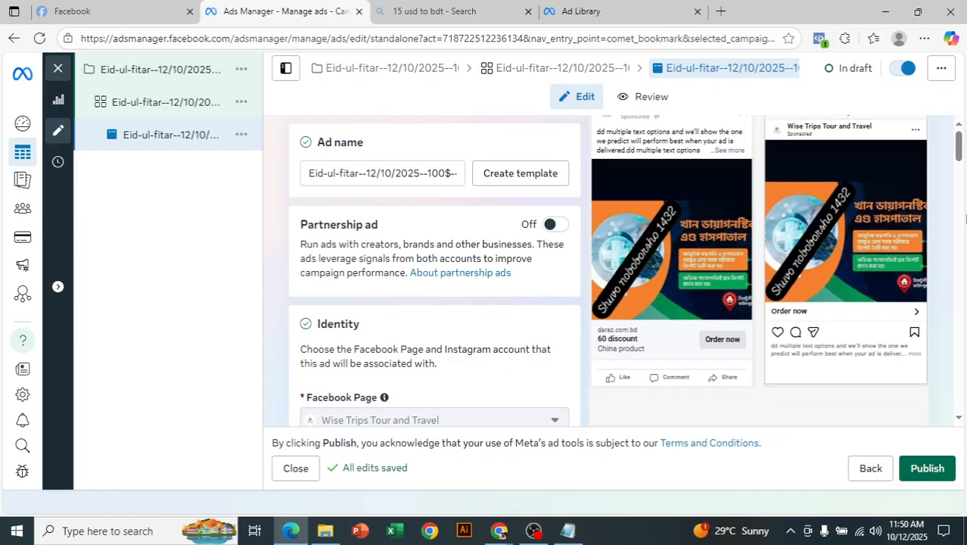
drag(938, 212, 940, 178)
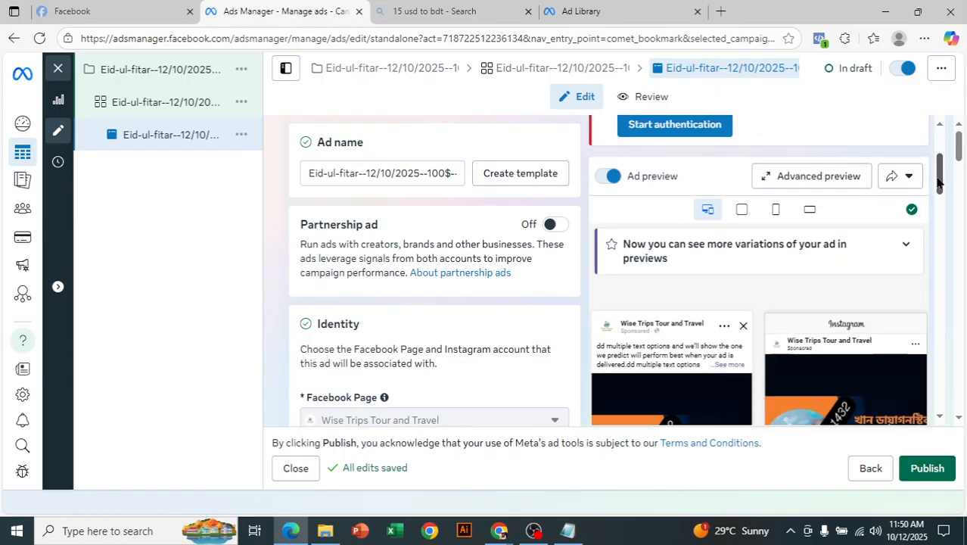
click(819, 178)
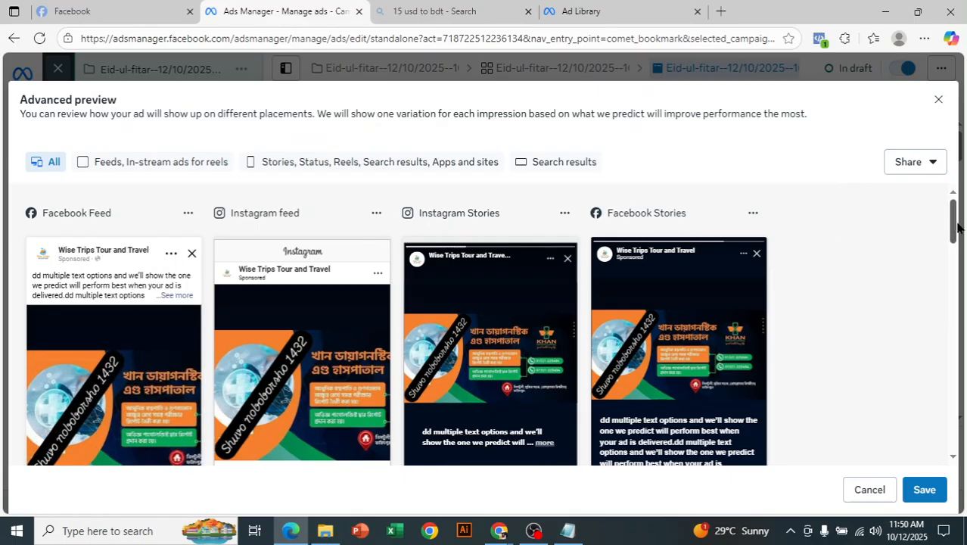
scroll(956, 227, down, 1)
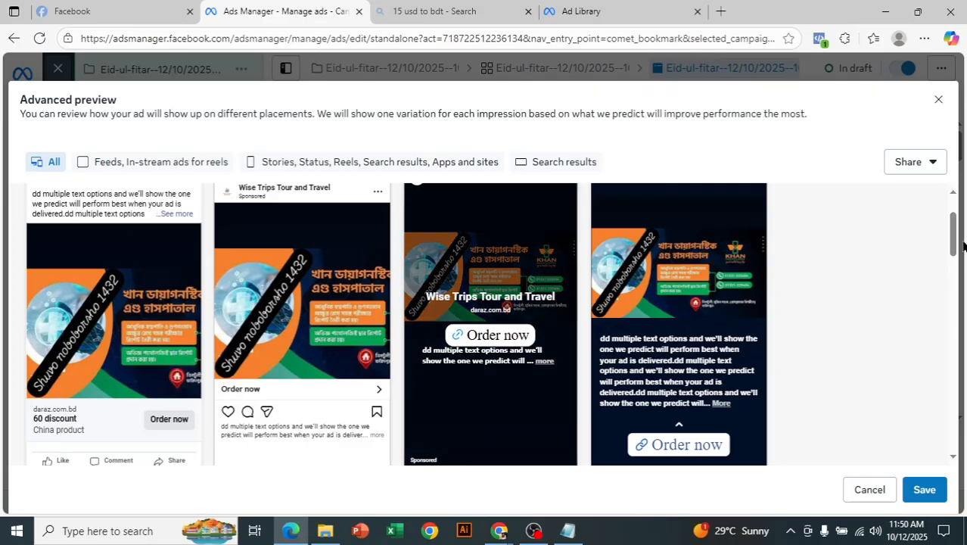
scroll(250, 242, up, 1)
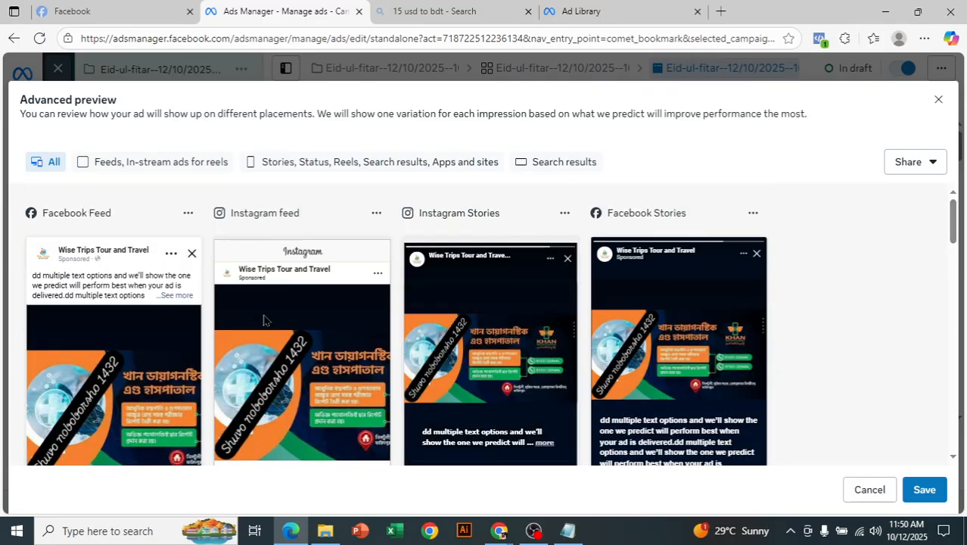
mouse_move(953, 226)
mouse_down()
mouse_move(953, 247)
mouse_move(952, 226)
mouse_up()
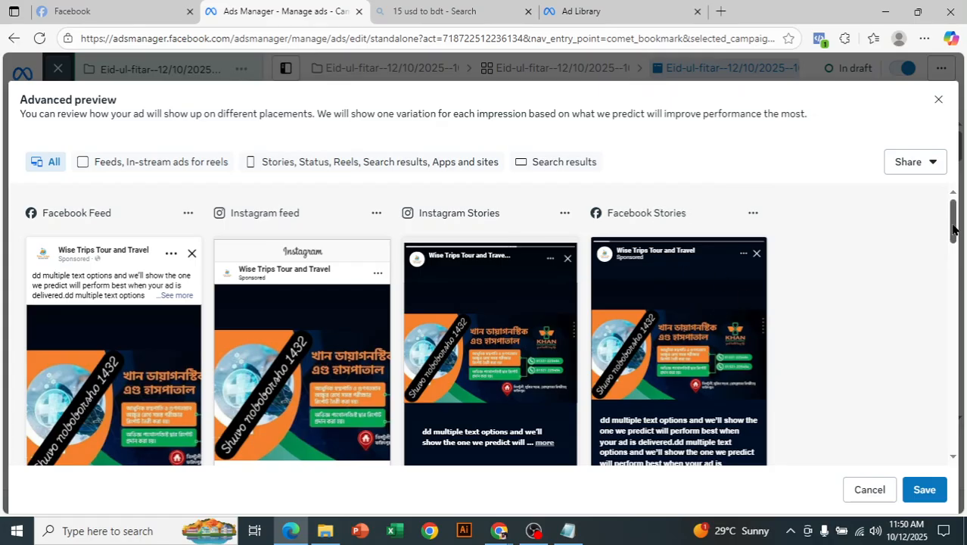
scroll(953, 227, down, 2)
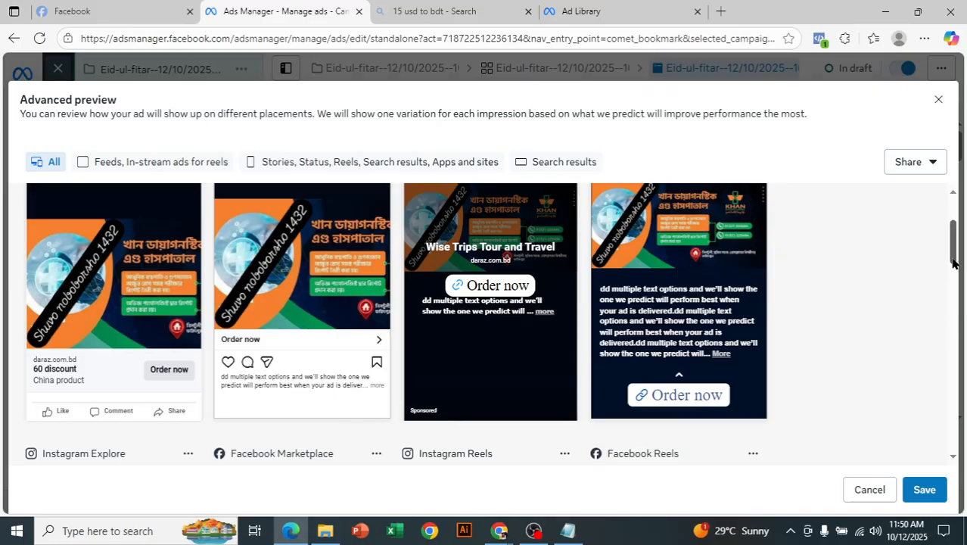
drag(955, 261, 943, 189)
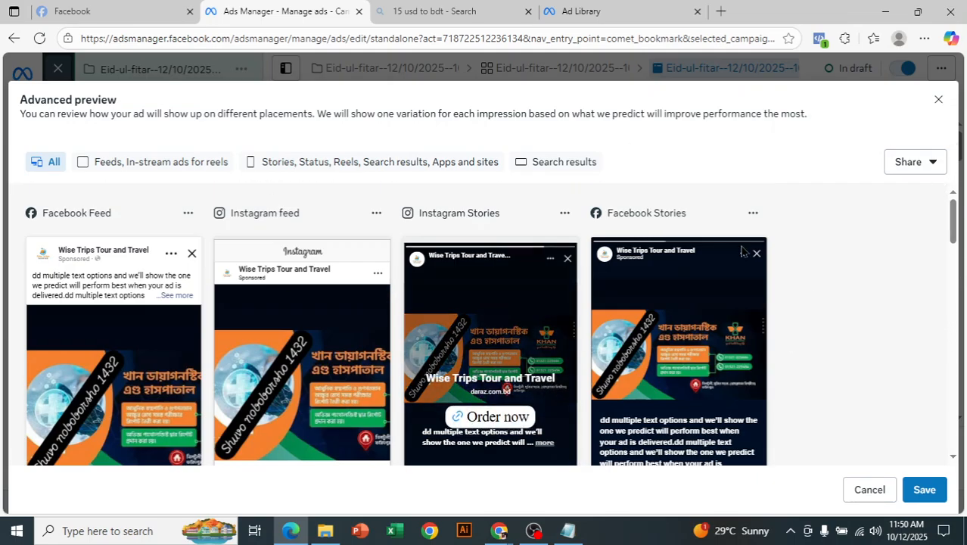
- Turn on link sharing for the ad preview with 30 days active, copy the generated link and close the advanced preview
click(915, 165)
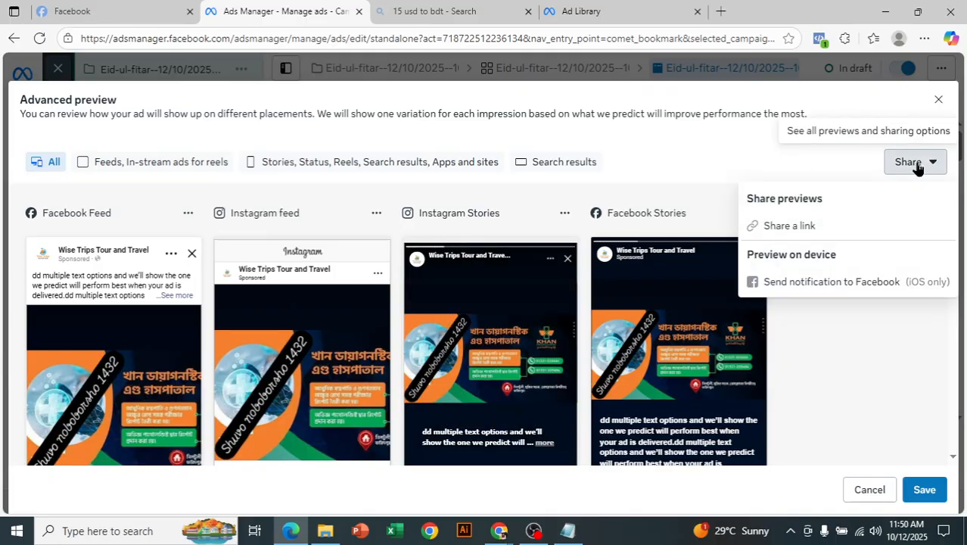
click(800, 224)
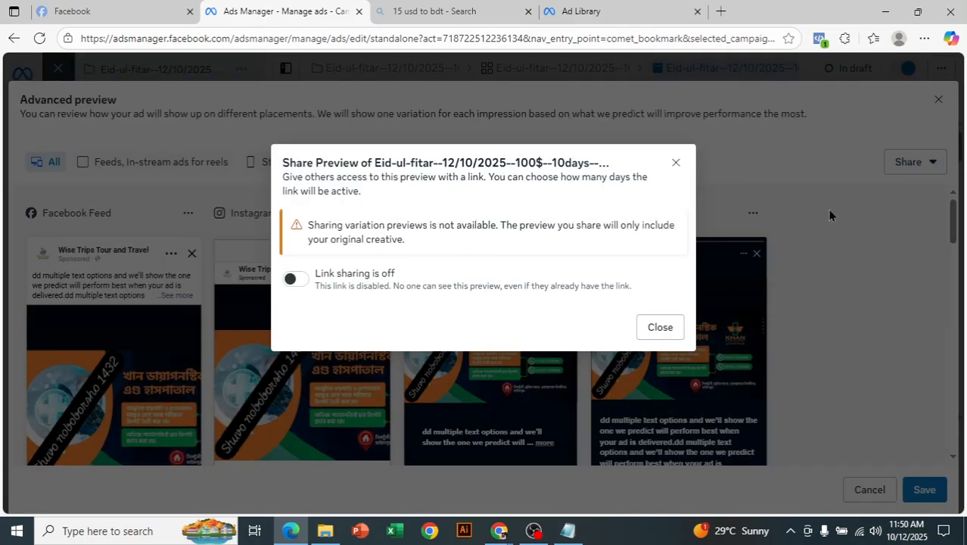
click(292, 279)
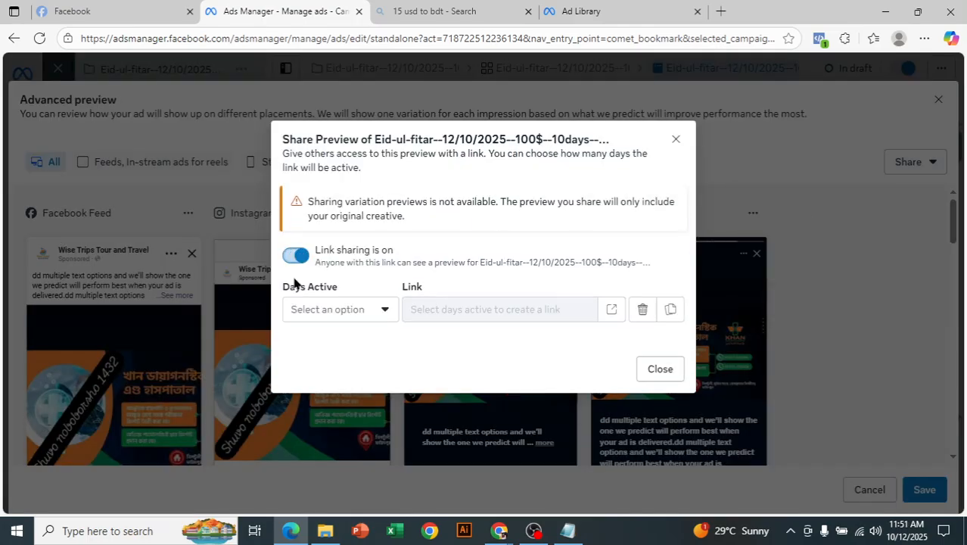
click(372, 311)
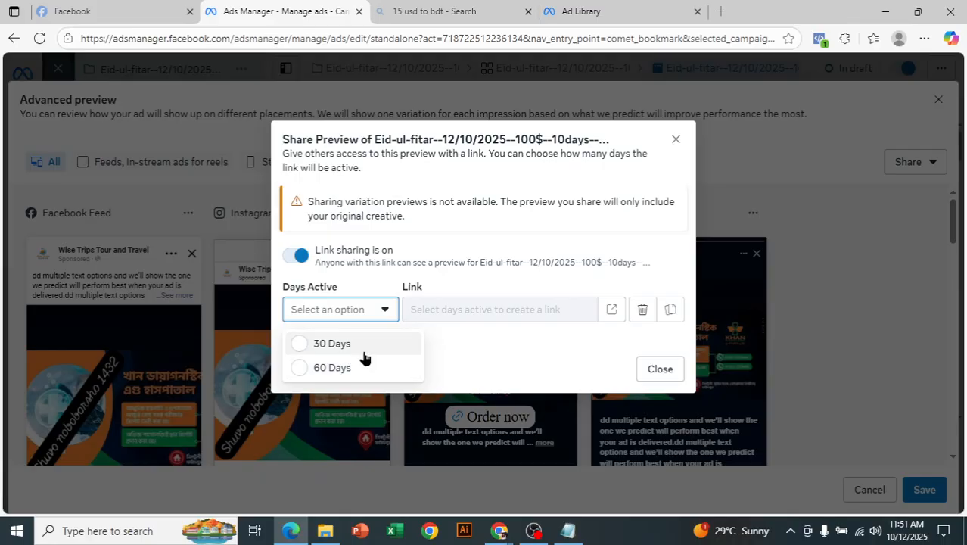
click(367, 350)
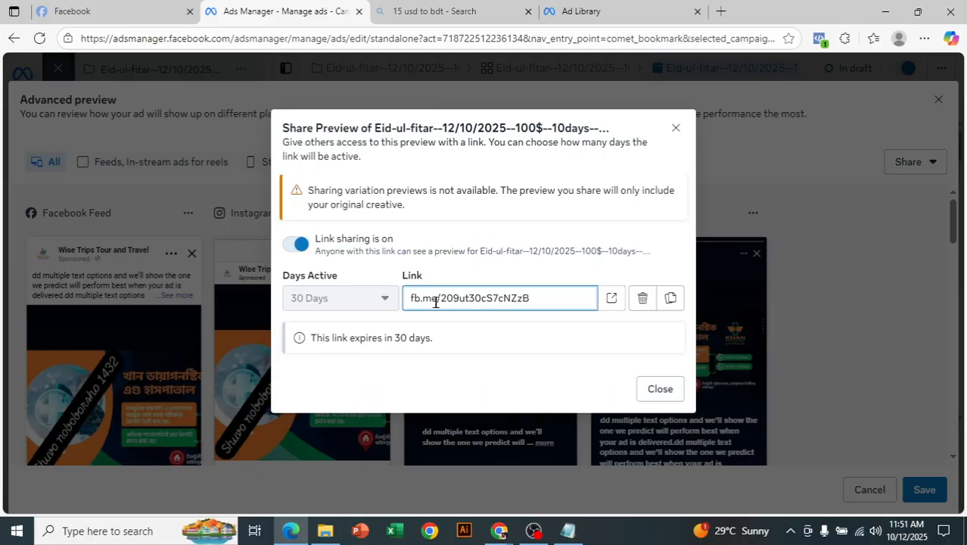
click(672, 303)
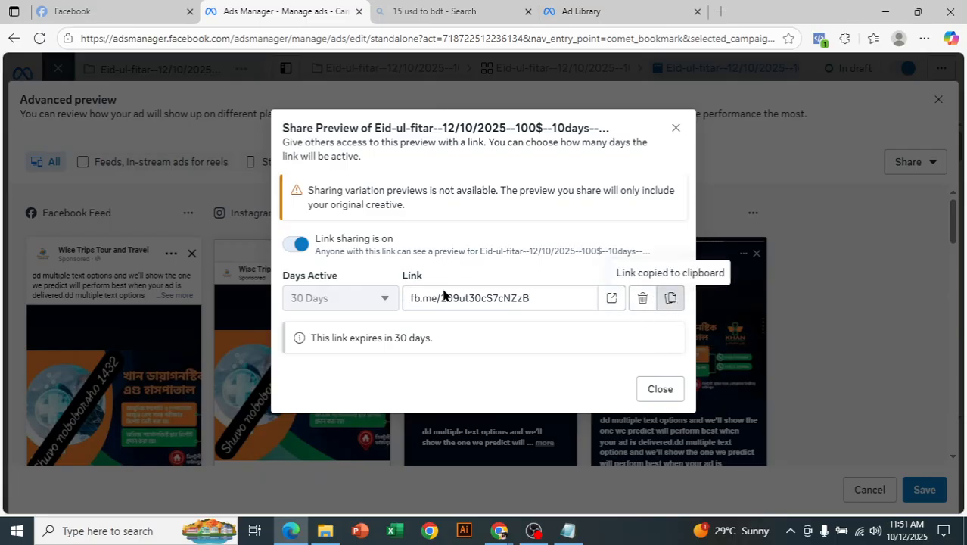
click(652, 386)
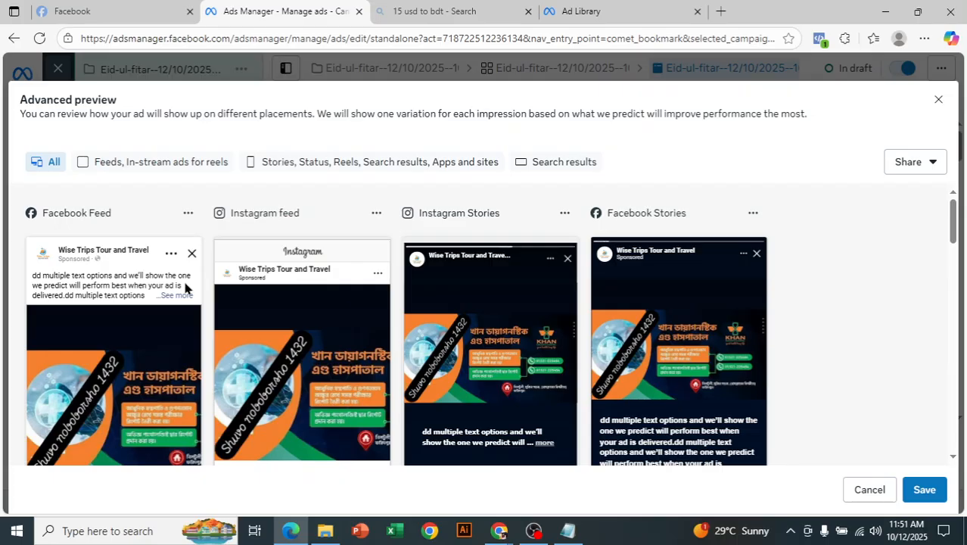
click(938, 101)
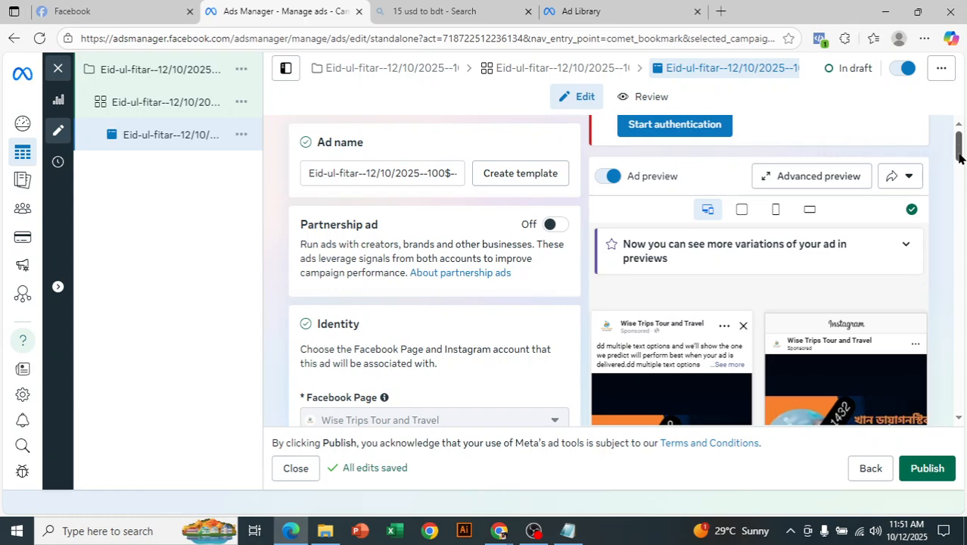
drag(960, 146, 950, 331)
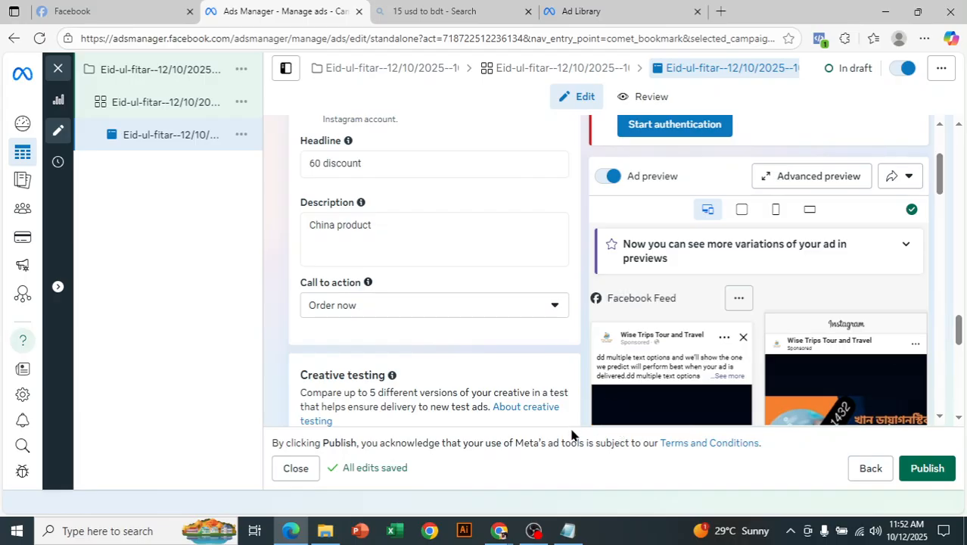
click(533, 530)
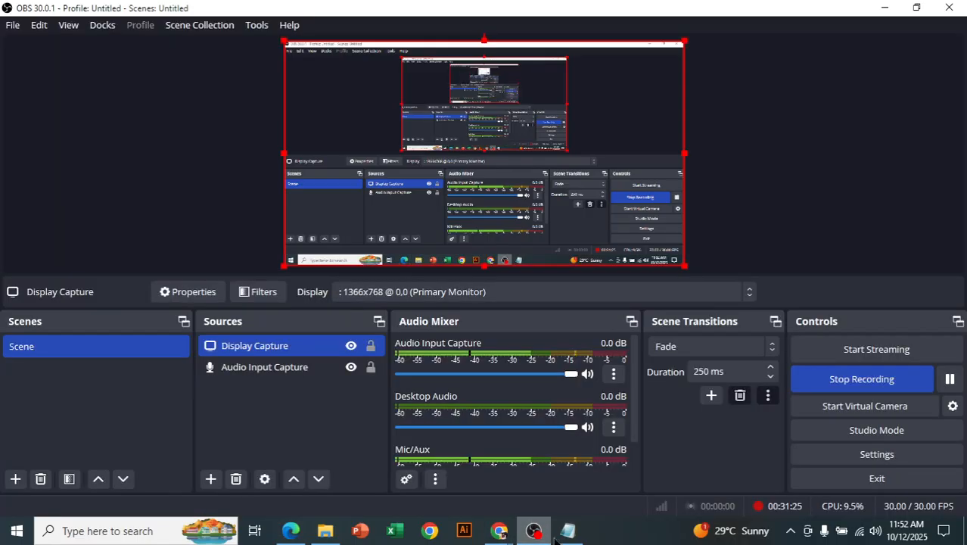